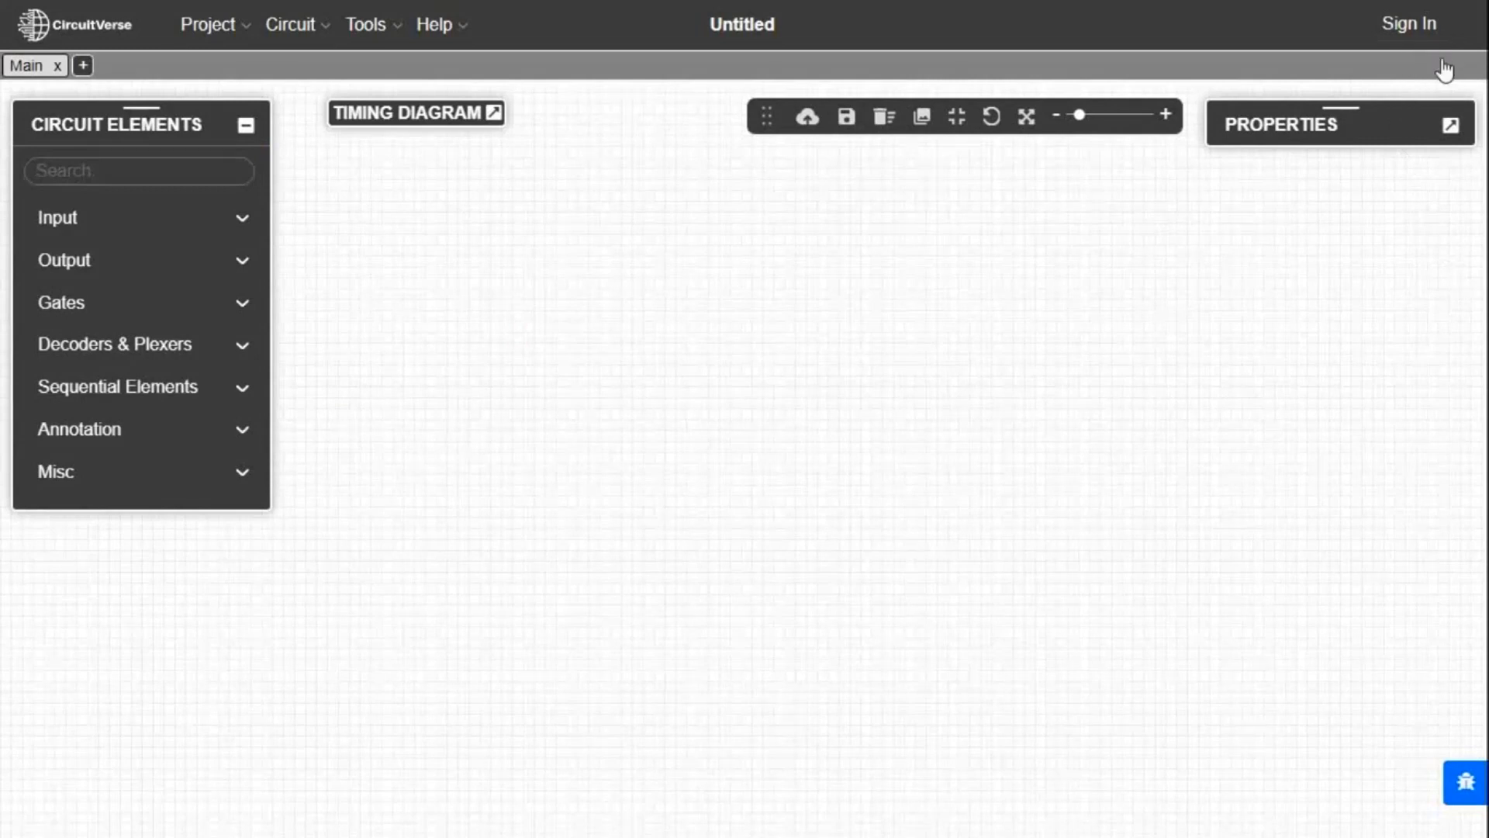
- Sign in to the simulator with a Google account
click(1410, 33)
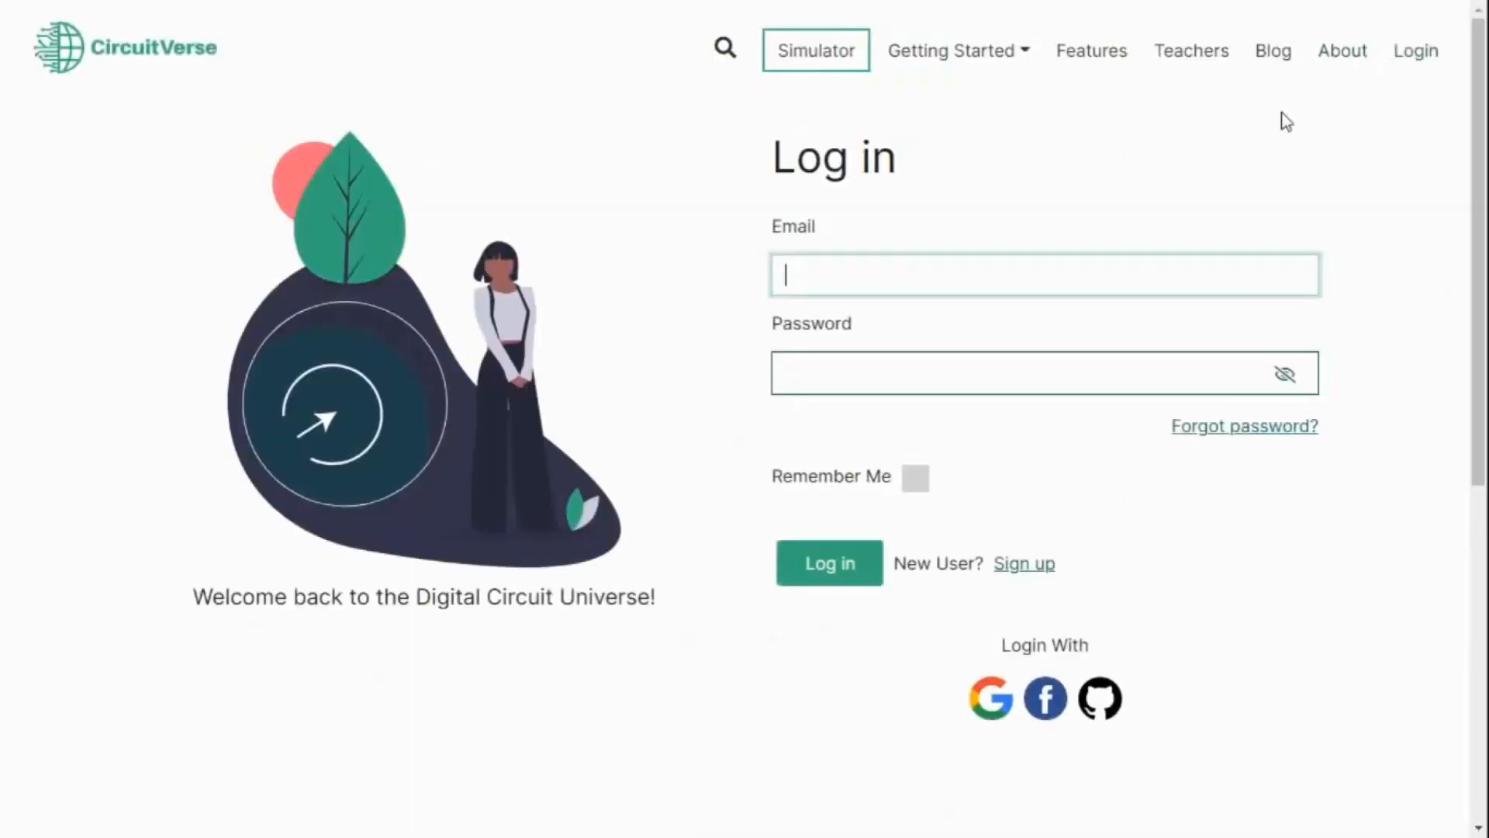
click(990, 768)
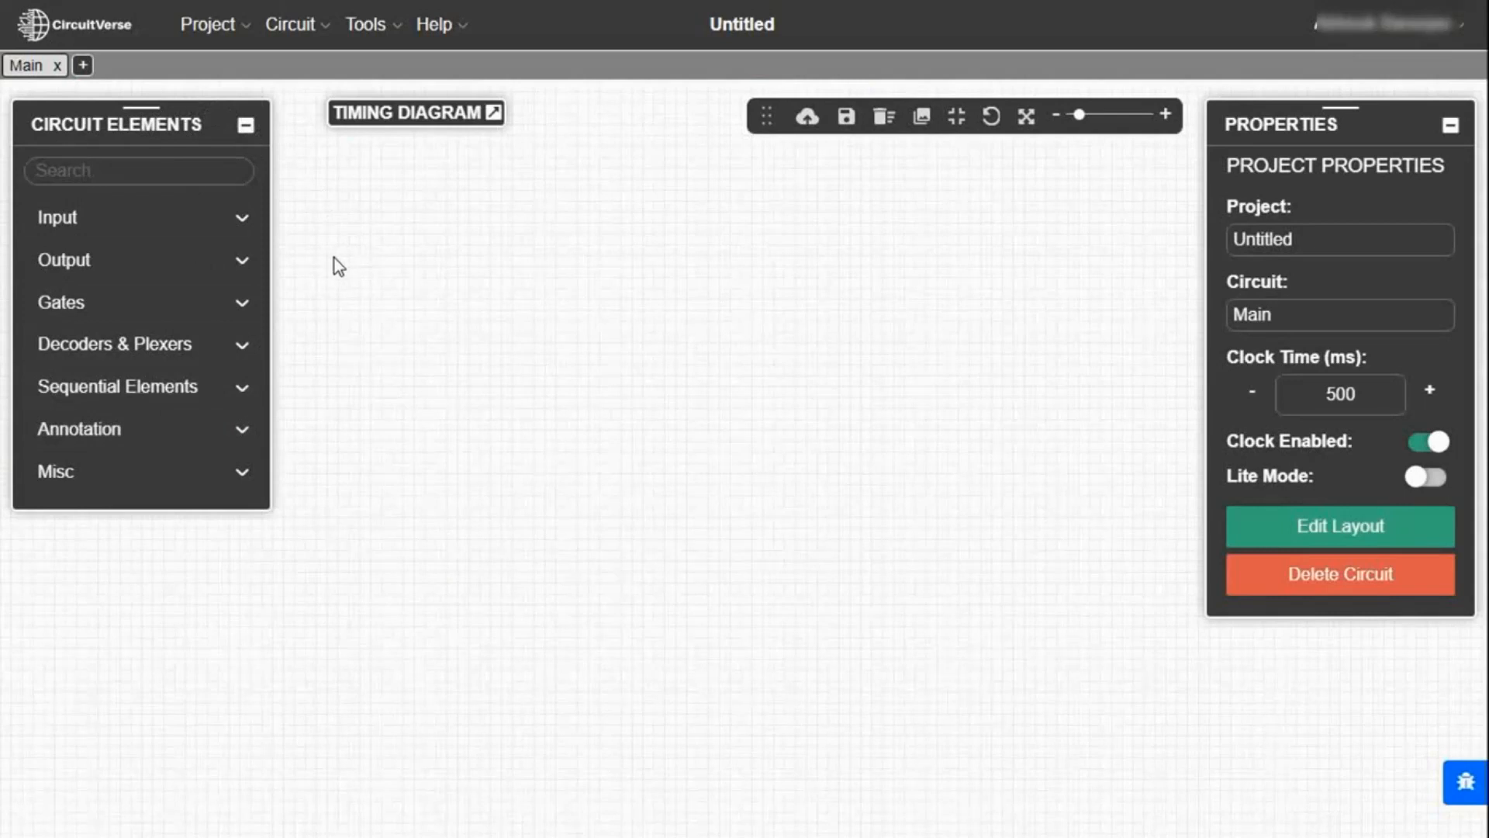
- Place a two-input XOR gate near the upper middle of the empty canvas
click(166, 318)
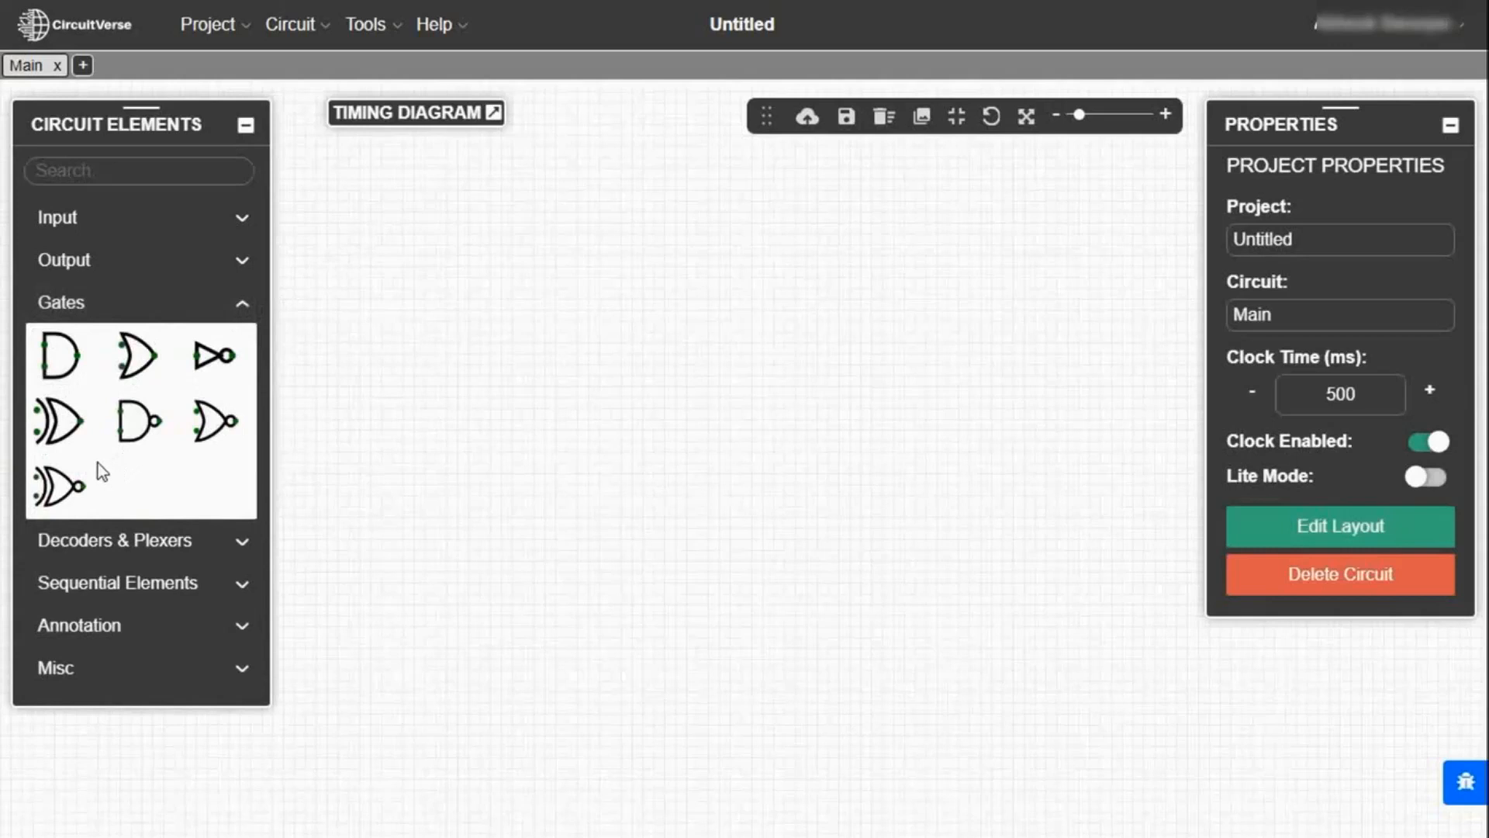
mouse_move(73, 430)
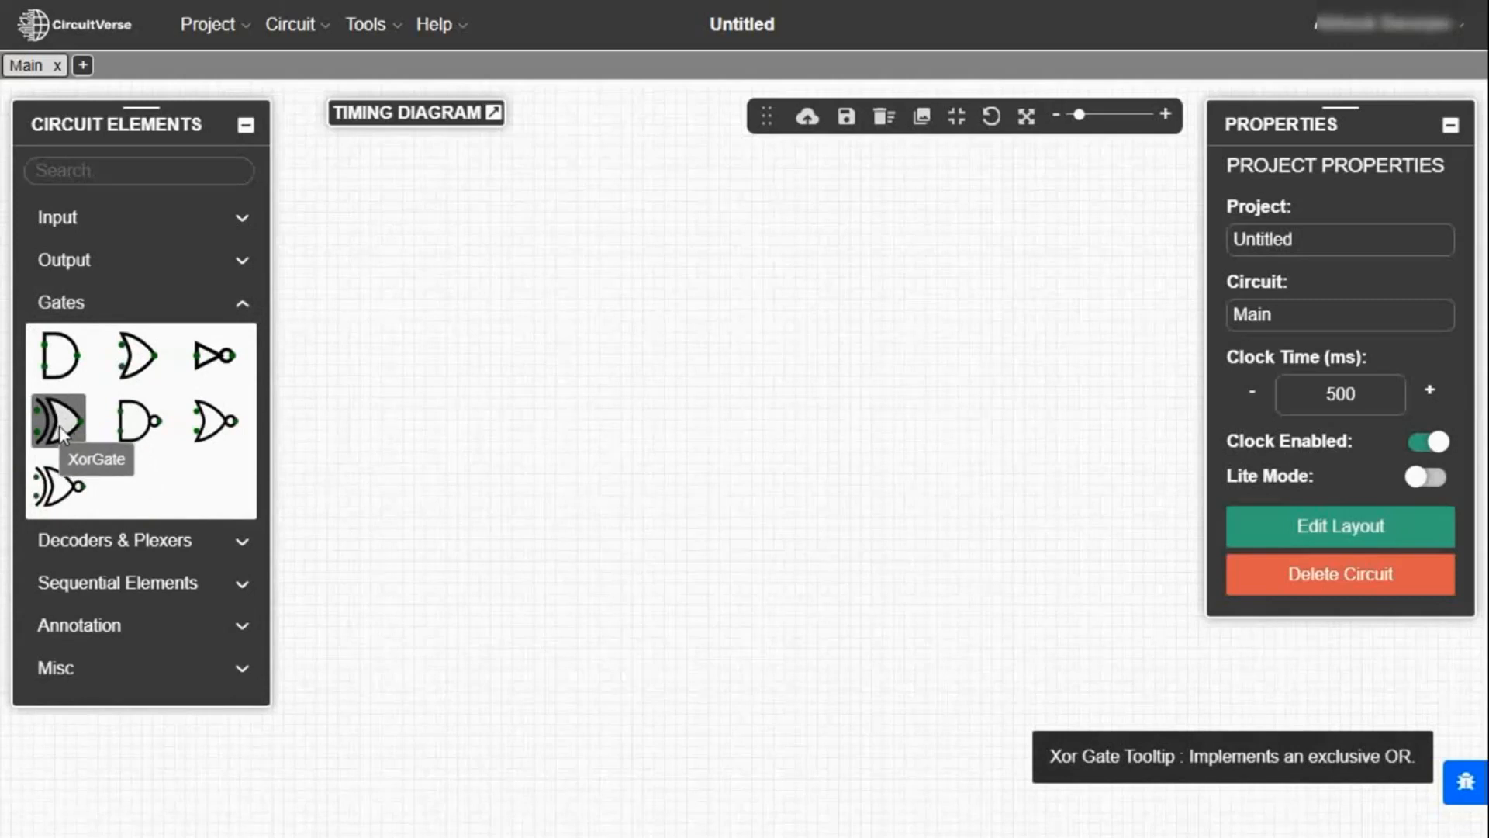
click(59, 425)
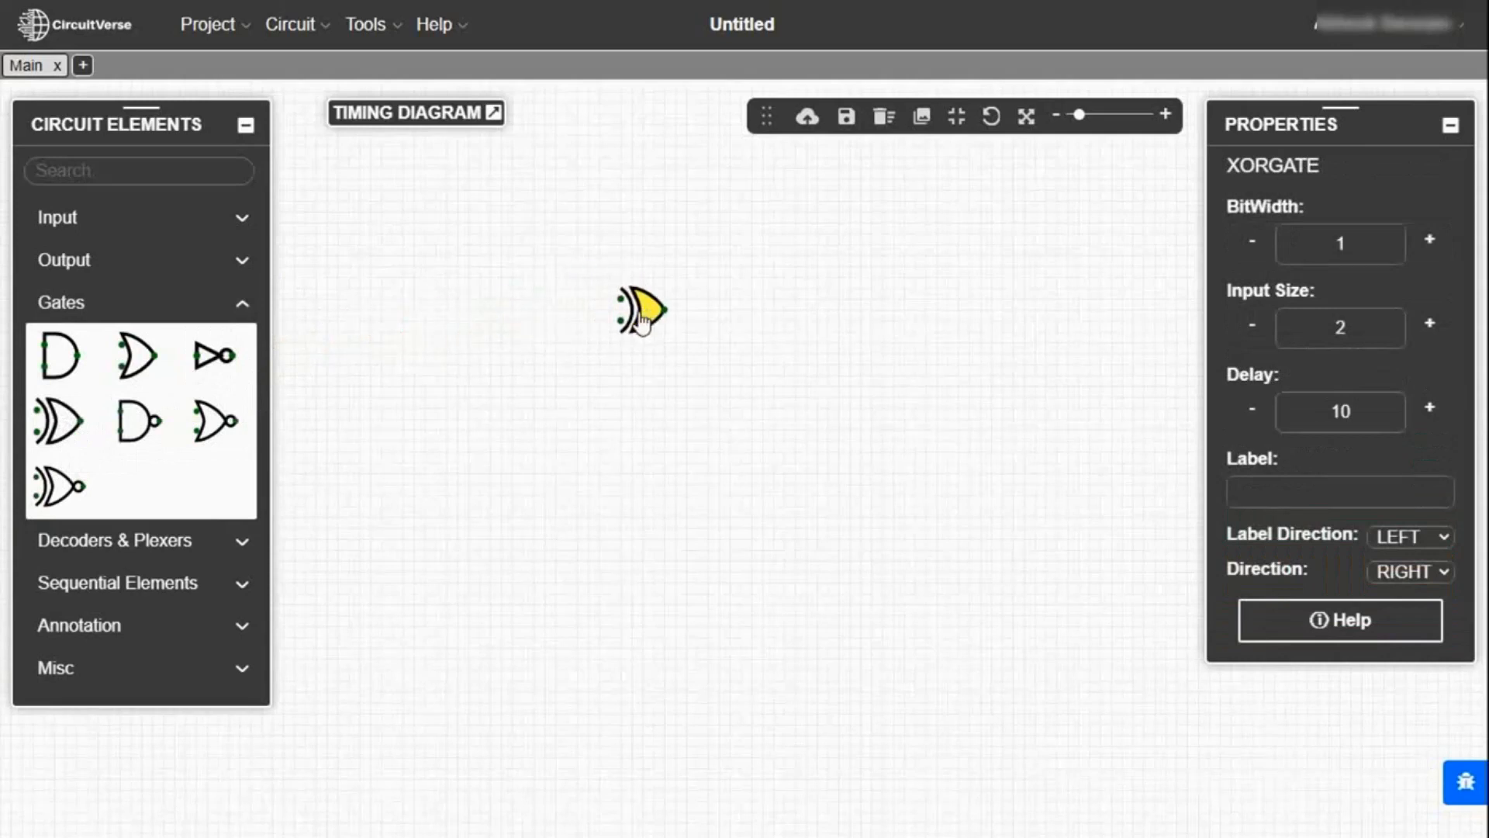
click(648, 326)
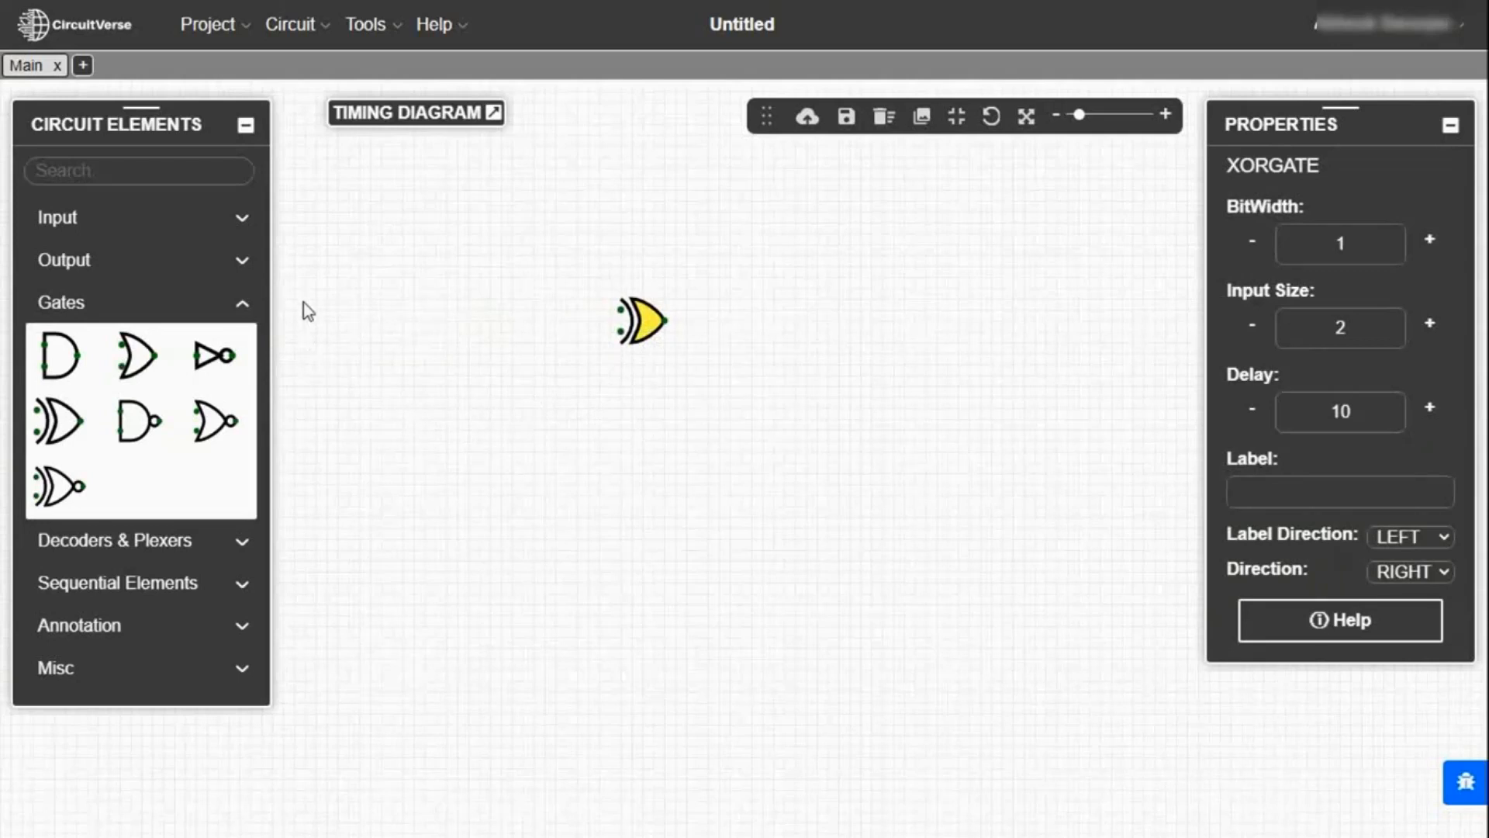
- Place two one-bit inputs, one above the other, to the left of the XOR gate
click(211, 231)
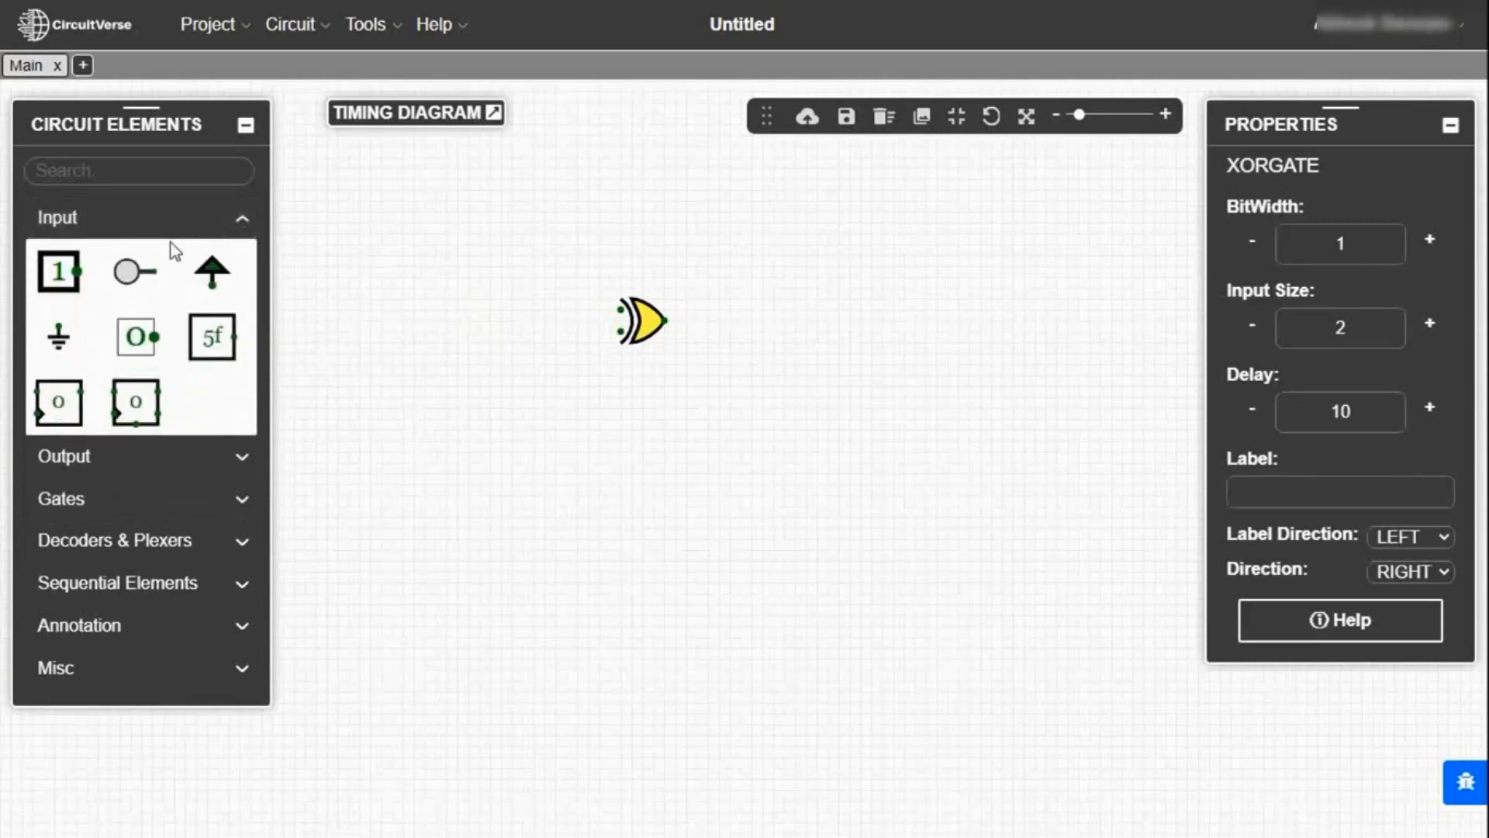
click(62, 281)
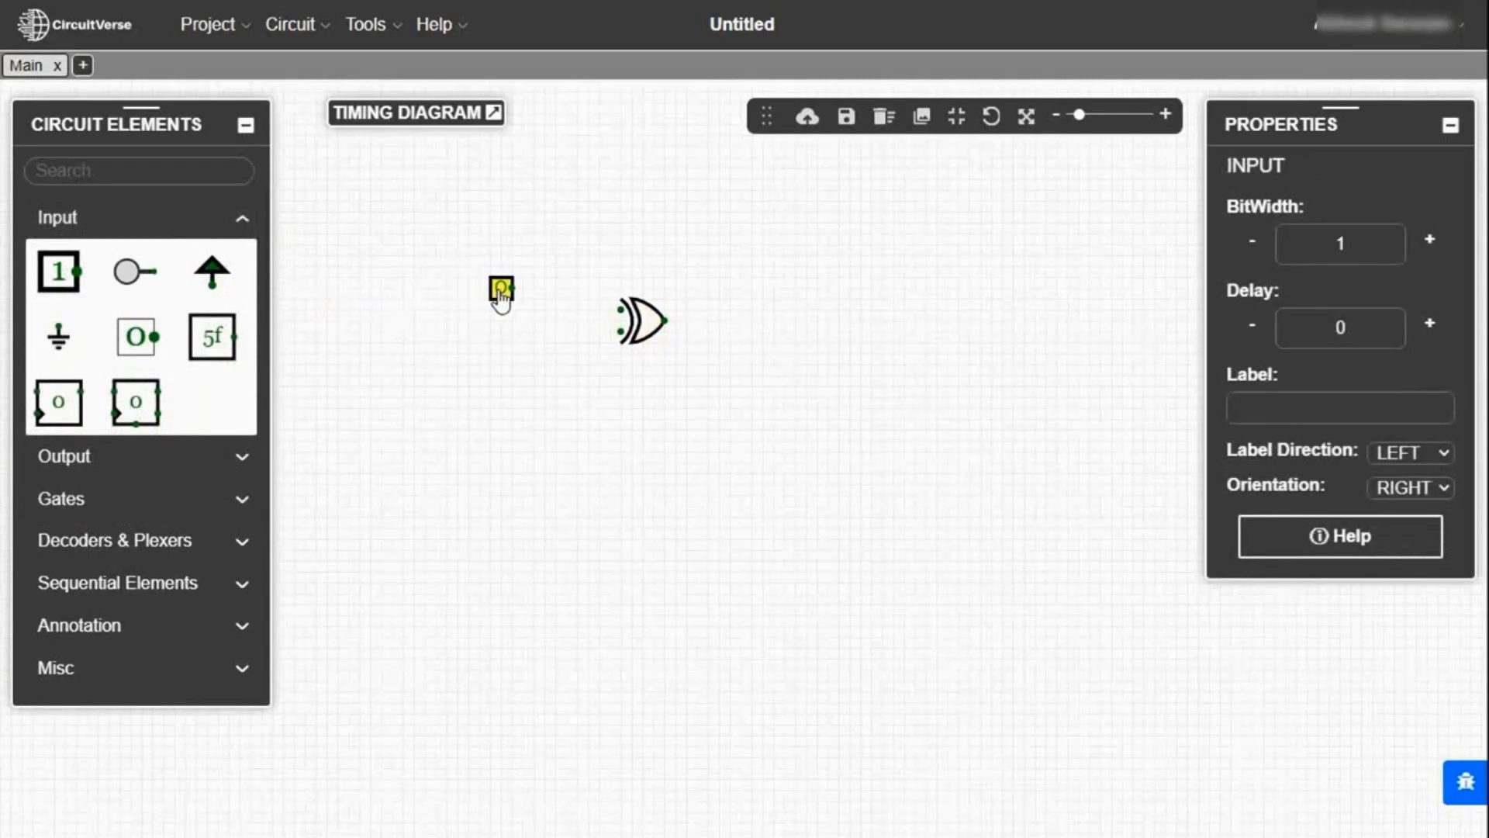
click(501, 293)
click(69, 285)
click(502, 349)
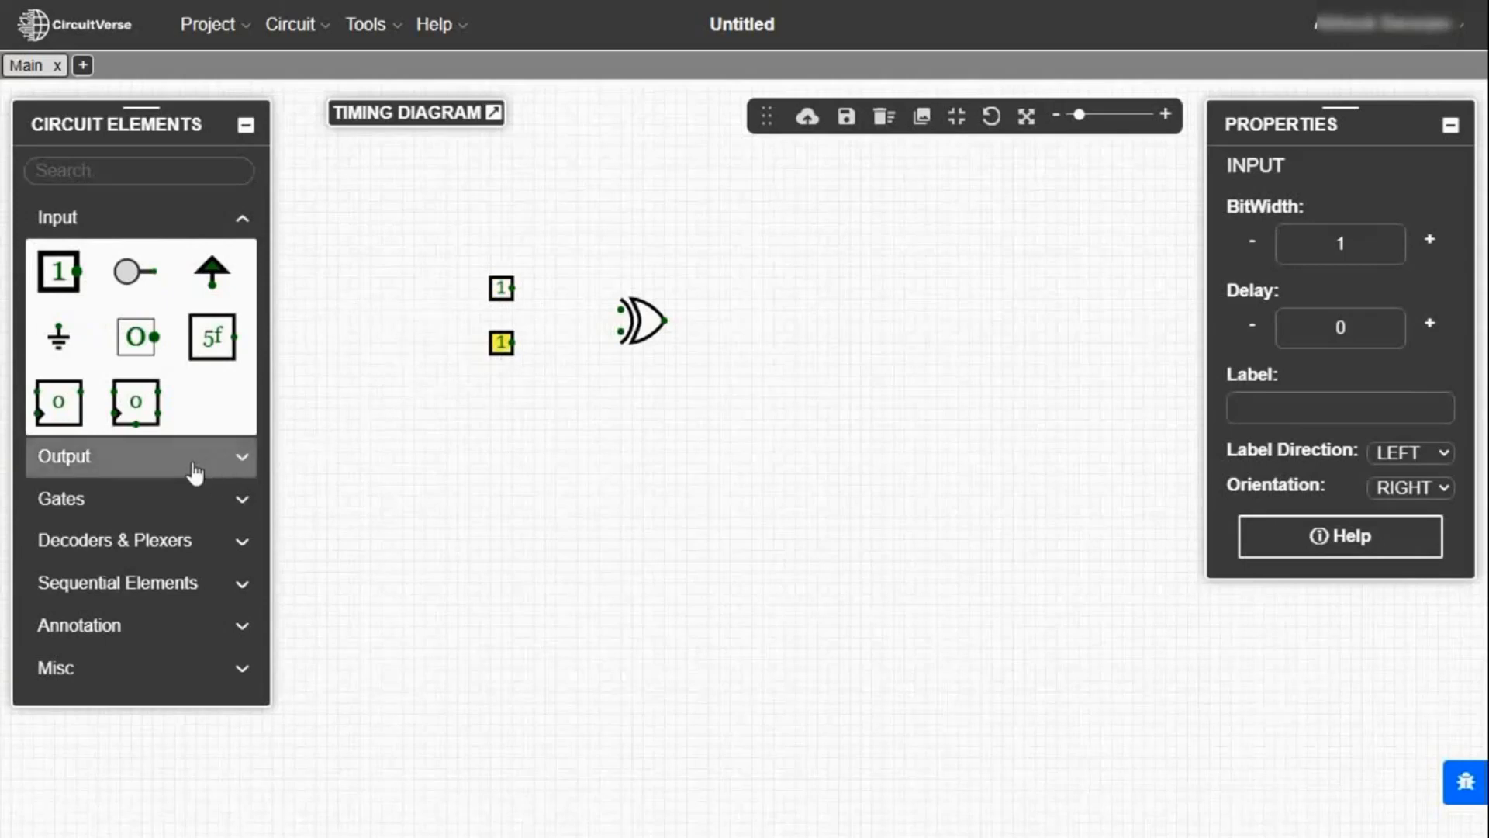
- Place a red digital LED to the right of the XOR gate as the circuit's output
click(219, 468)
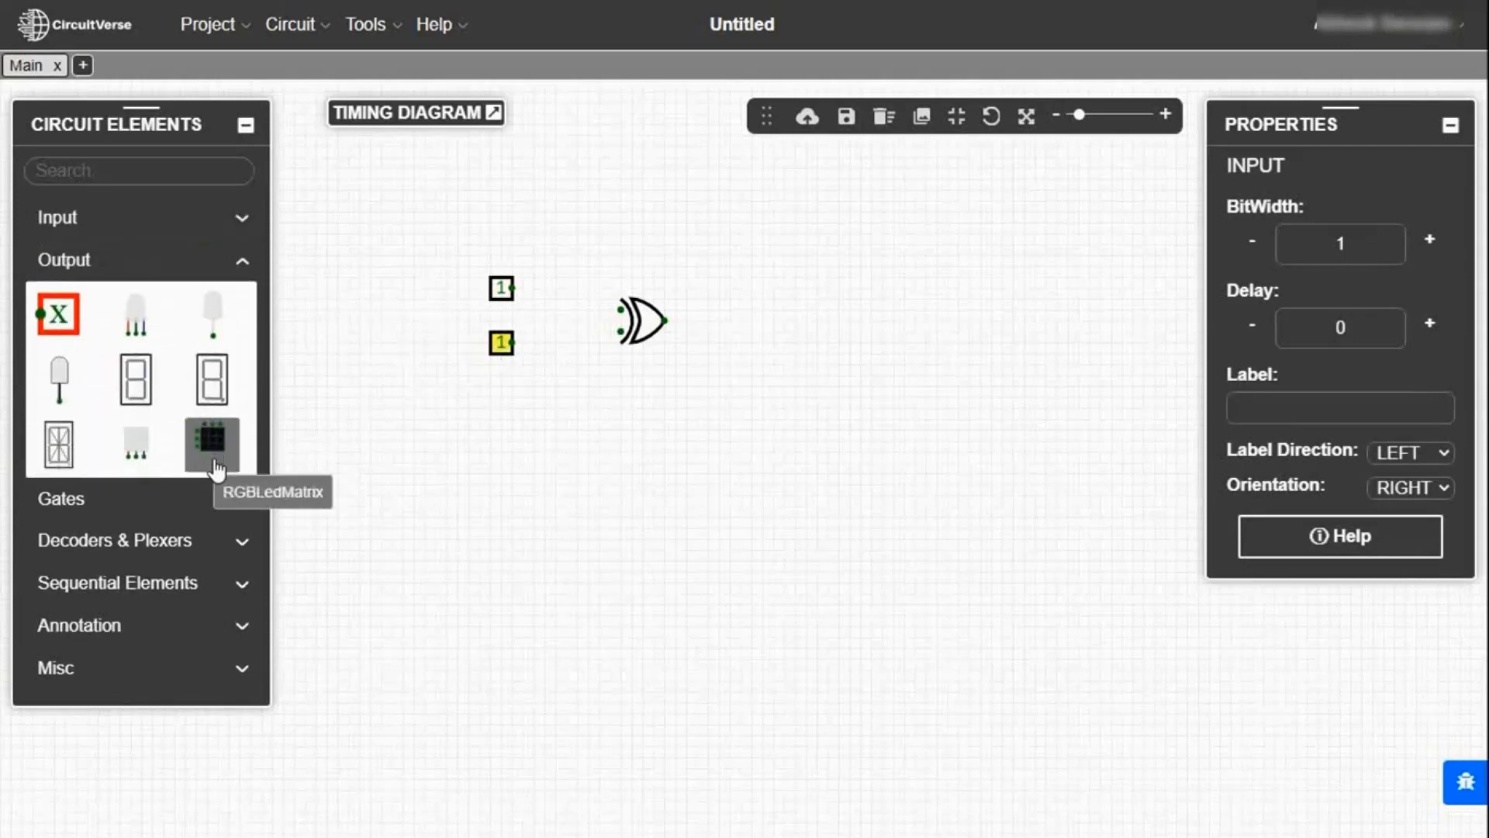
click(214, 319)
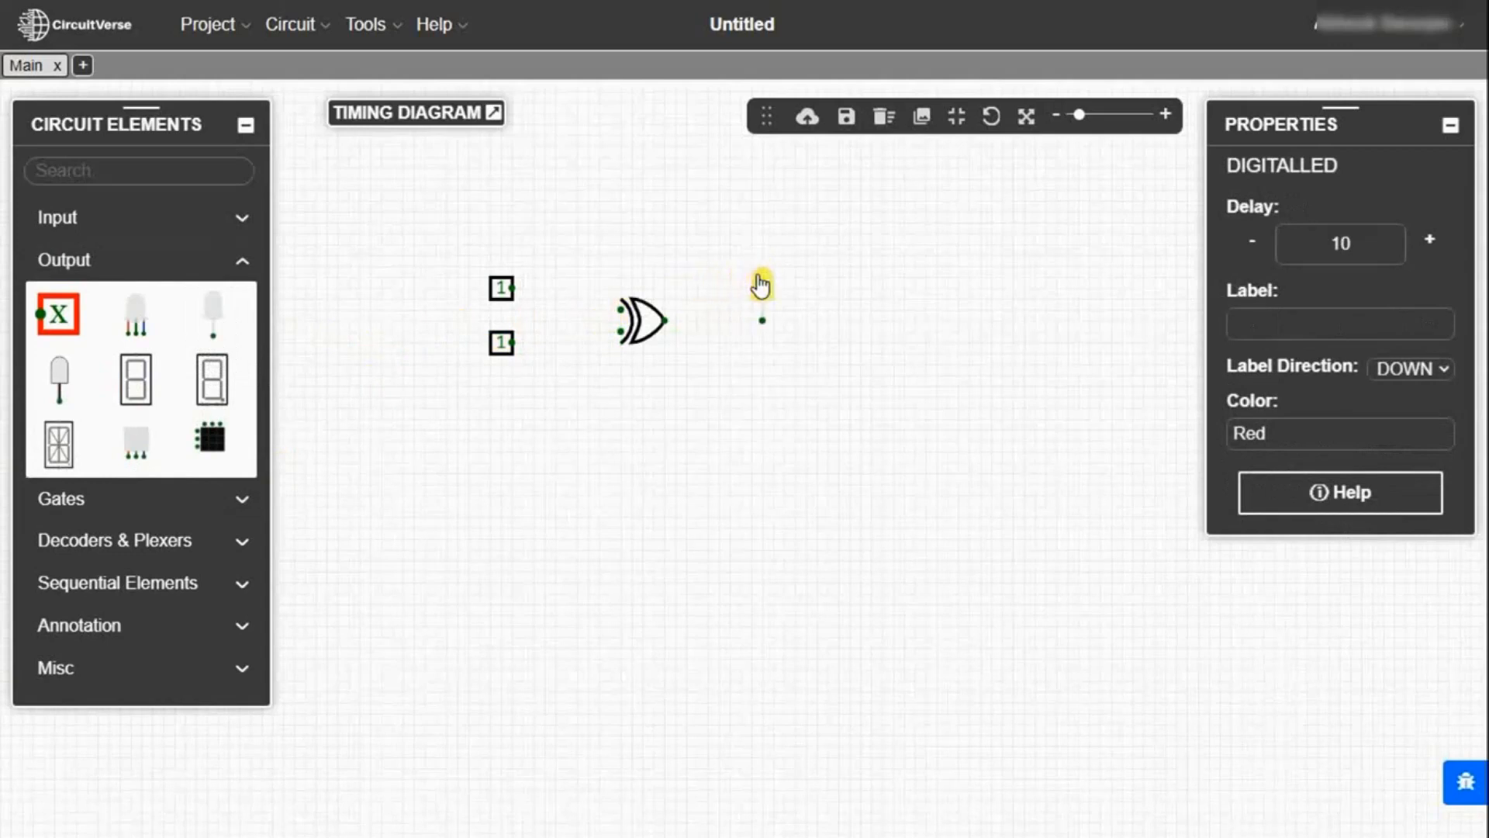
click(761, 285)
- Add text label A beside the upper input and text label B beside the lower input
click(218, 637)
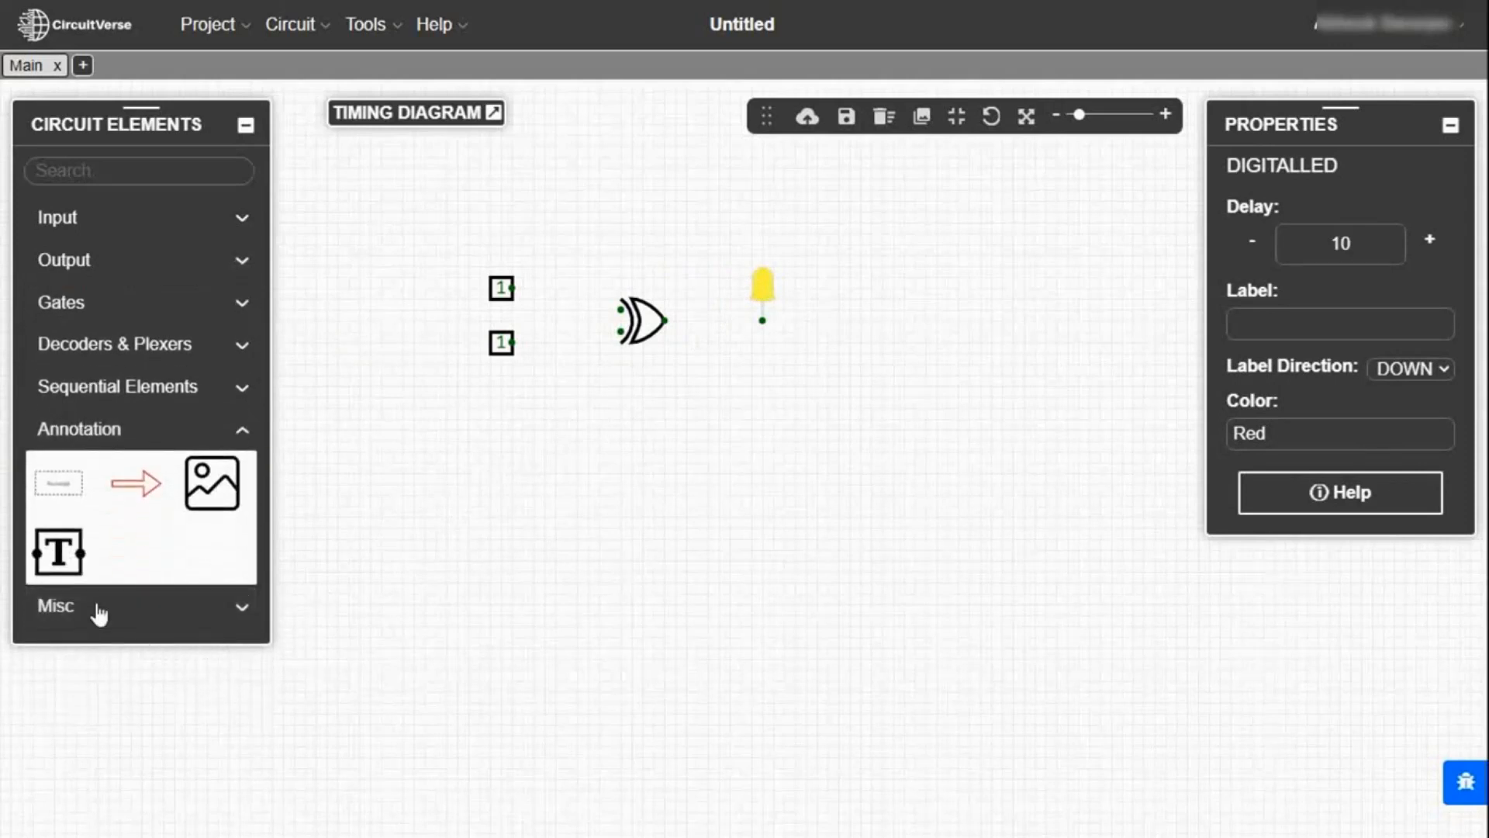
click(59, 552)
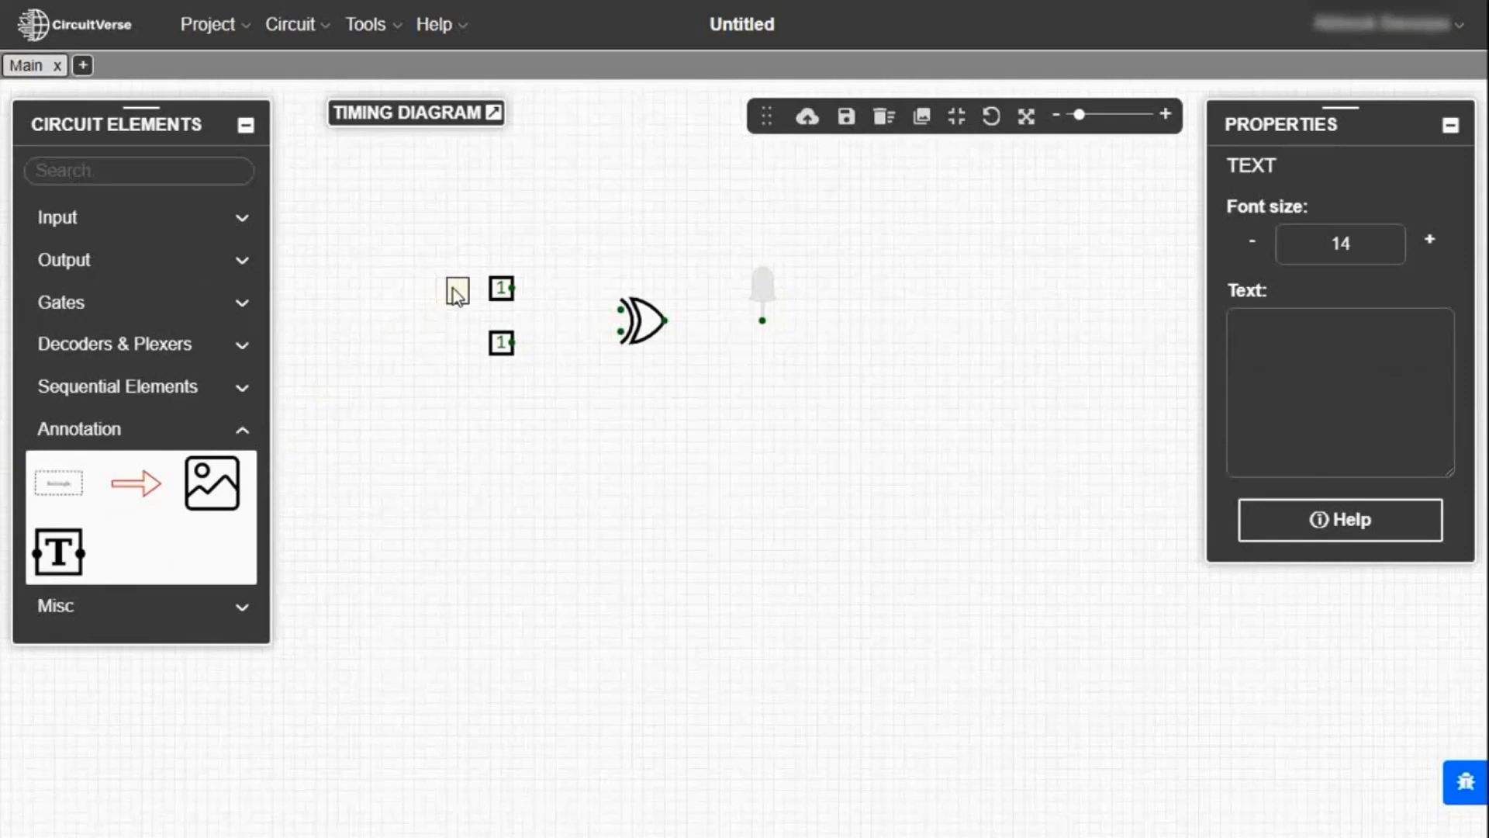
text(A)
click(68, 536)
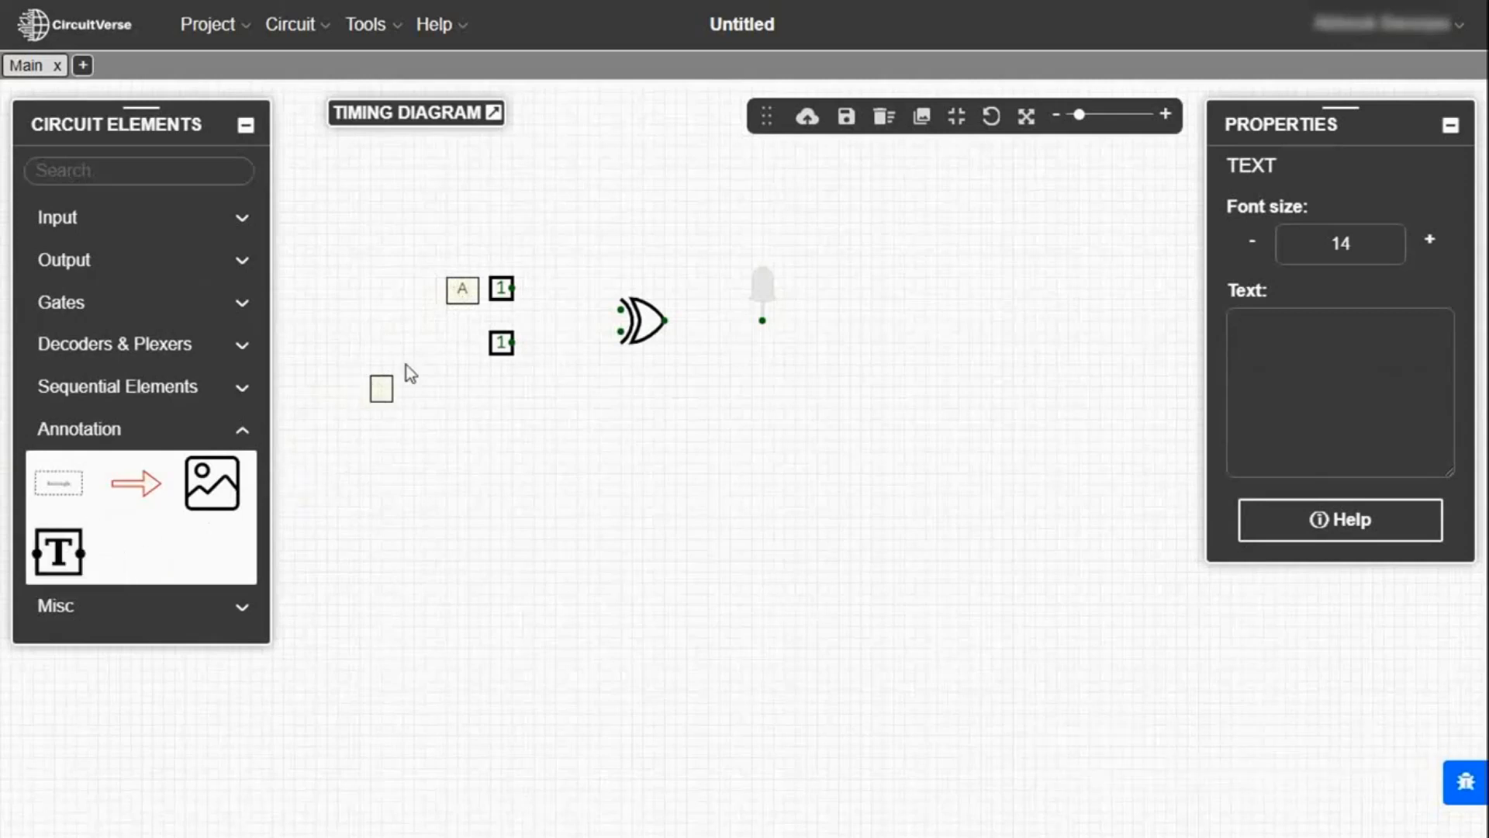
click(468, 348)
text(B)
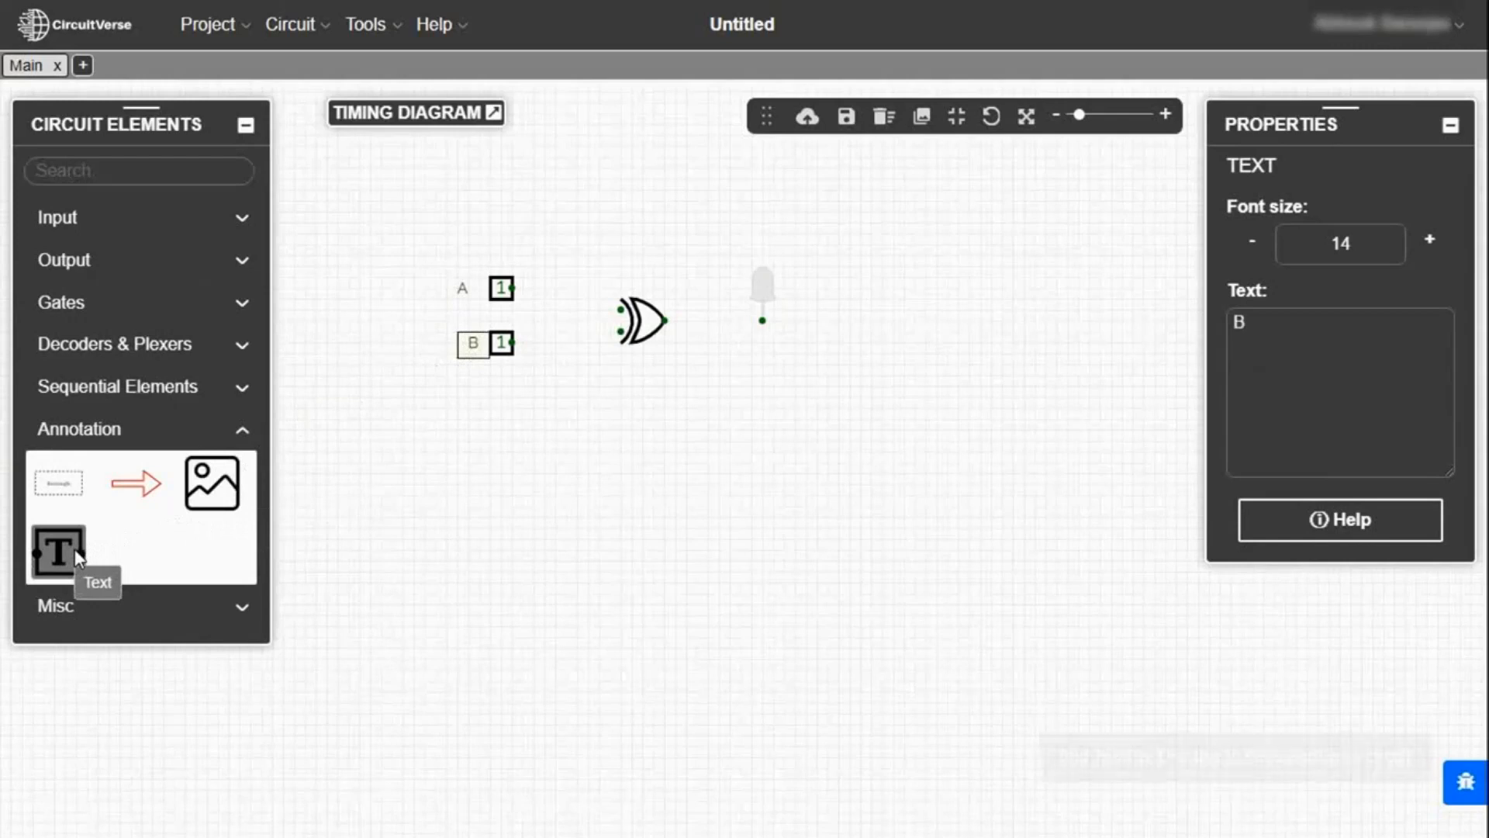
- Add text label Y to the right of the LED's terminal
click(77, 556)
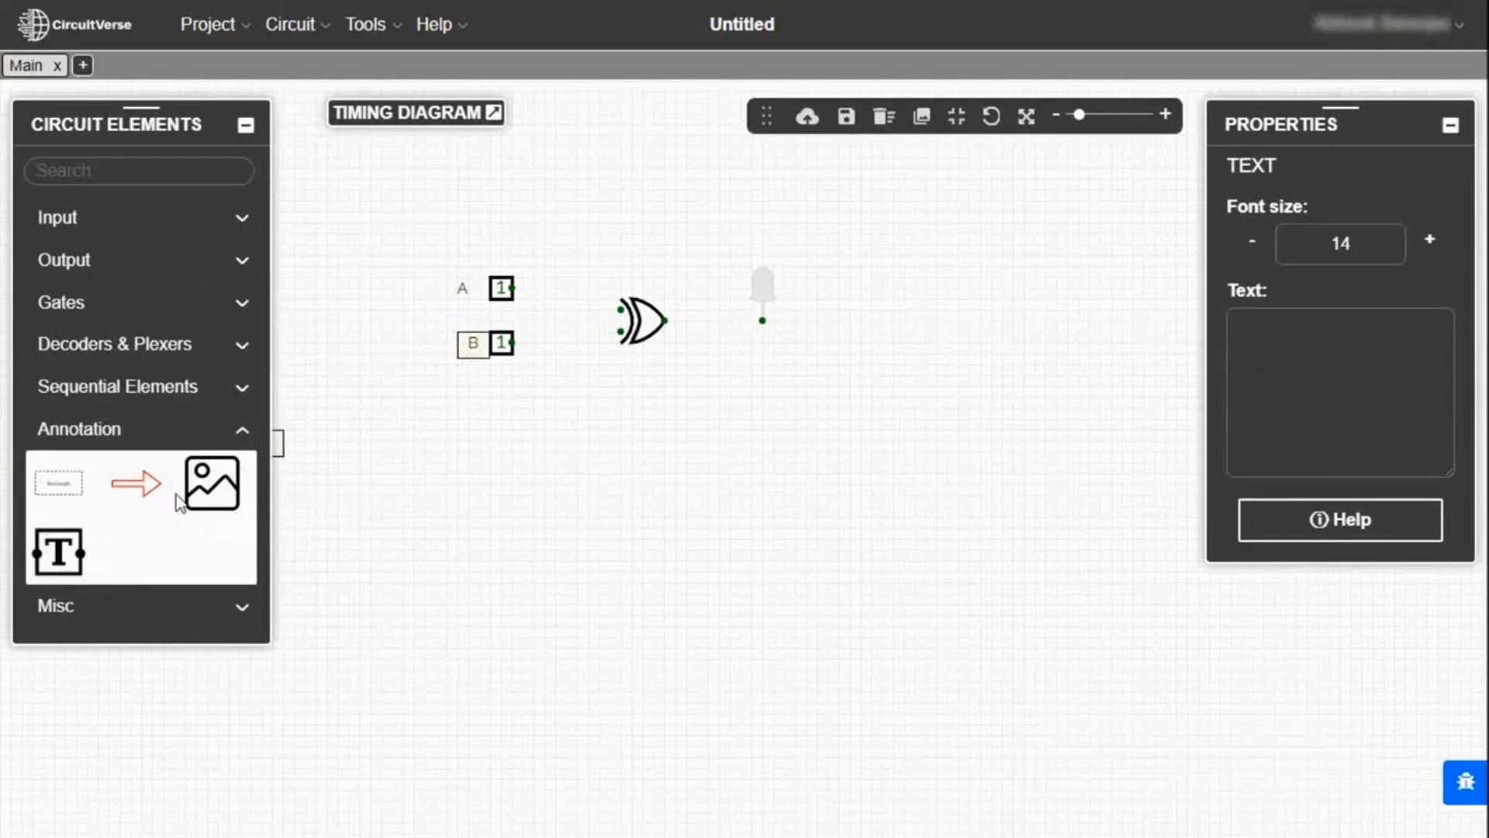
text(Y)
click(801, 324)
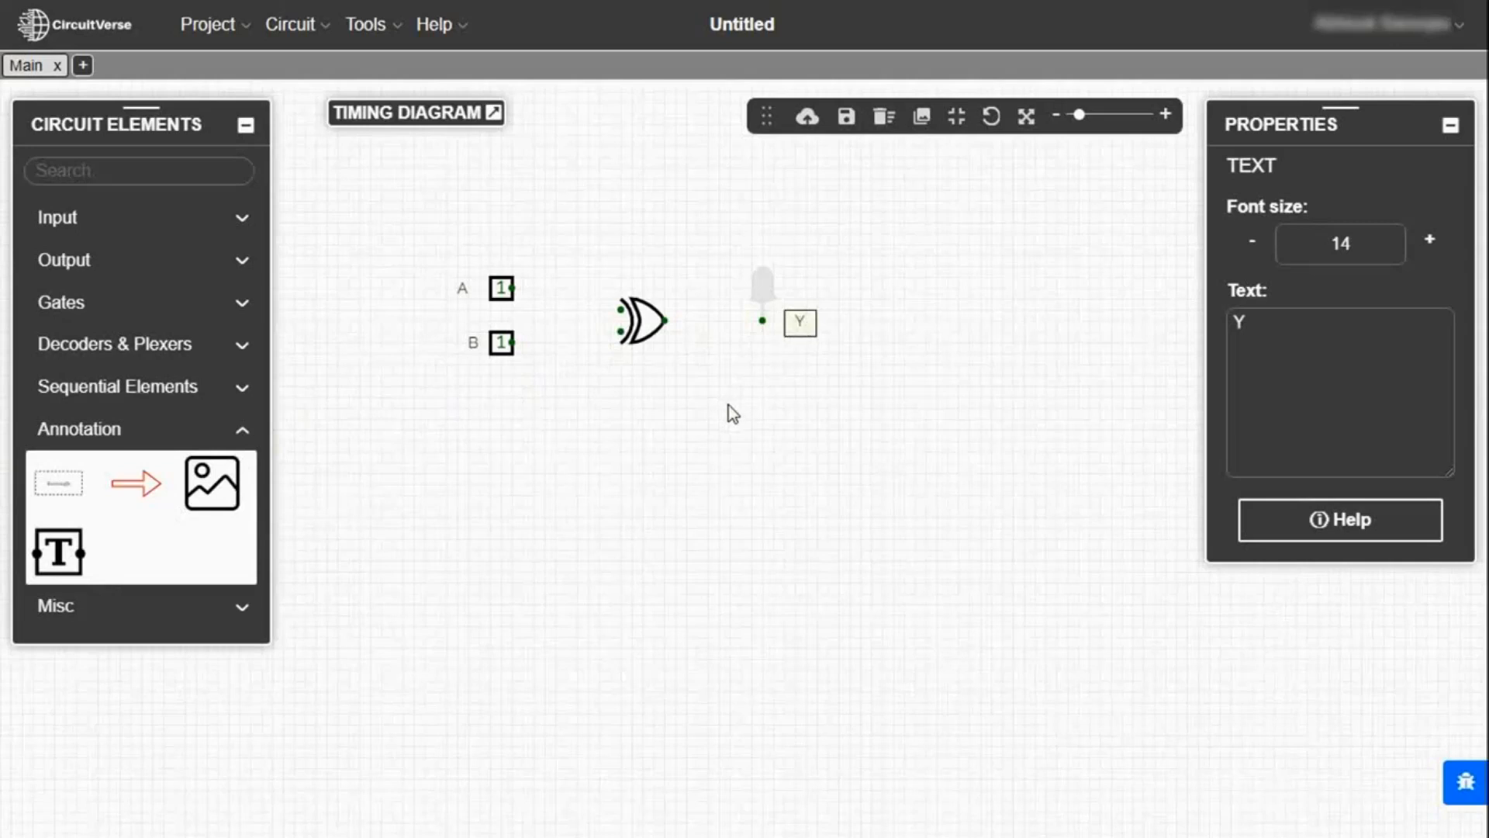
click(658, 432)
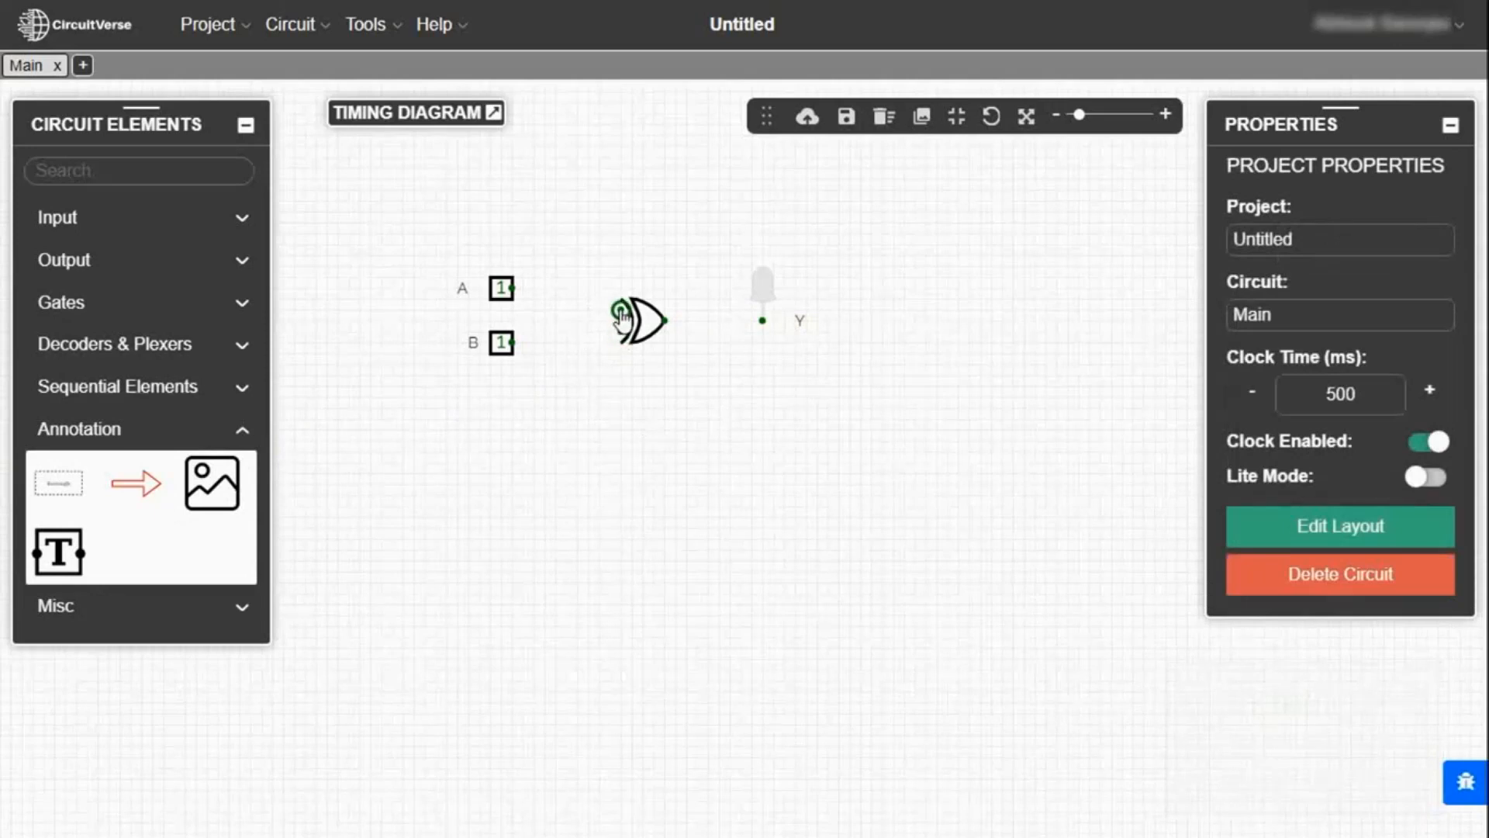
- Wire inputs A and B to the two XOR gate inputs and the gate's output to the LED
drag(620, 311, 577, 289)
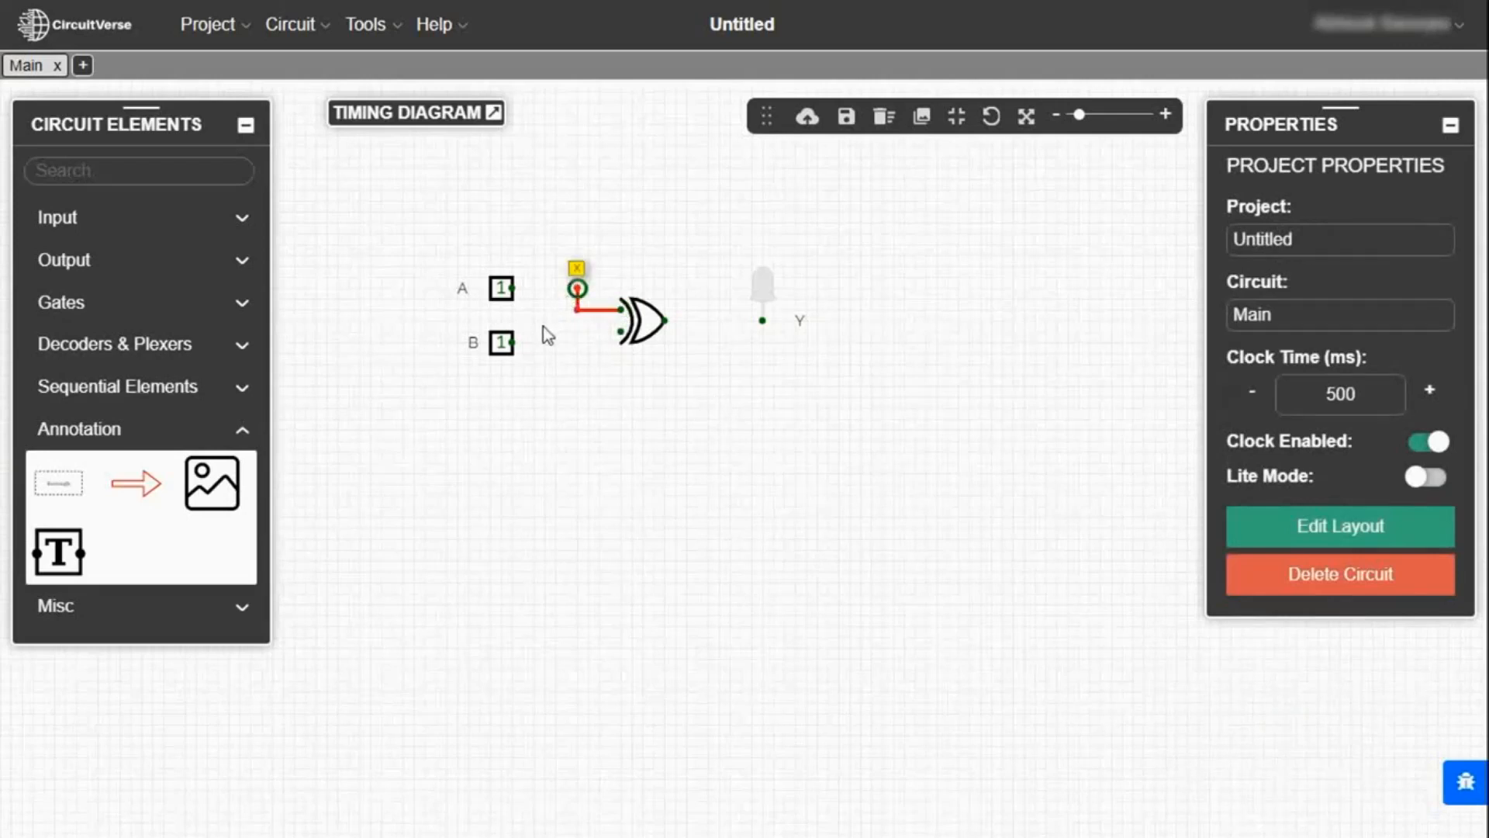
drag(577, 289, 512, 288)
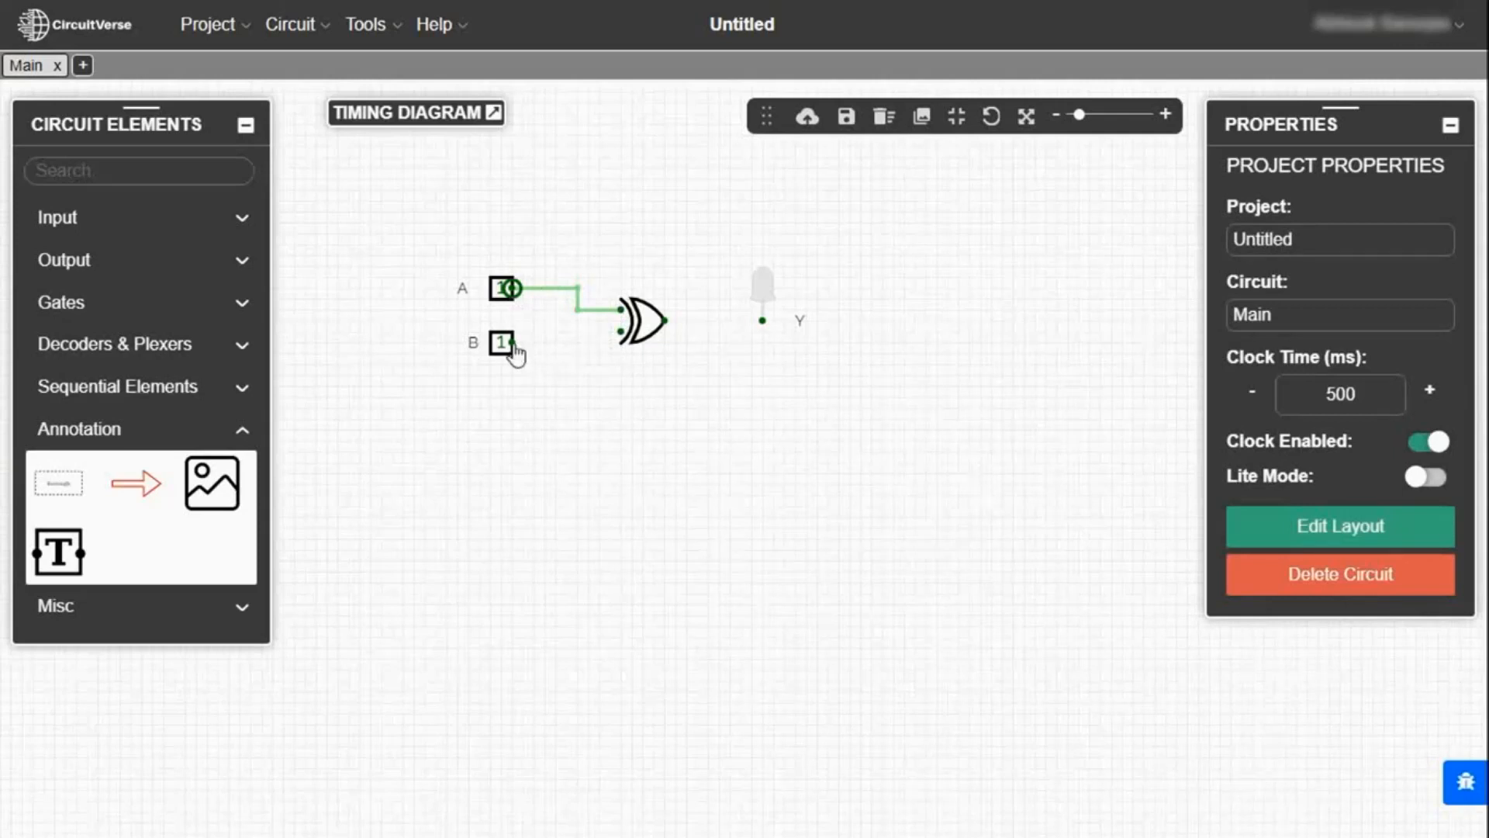
drag(513, 343, 763, 320)
click(714, 383)
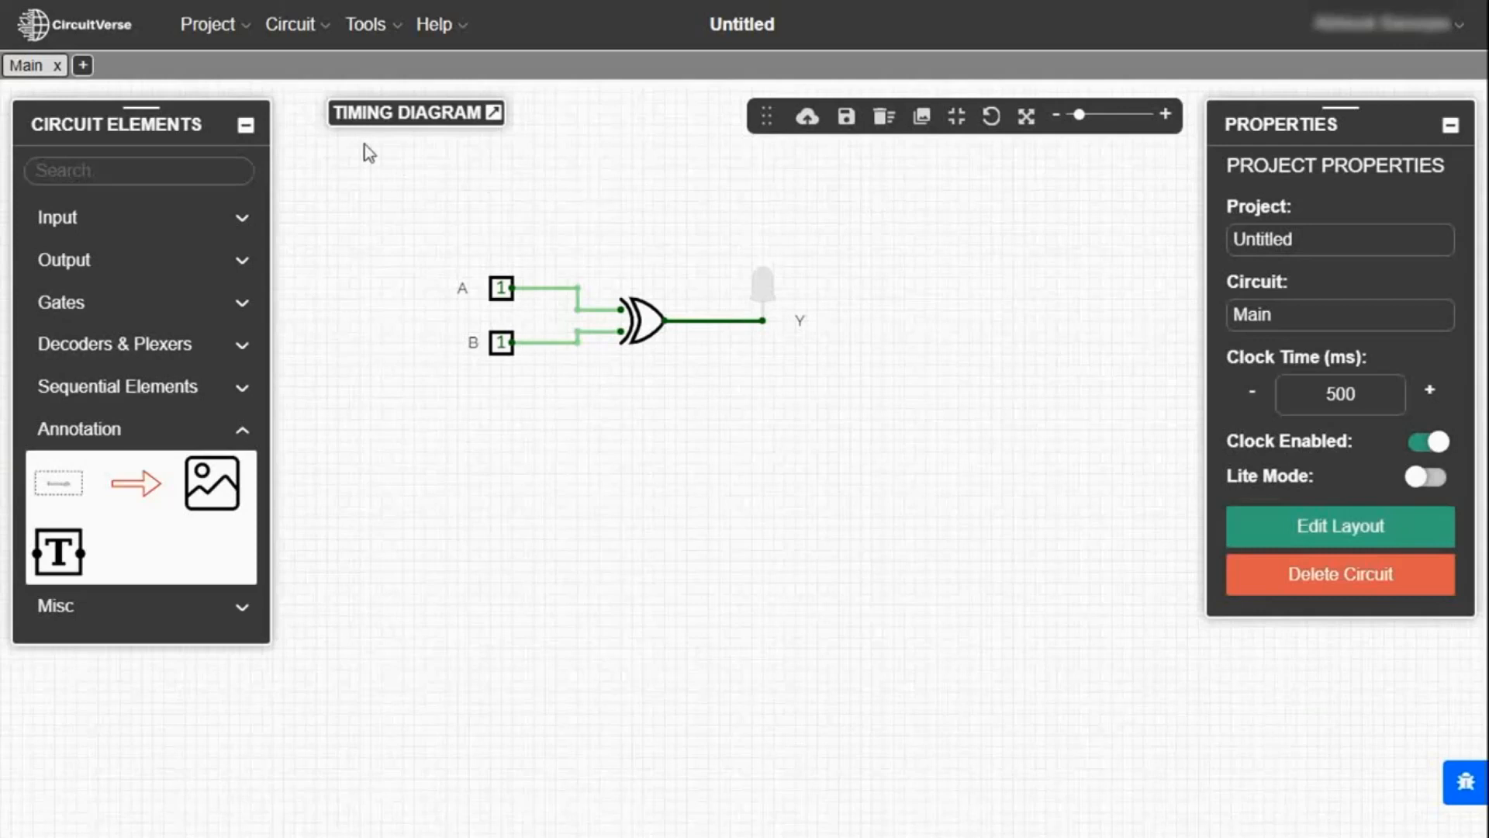
- Save the project online under the name x
click(223, 24)
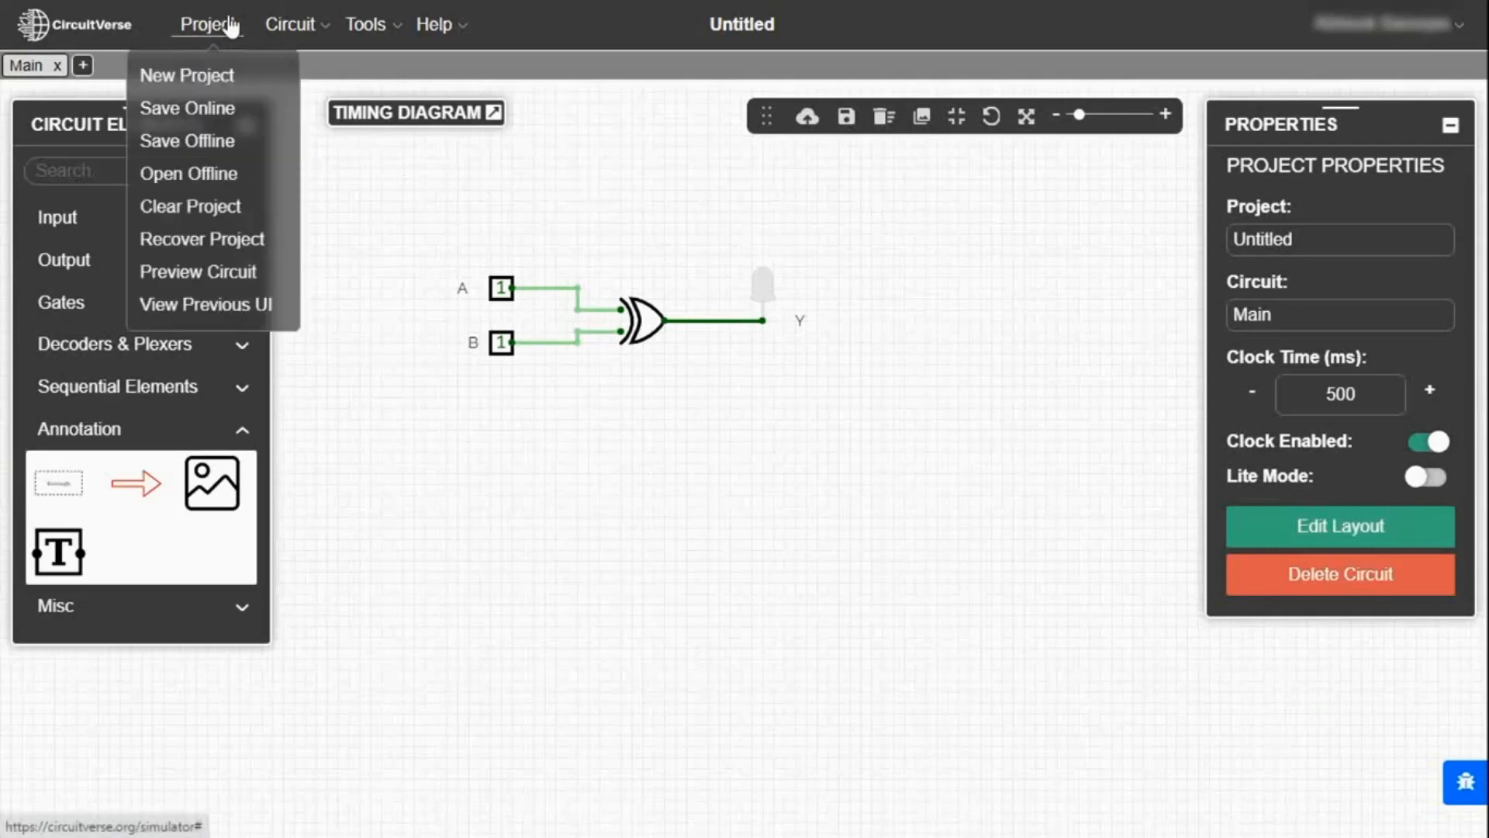
click(223, 122)
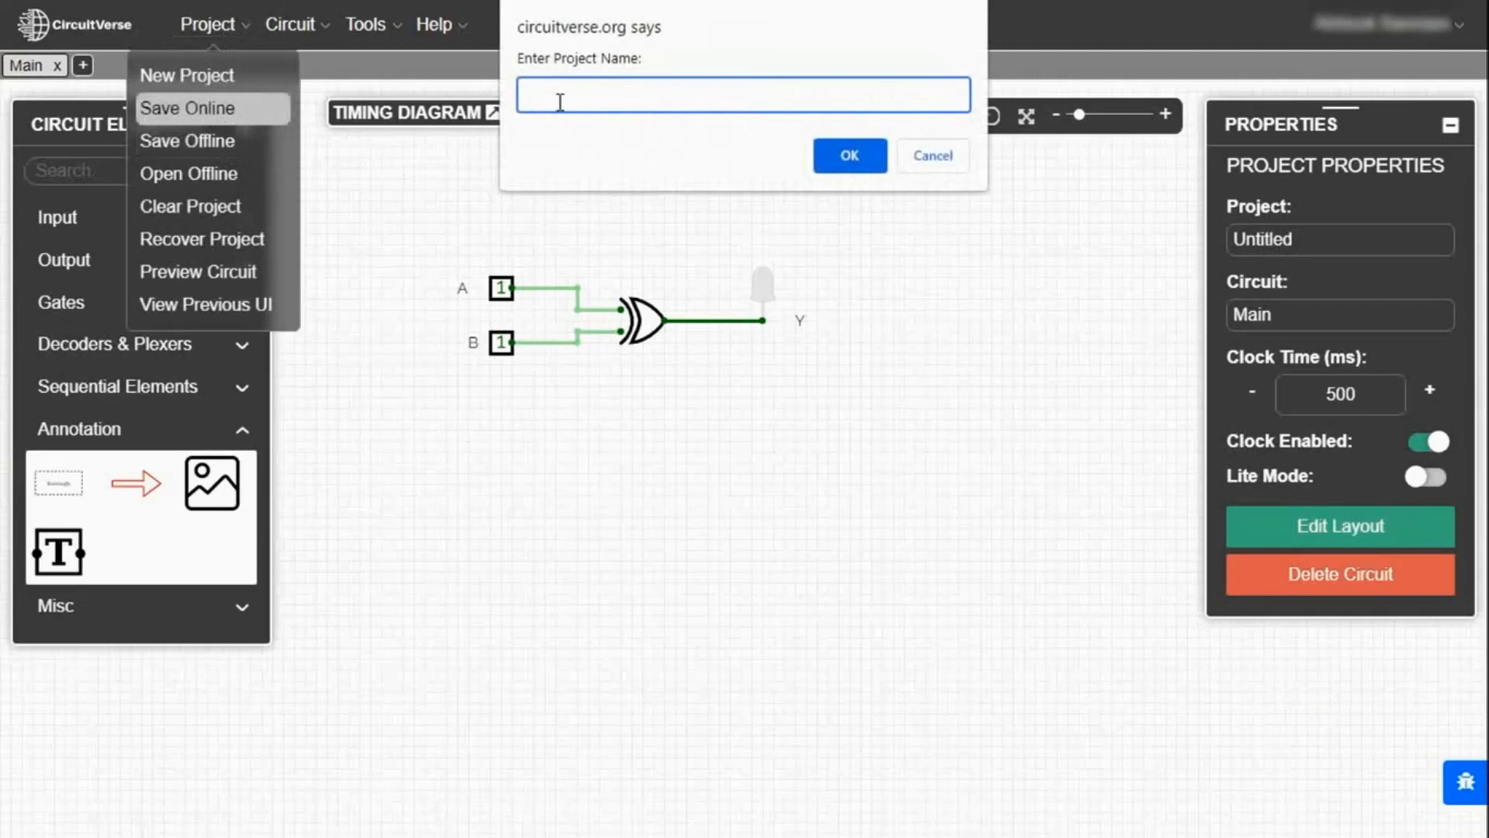
text(x)
click(845, 153)
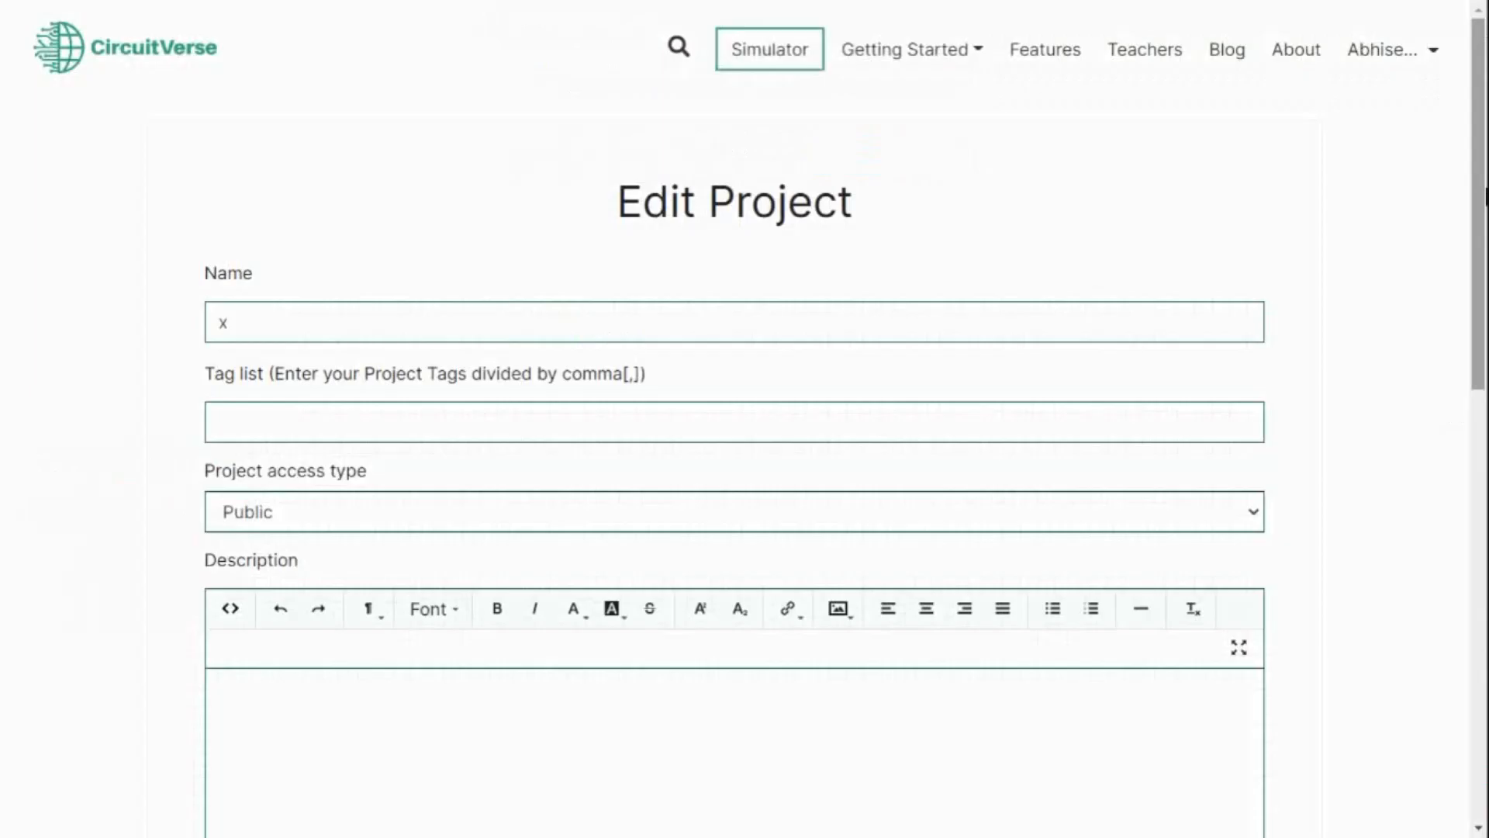
- Submit the project details of x with public access and no tags or description
drag(1486, 190, 1483, 371)
scroll(582, 408, down, 5)
click(318, 358)
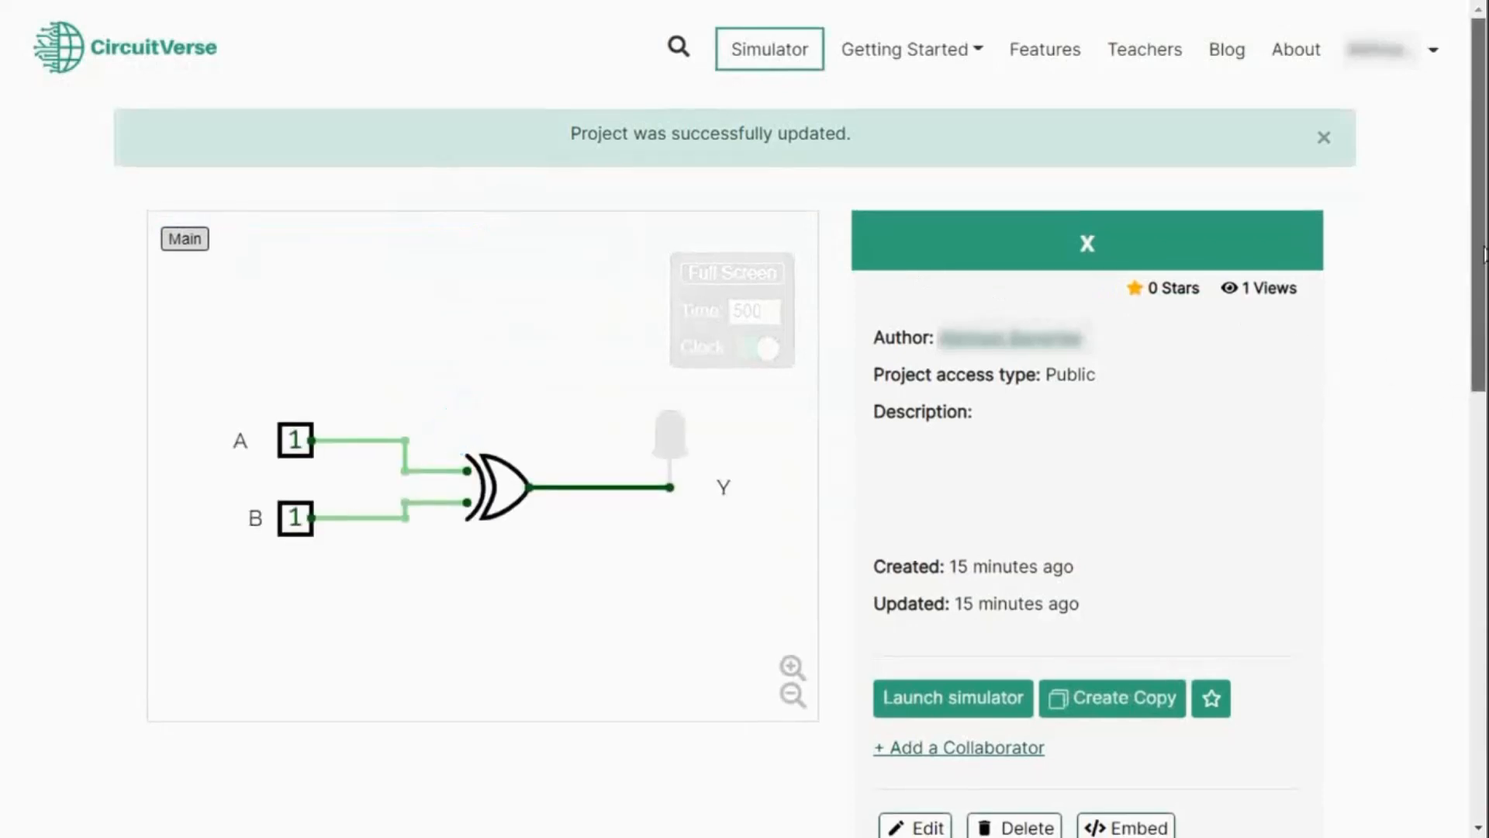
- Go to the account dashboard and open the preview of the saved XOR circuit x from the first row
click(1435, 62)
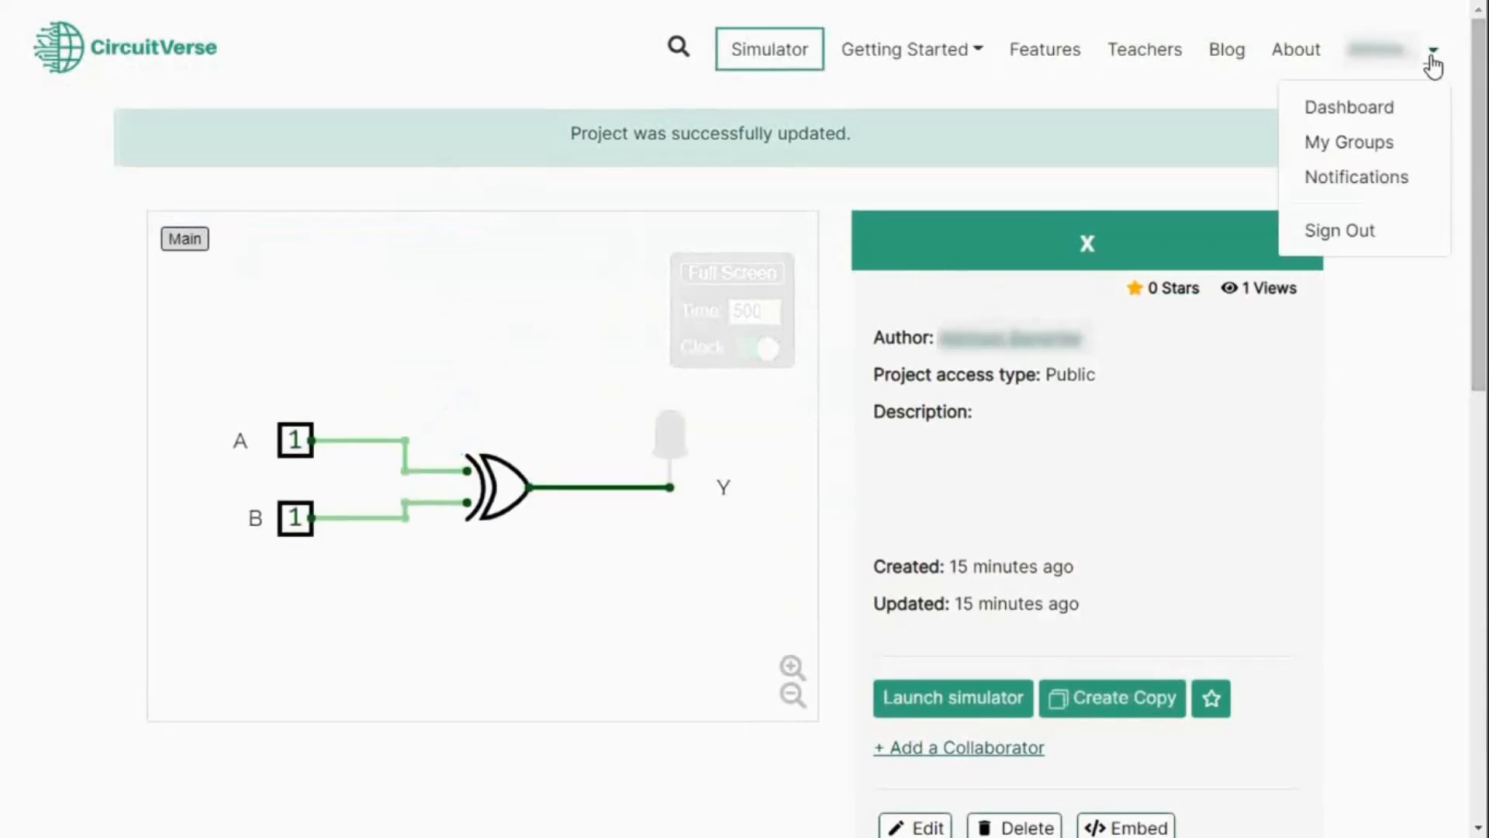
click(1375, 109)
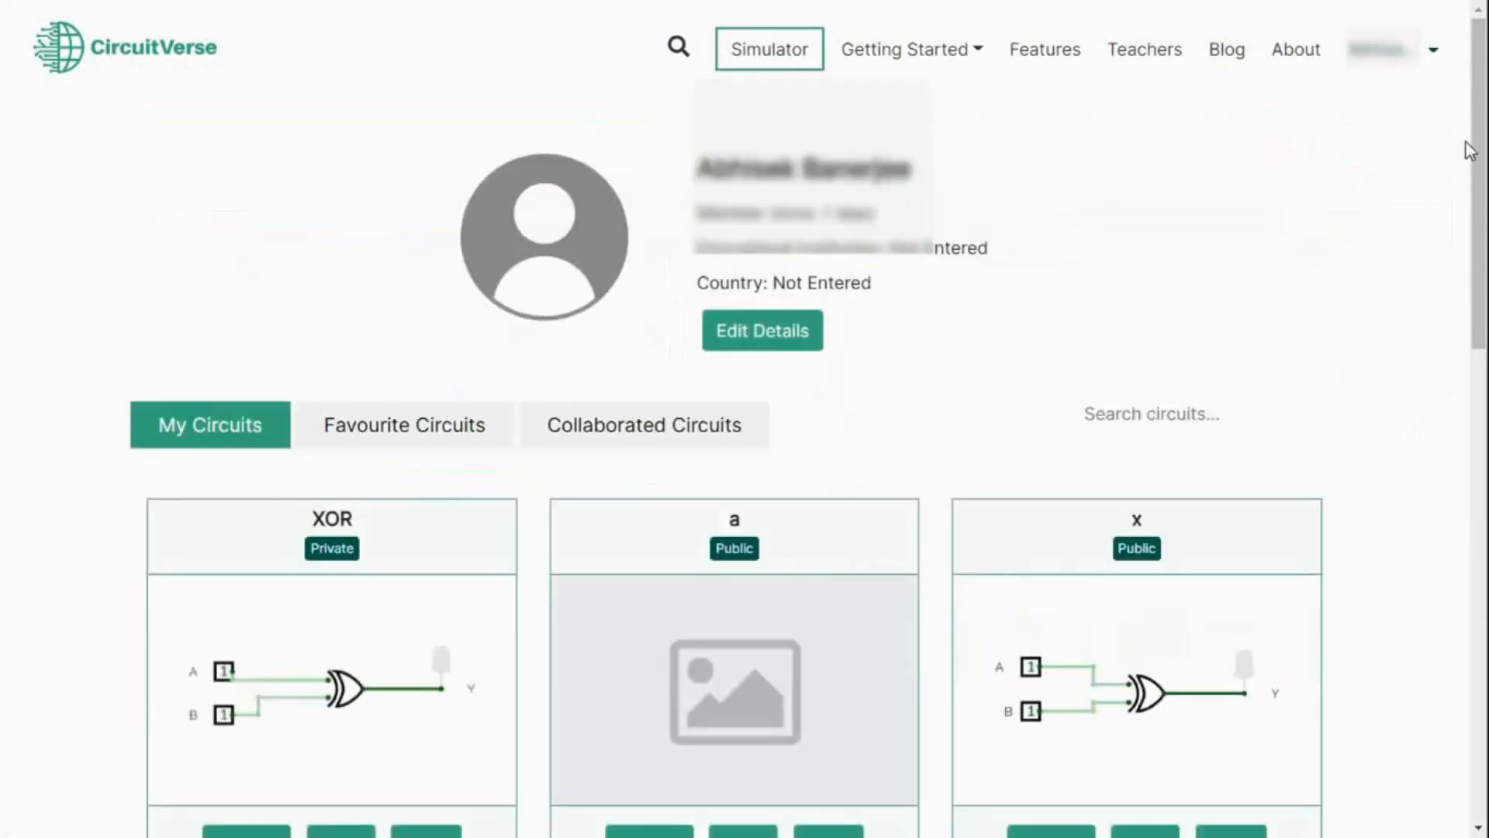
drag(1486, 131, 1485, 232)
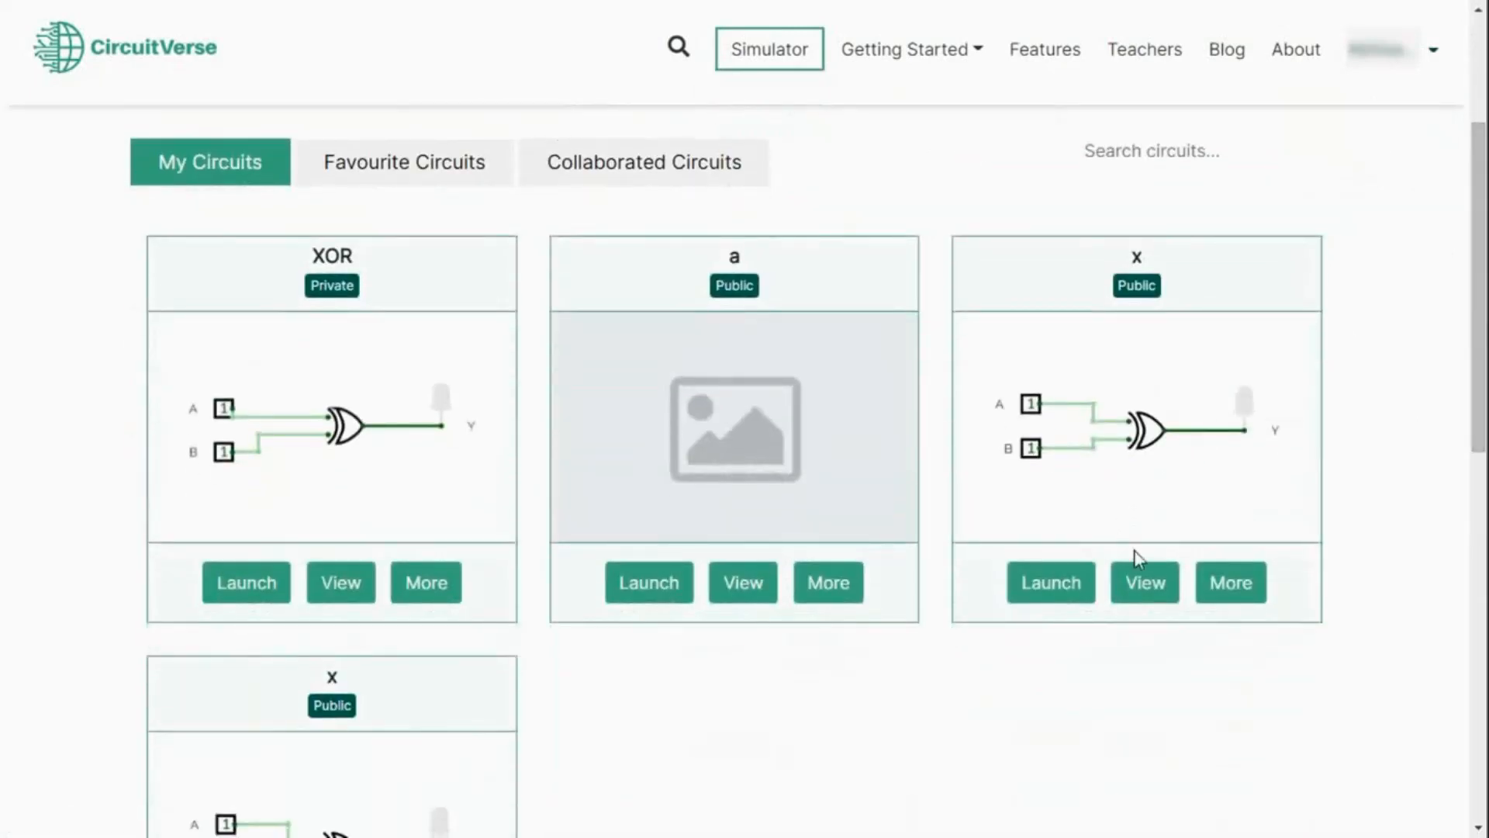
click(1145, 585)
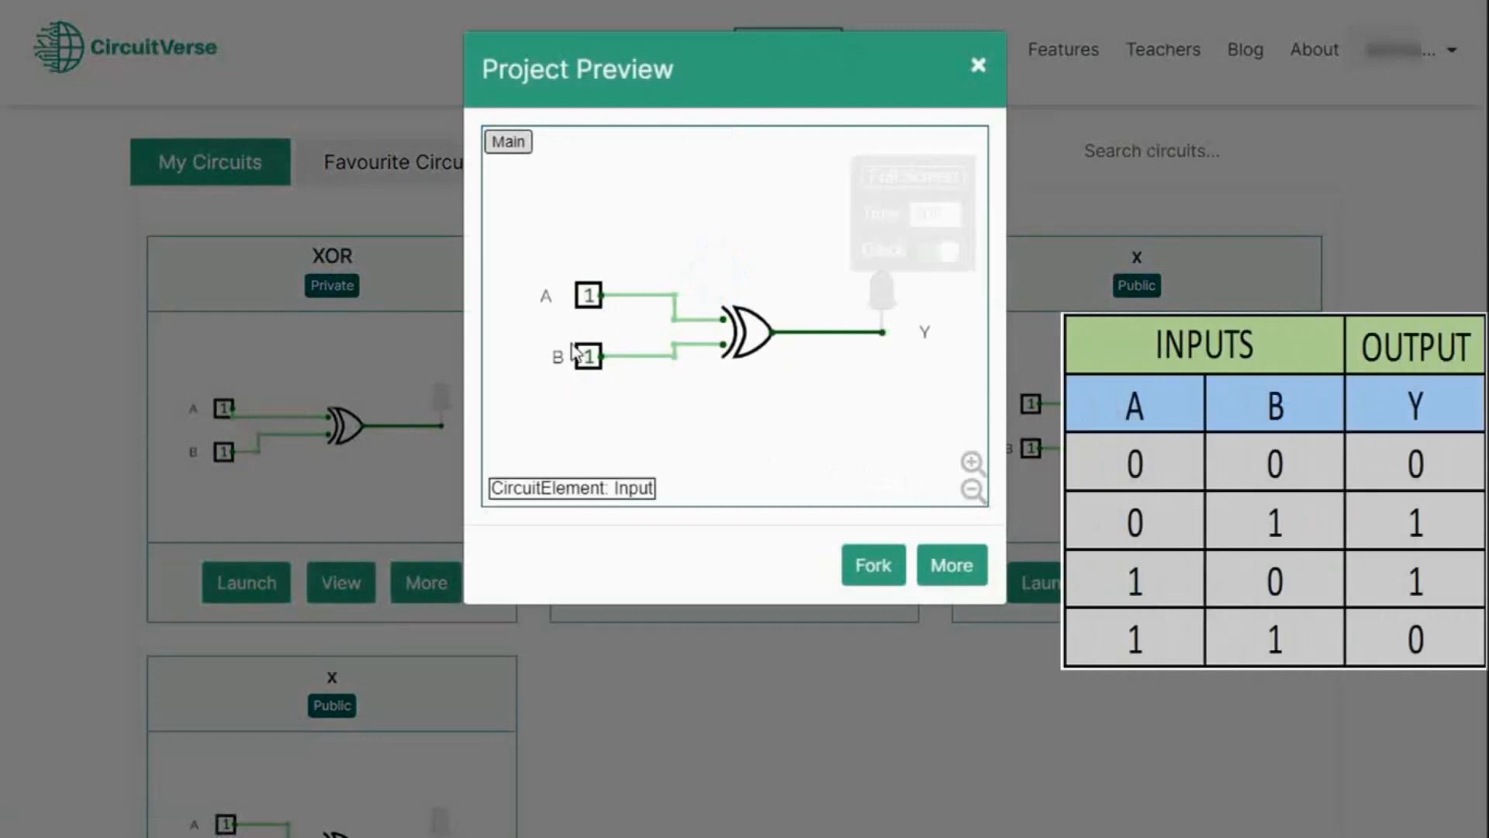
- Test the XOR circuit in the preview by toggling A and B through 0/1, 1/1, 0/0 and 1/0
click(586, 298)
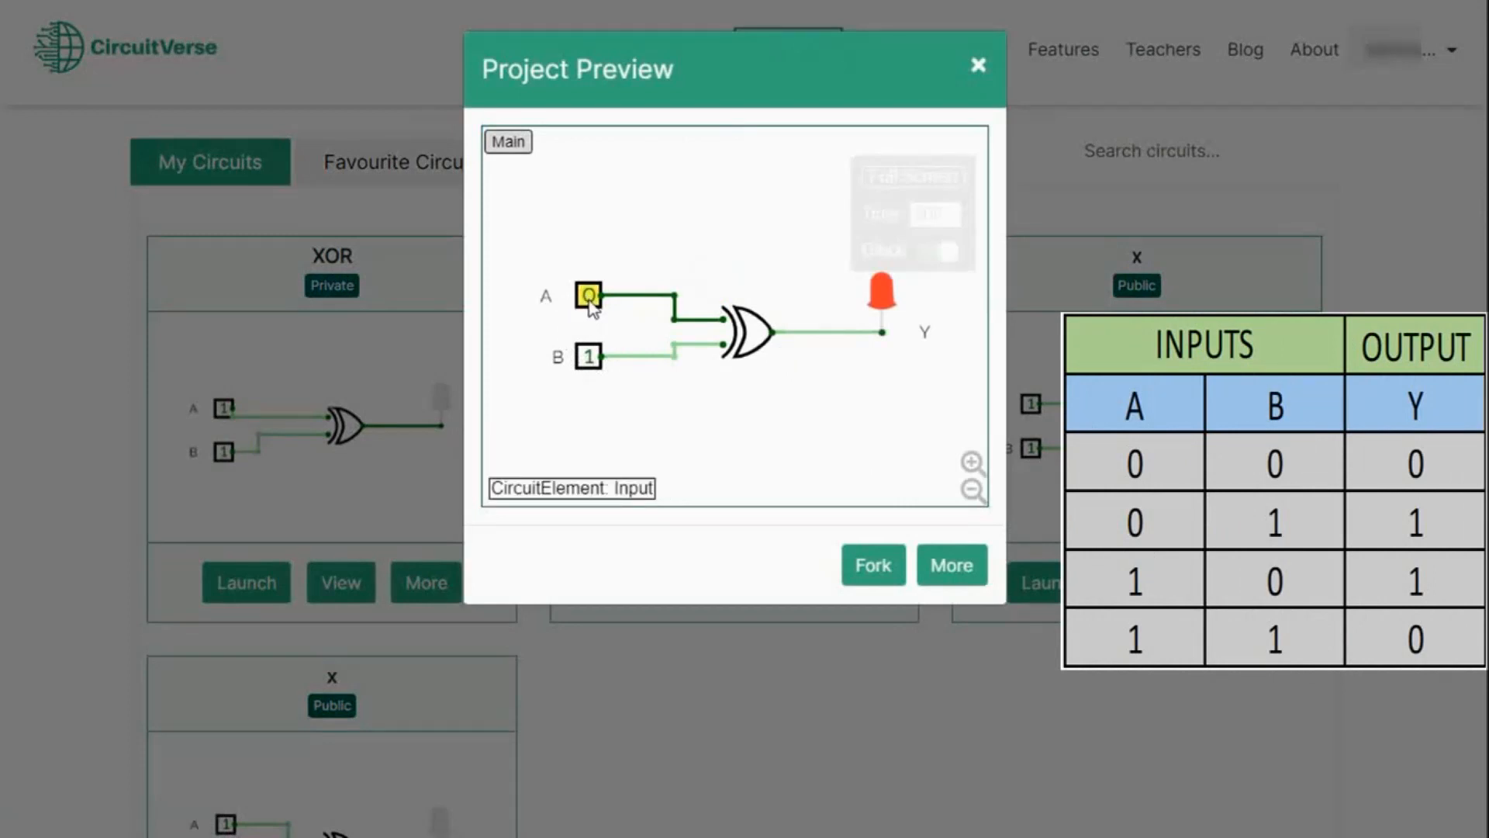
click(587, 306)
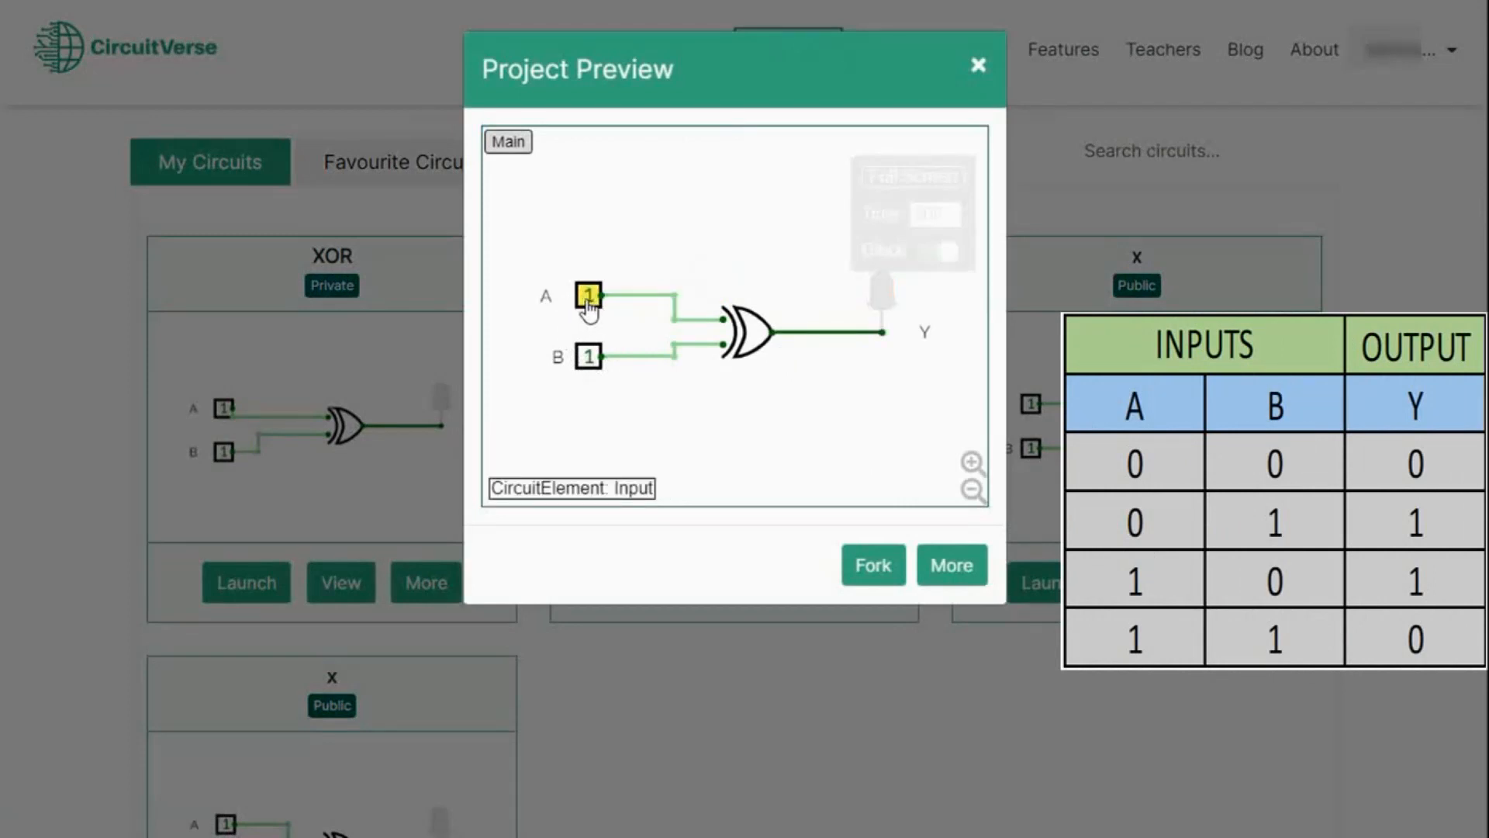
click(589, 309)
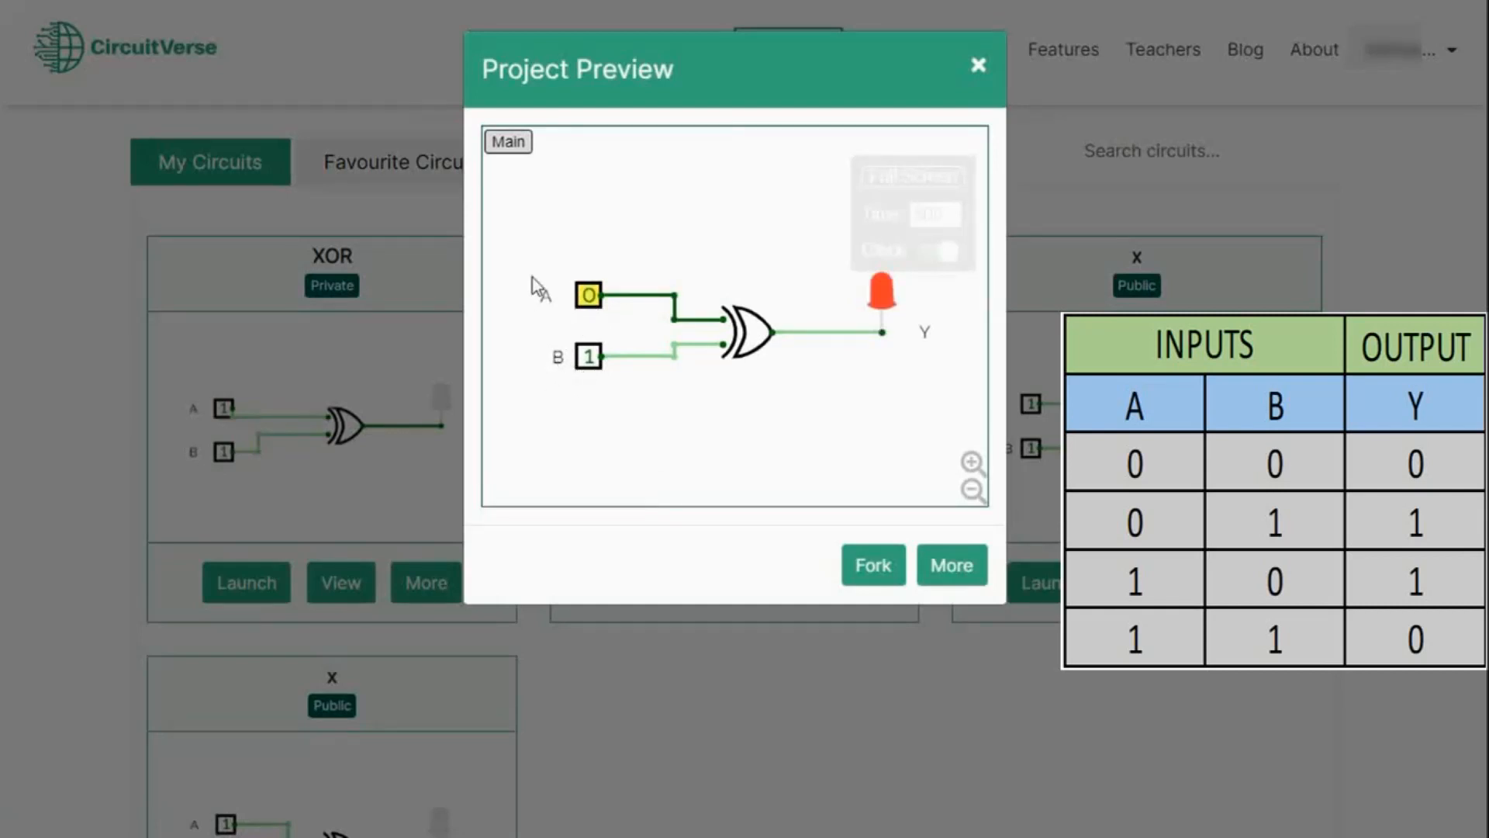
click(589, 359)
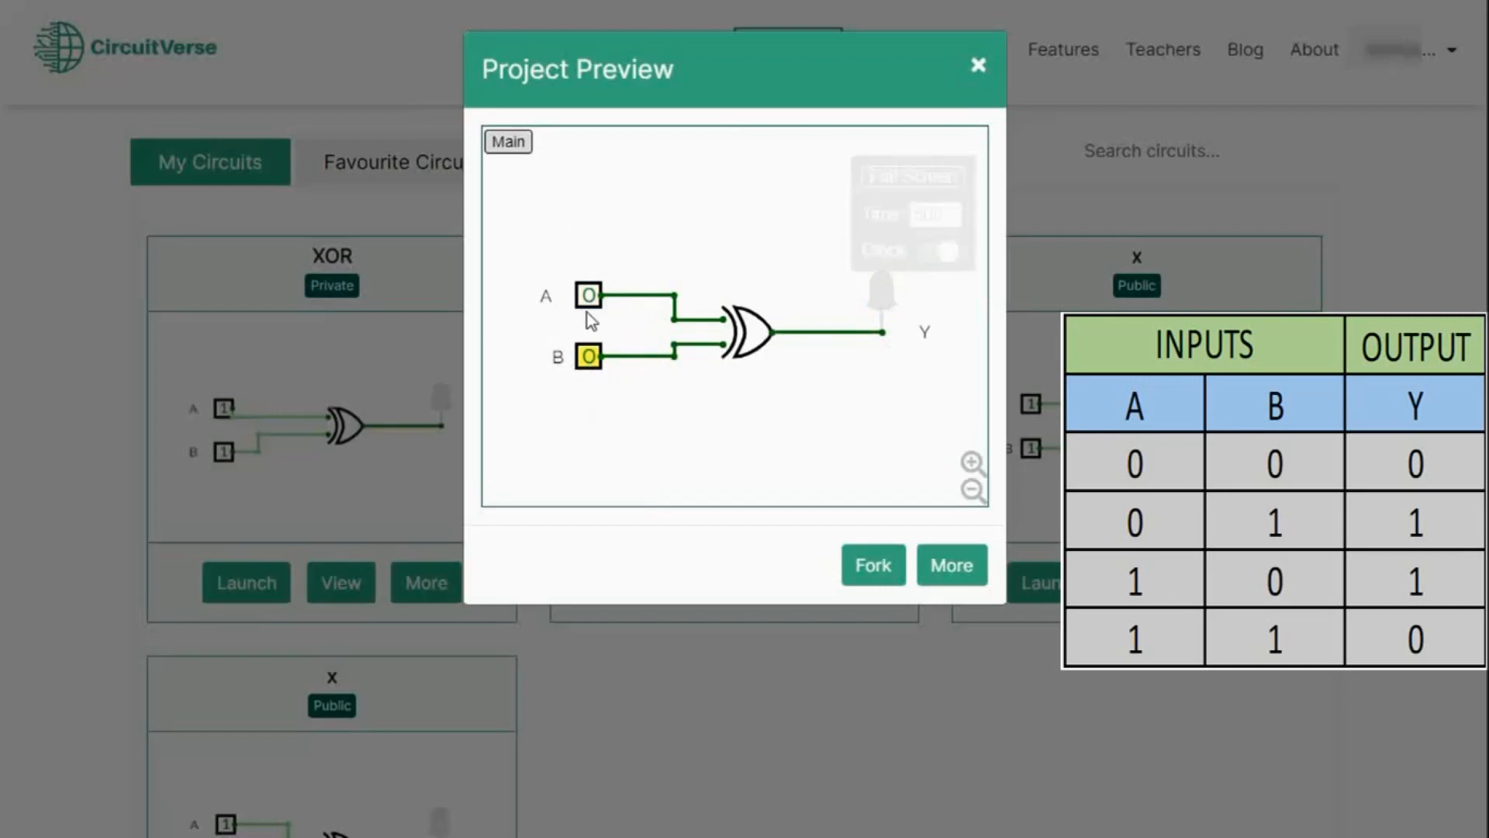
click(588, 357)
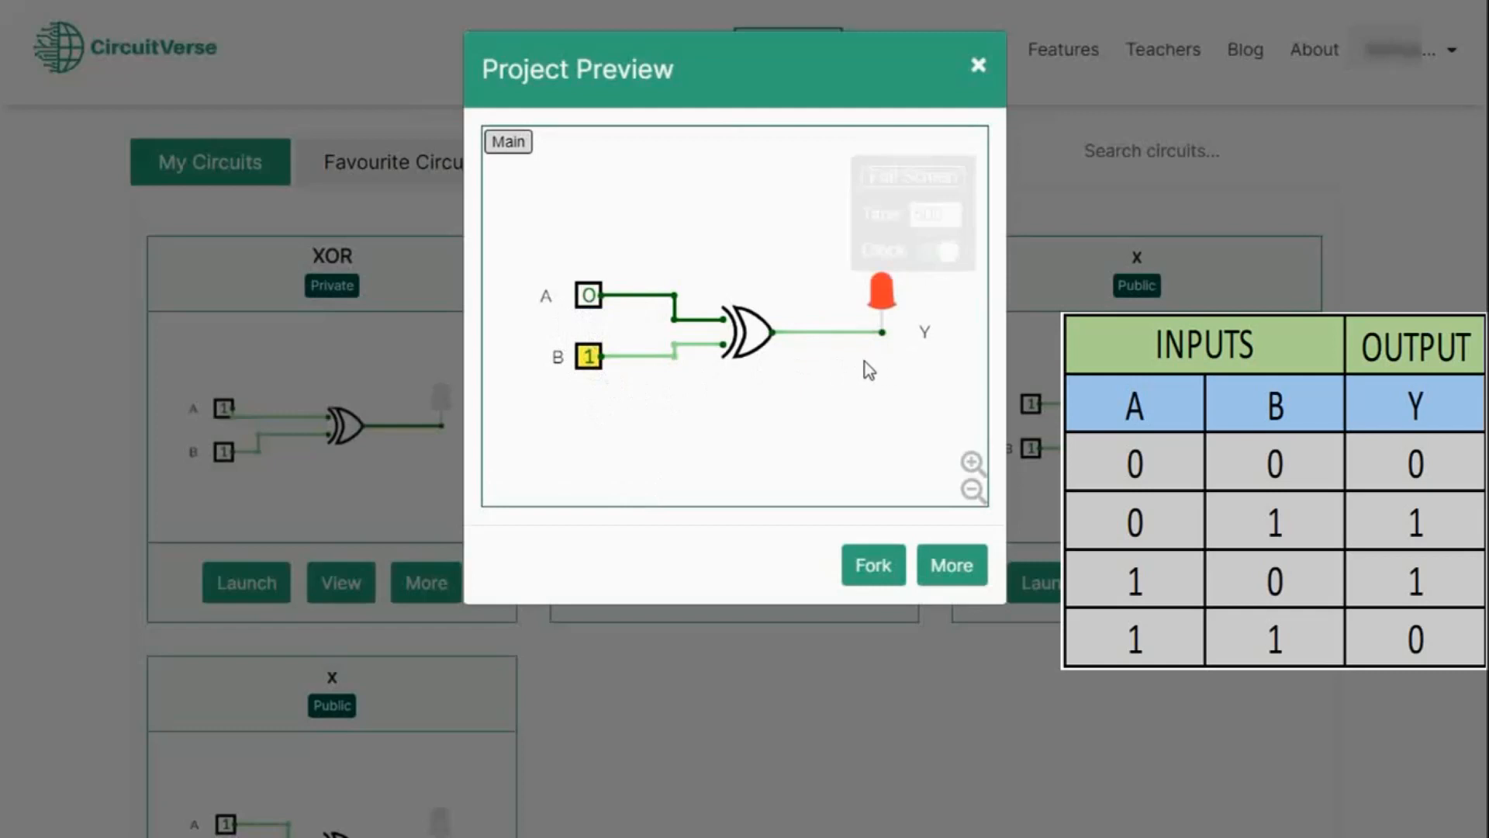
click(588, 299)
click(591, 359)
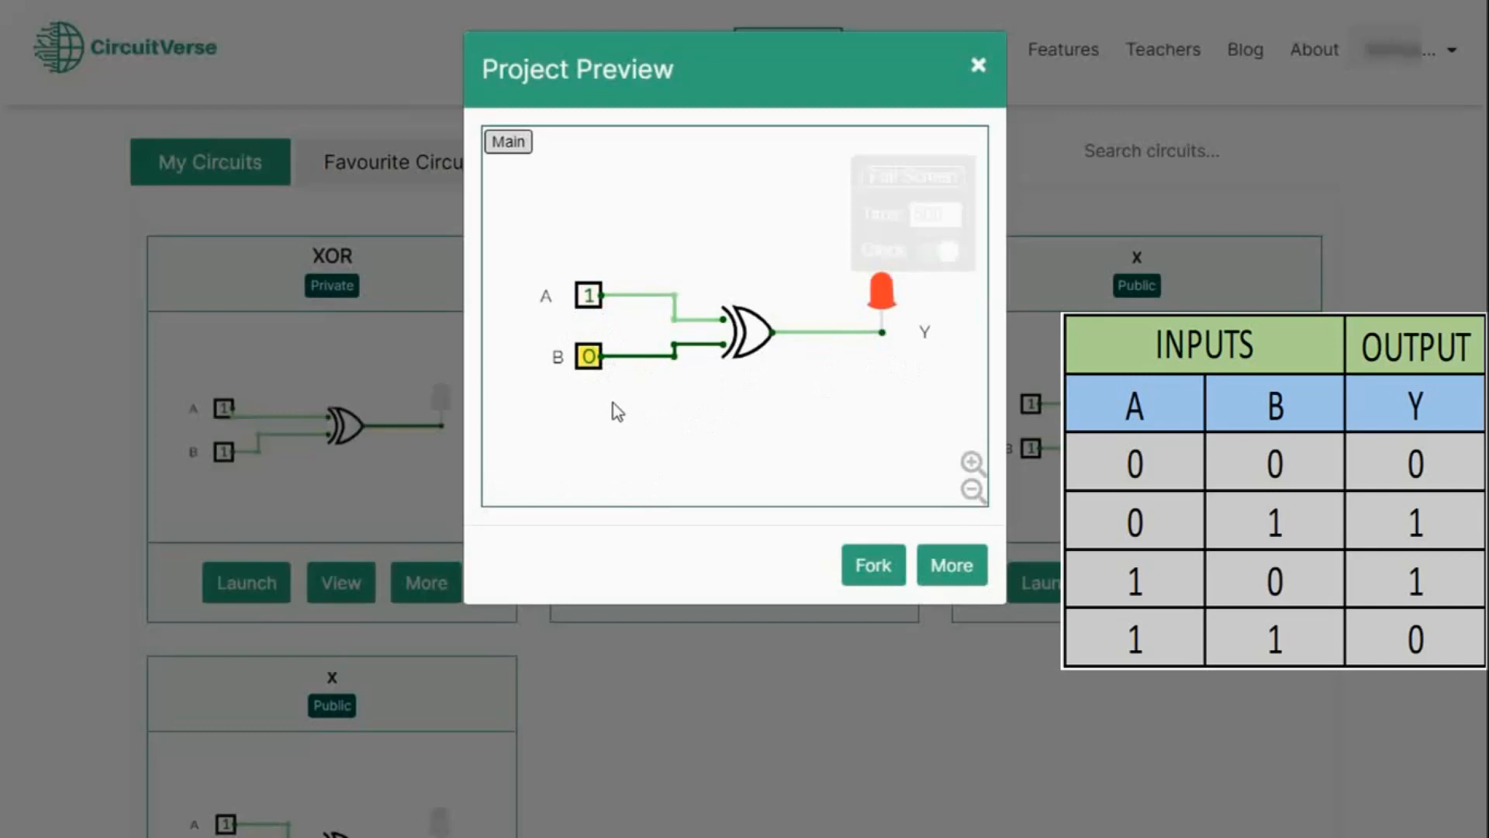
- Set input B to 1 in the project preview to test the XOR gate with A and B at 1/1
click(589, 361)
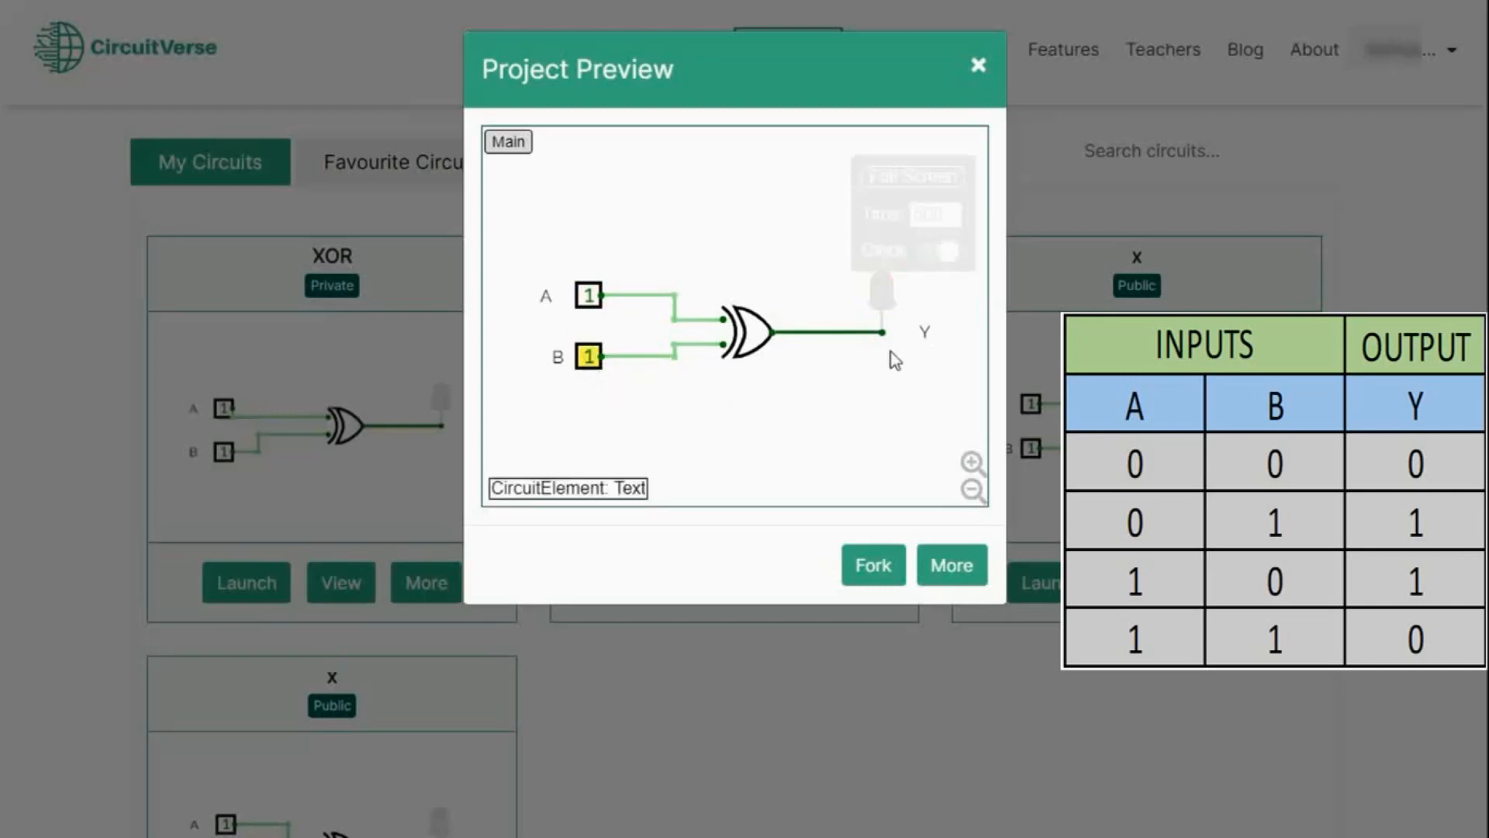
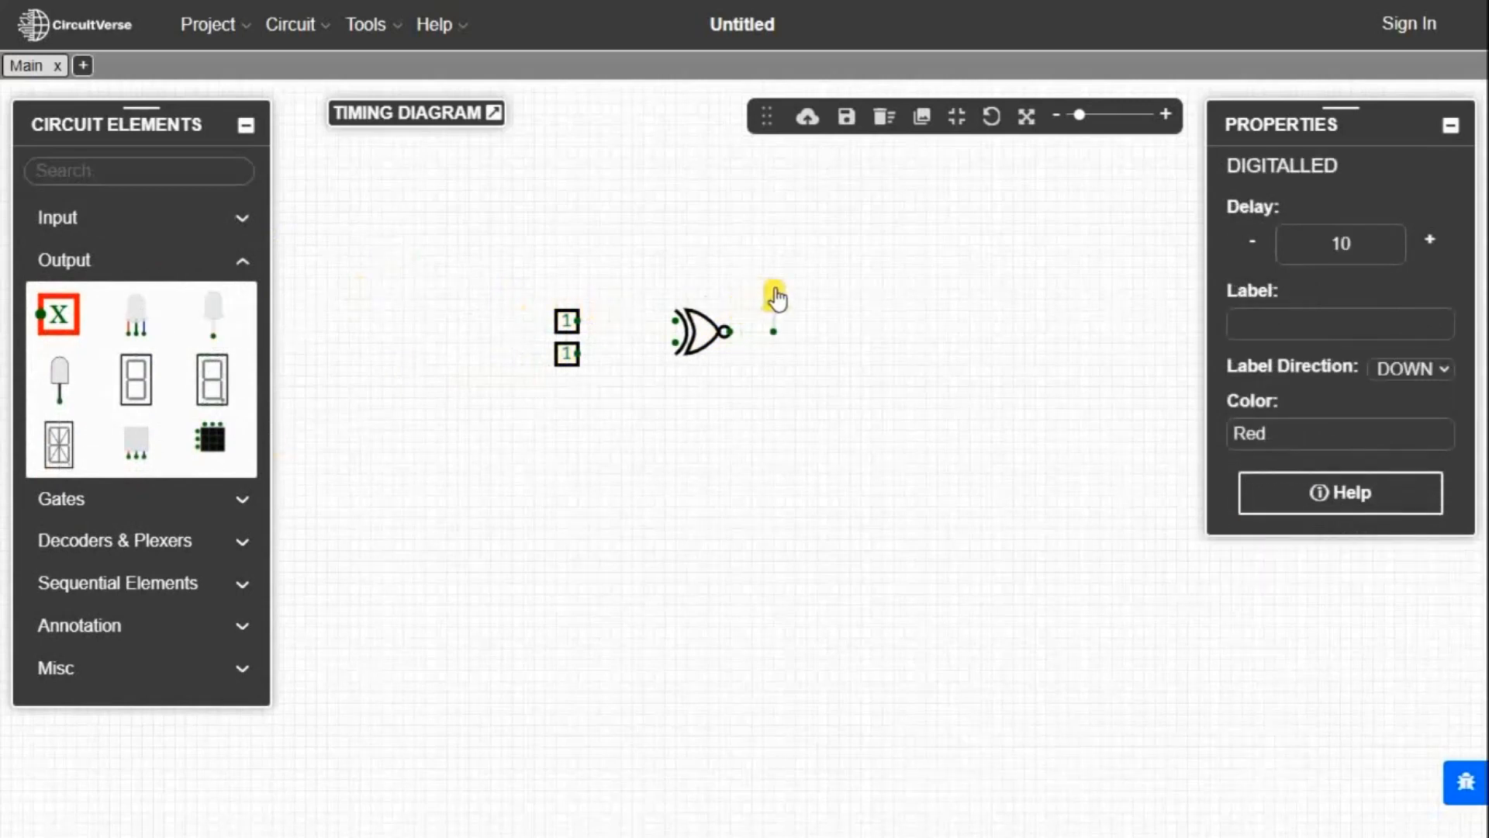
- Add text labels A and B beside the two inputs and Y beside the LED of the XNOR circuit
click(194, 634)
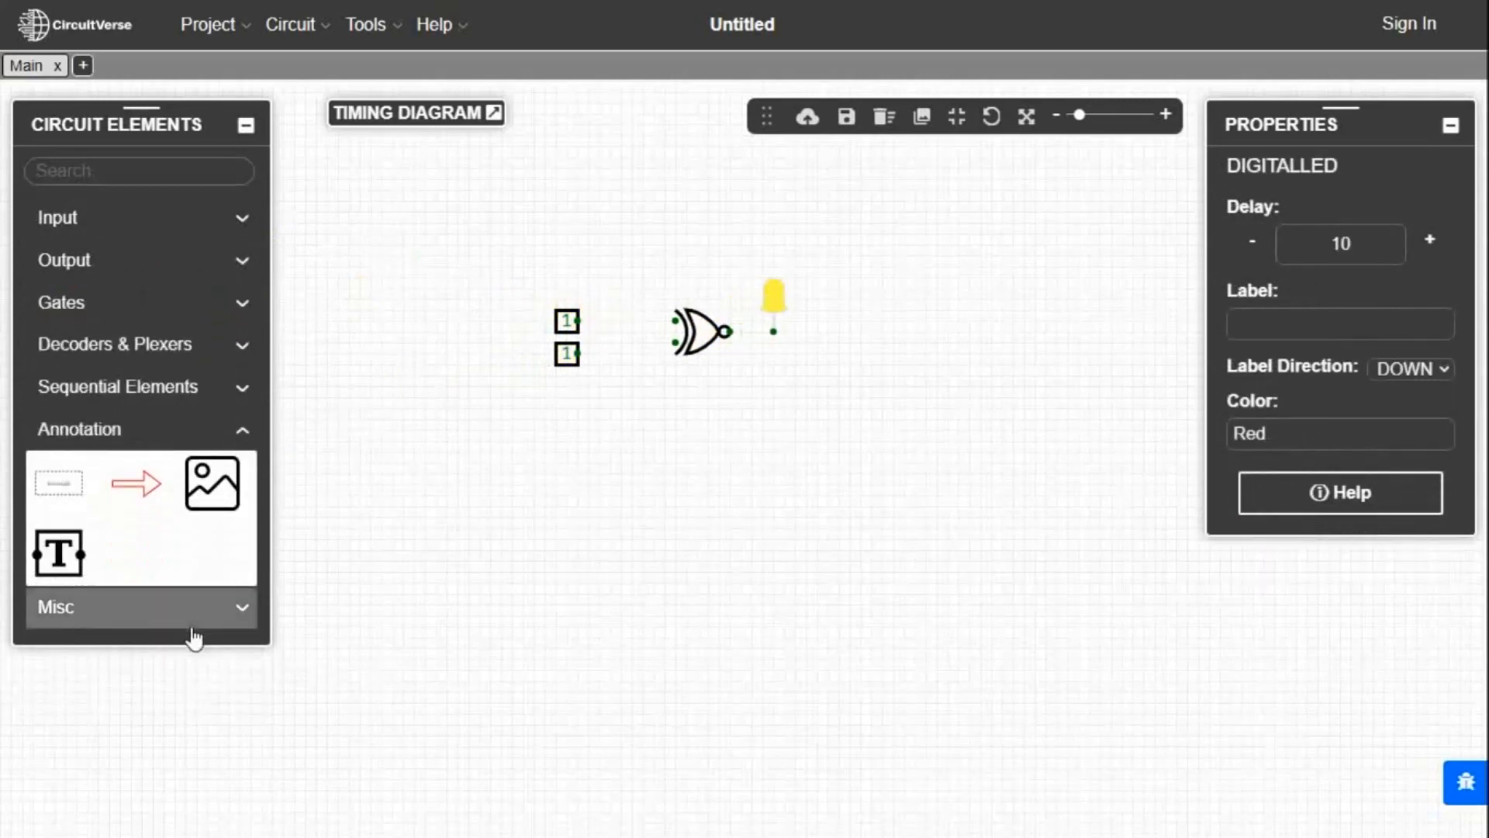
click(62, 555)
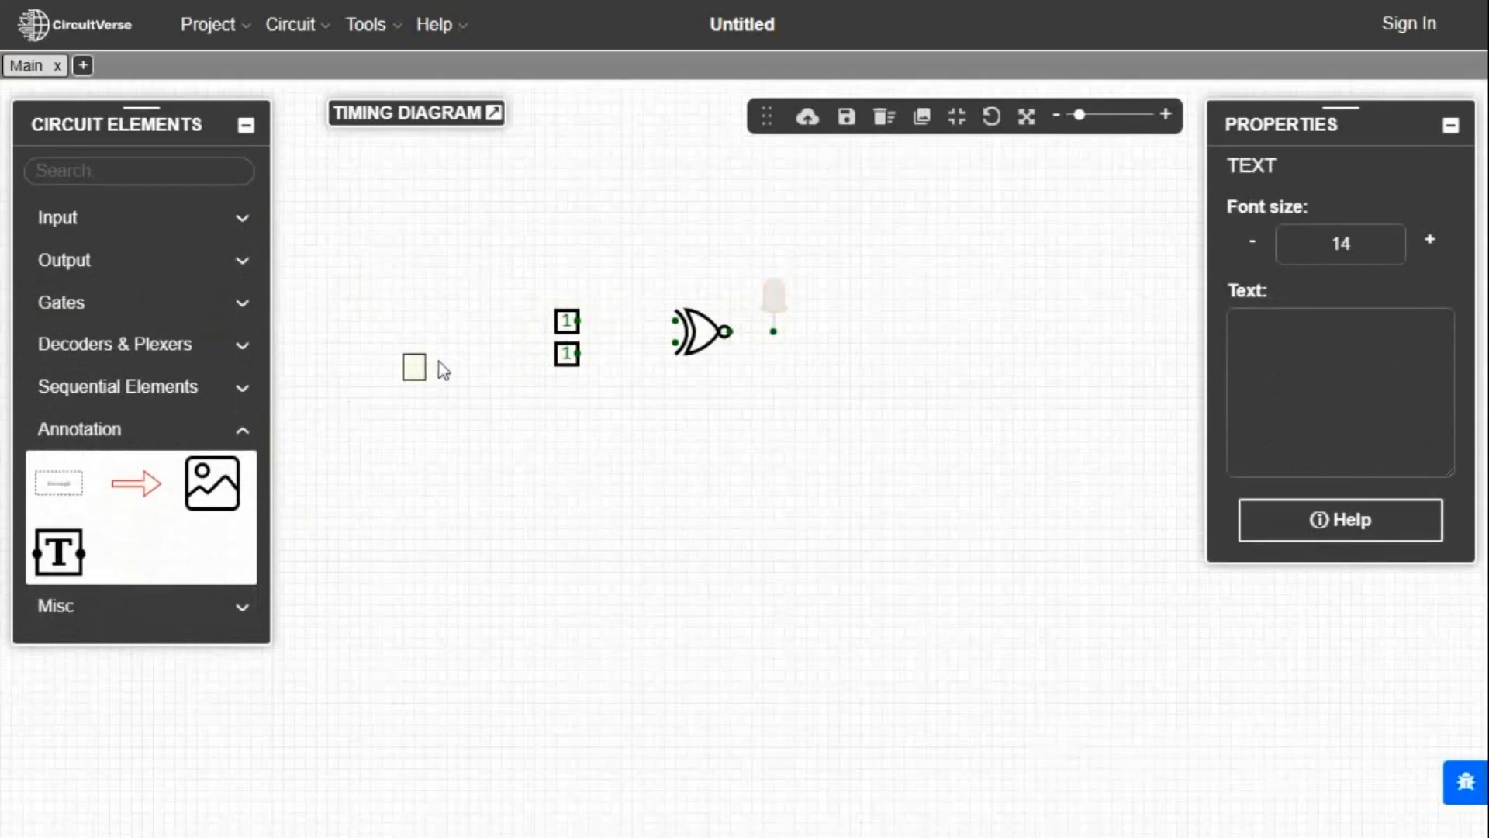
click(523, 315)
click(59, 552)
click(524, 358)
text(B)
click(58, 553)
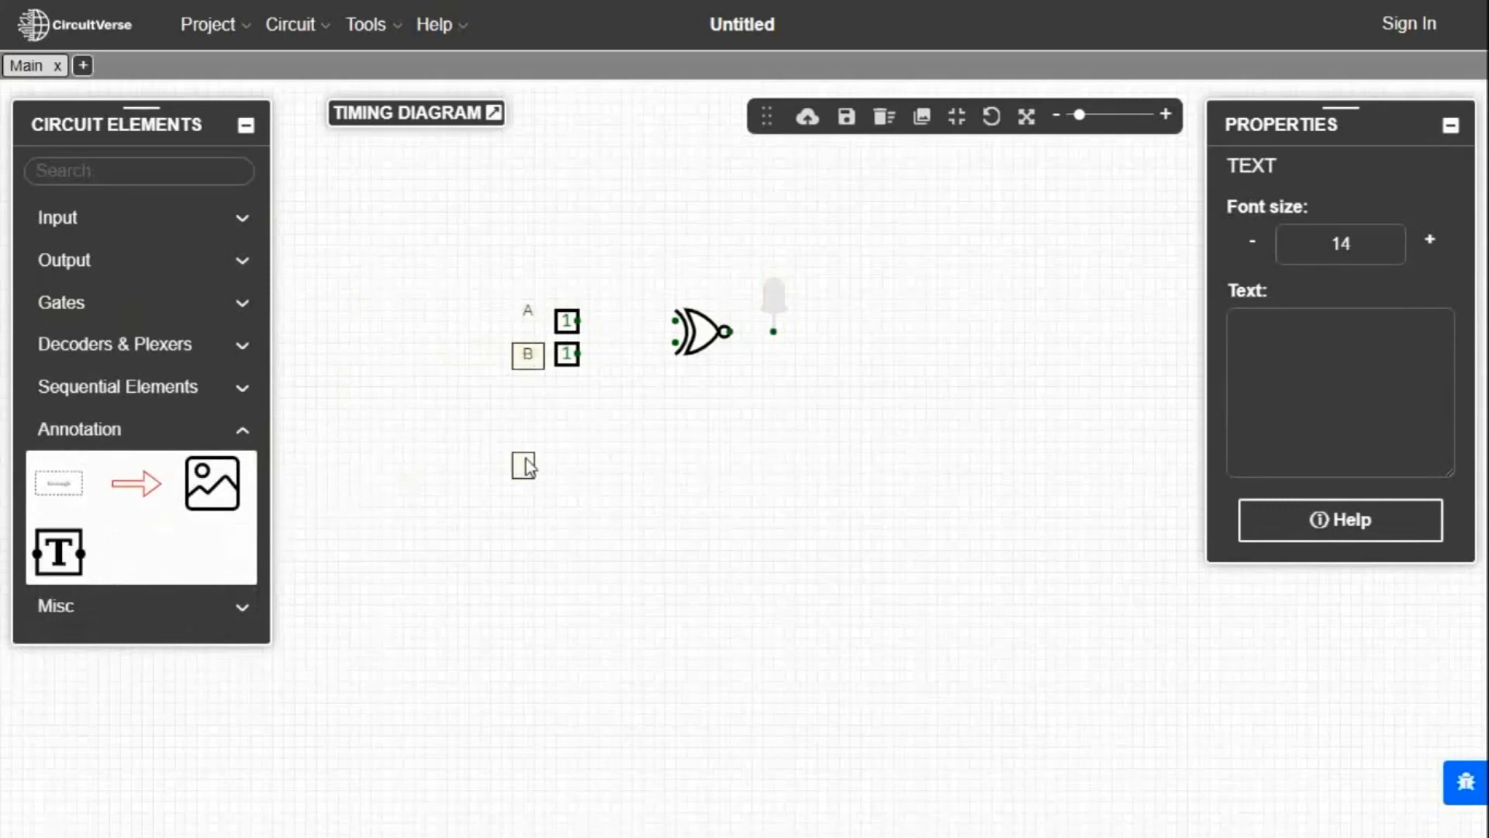
click(809, 324)
text(Y)
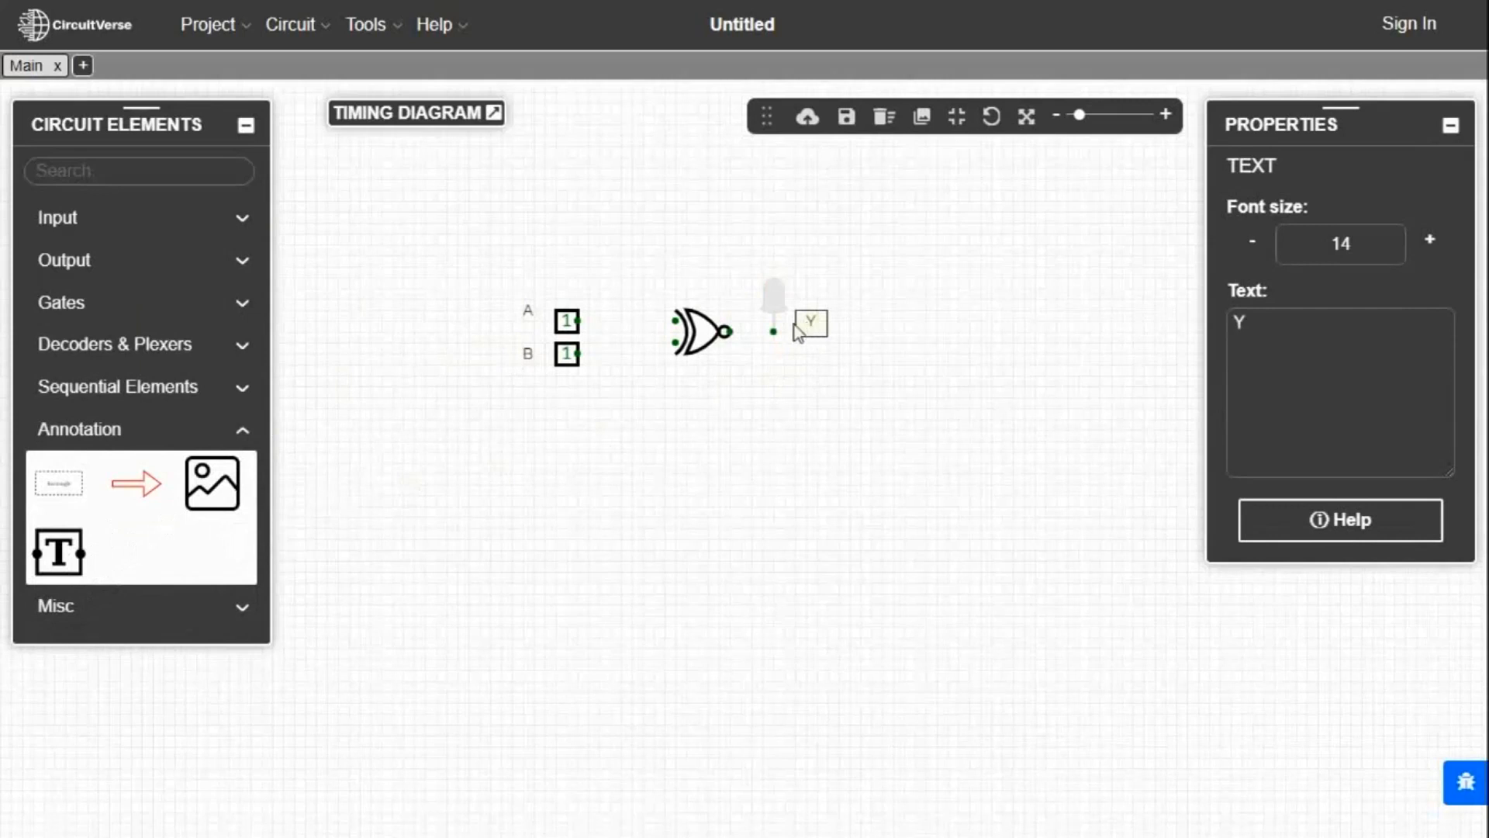
- Wire inputs A and B to the XNOR gate's two inputs and the gate's output to the LED
drag(774, 332, 578, 321)
drag(675, 342, 579, 353)
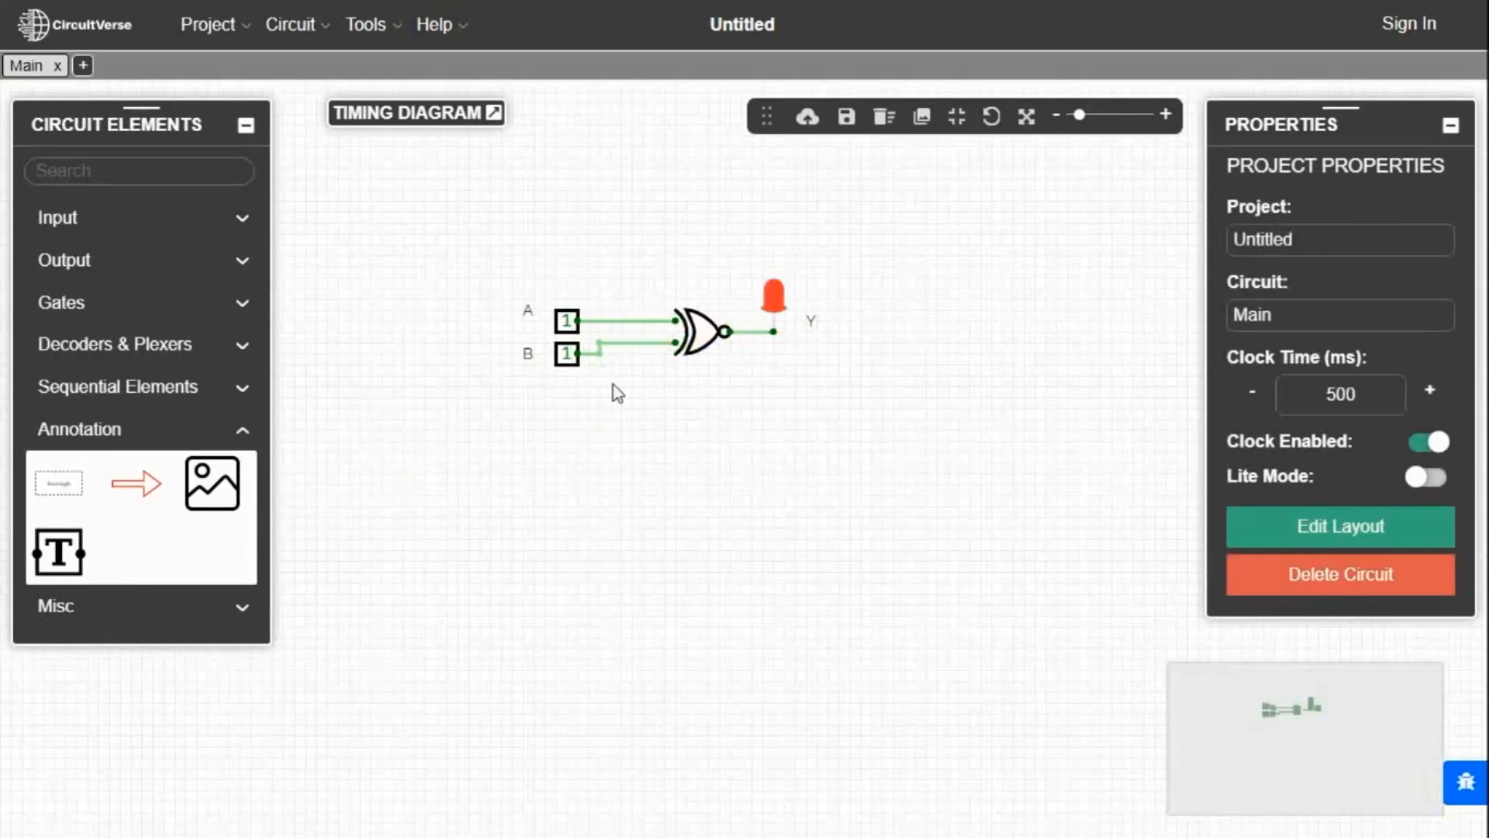
- Test the XNOR circuit with A at 0 by setting A and B to 0/0 and 0/1
click(1166, 115)
click(1166, 116)
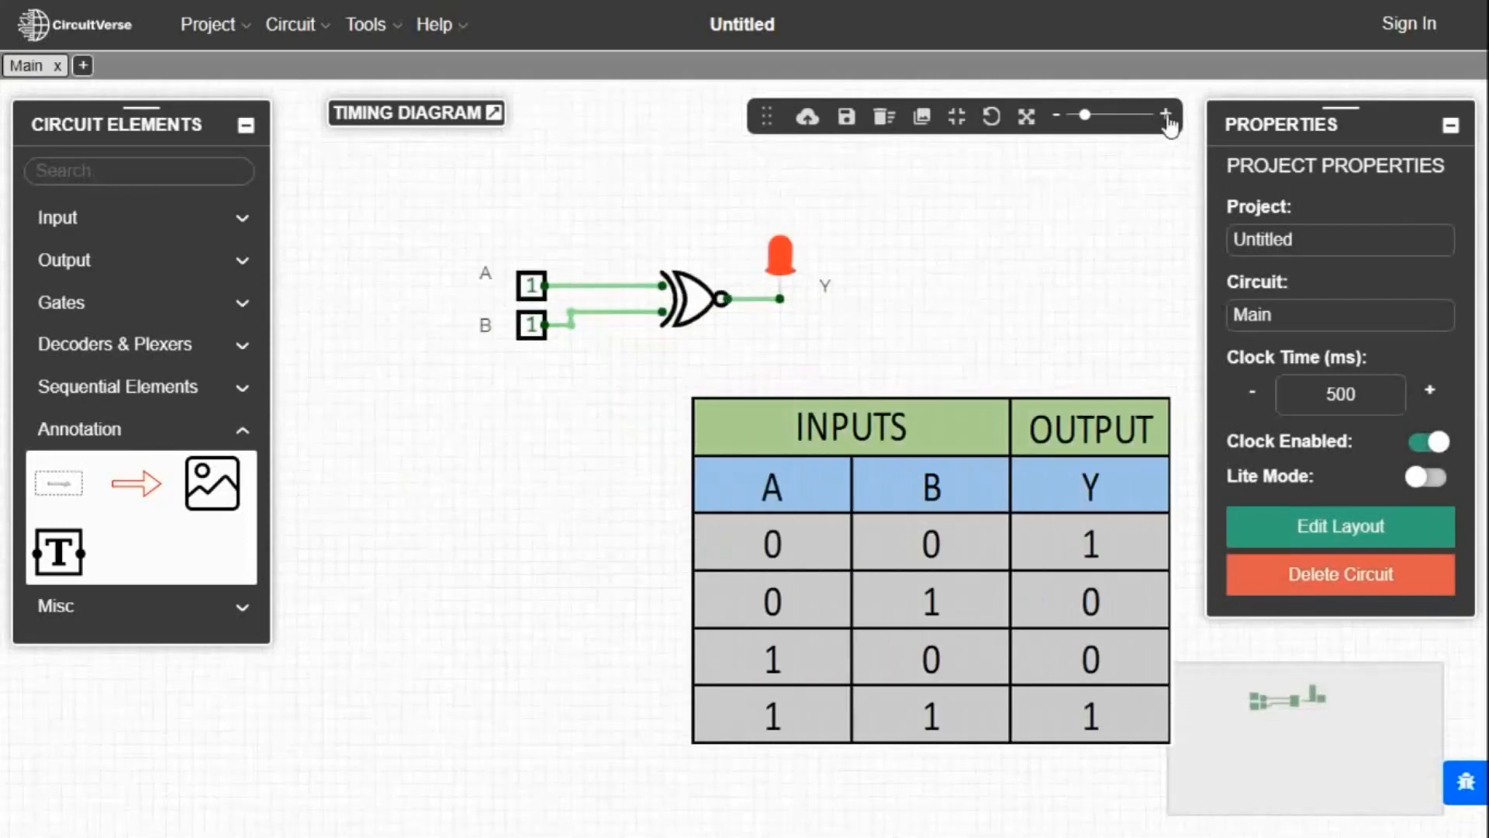
click(1166, 116)
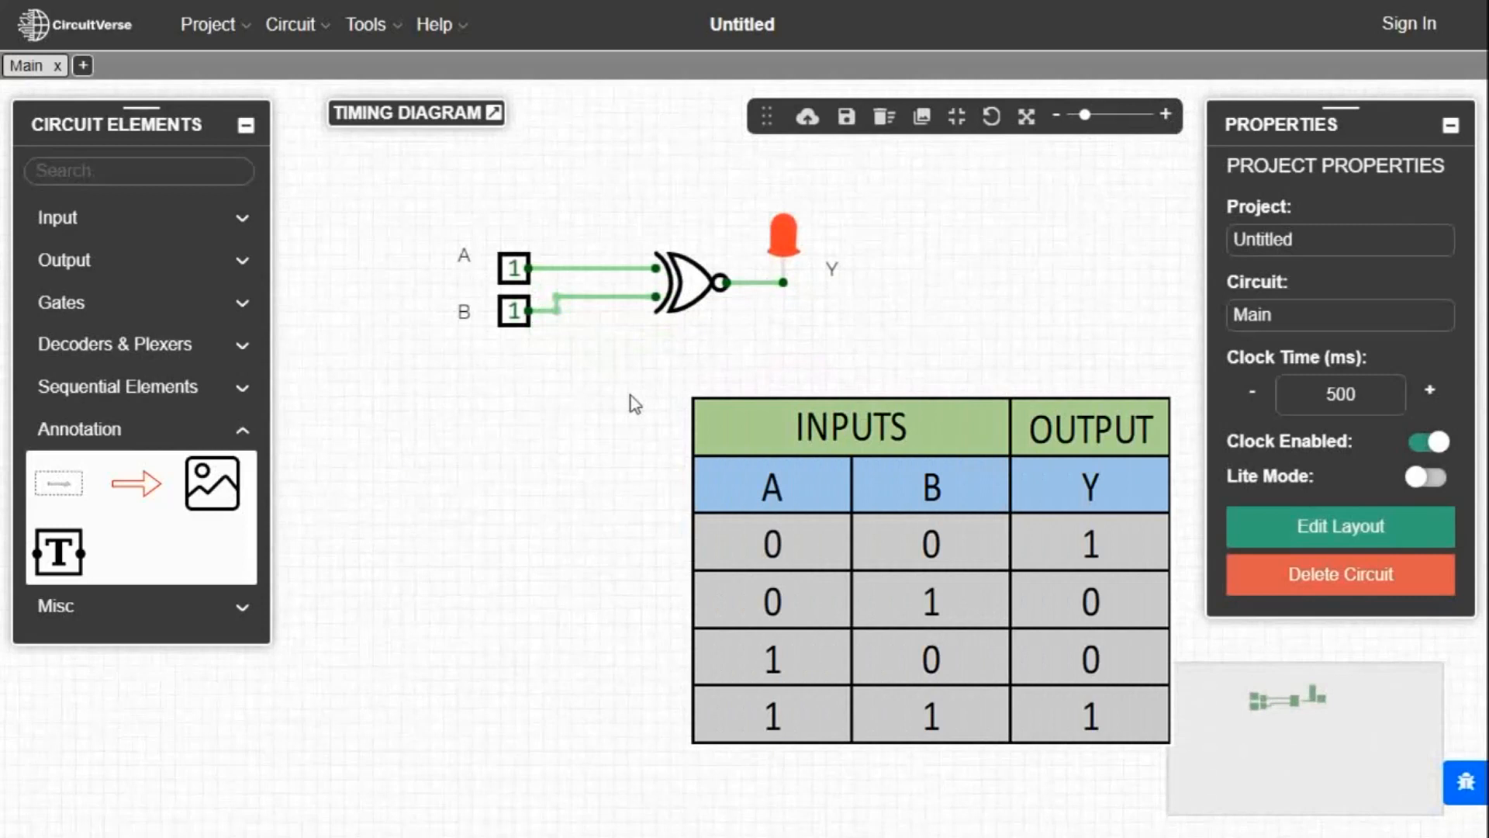
click(514, 269)
click(513, 311)
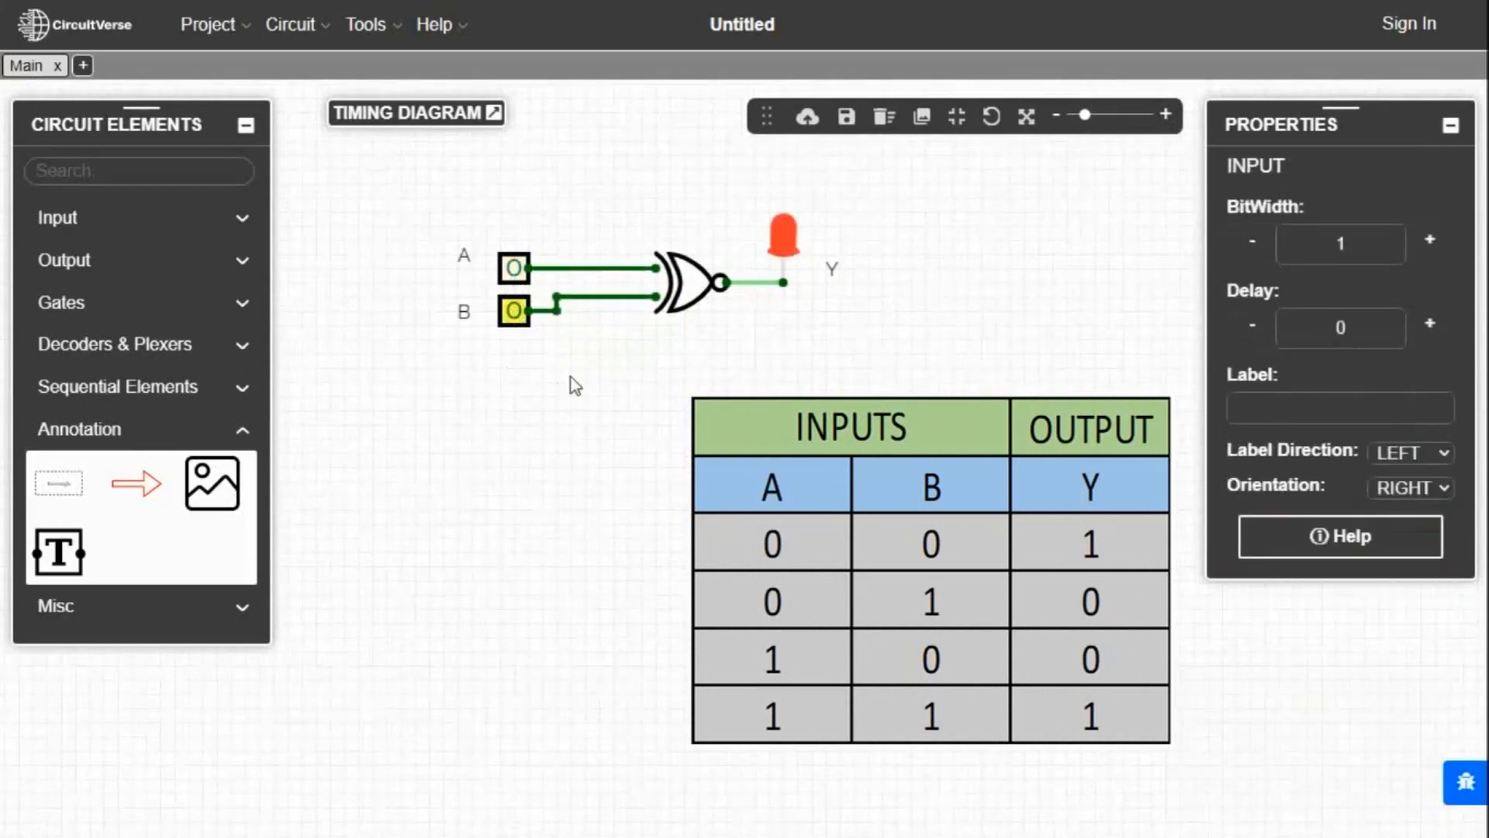
click(575, 384)
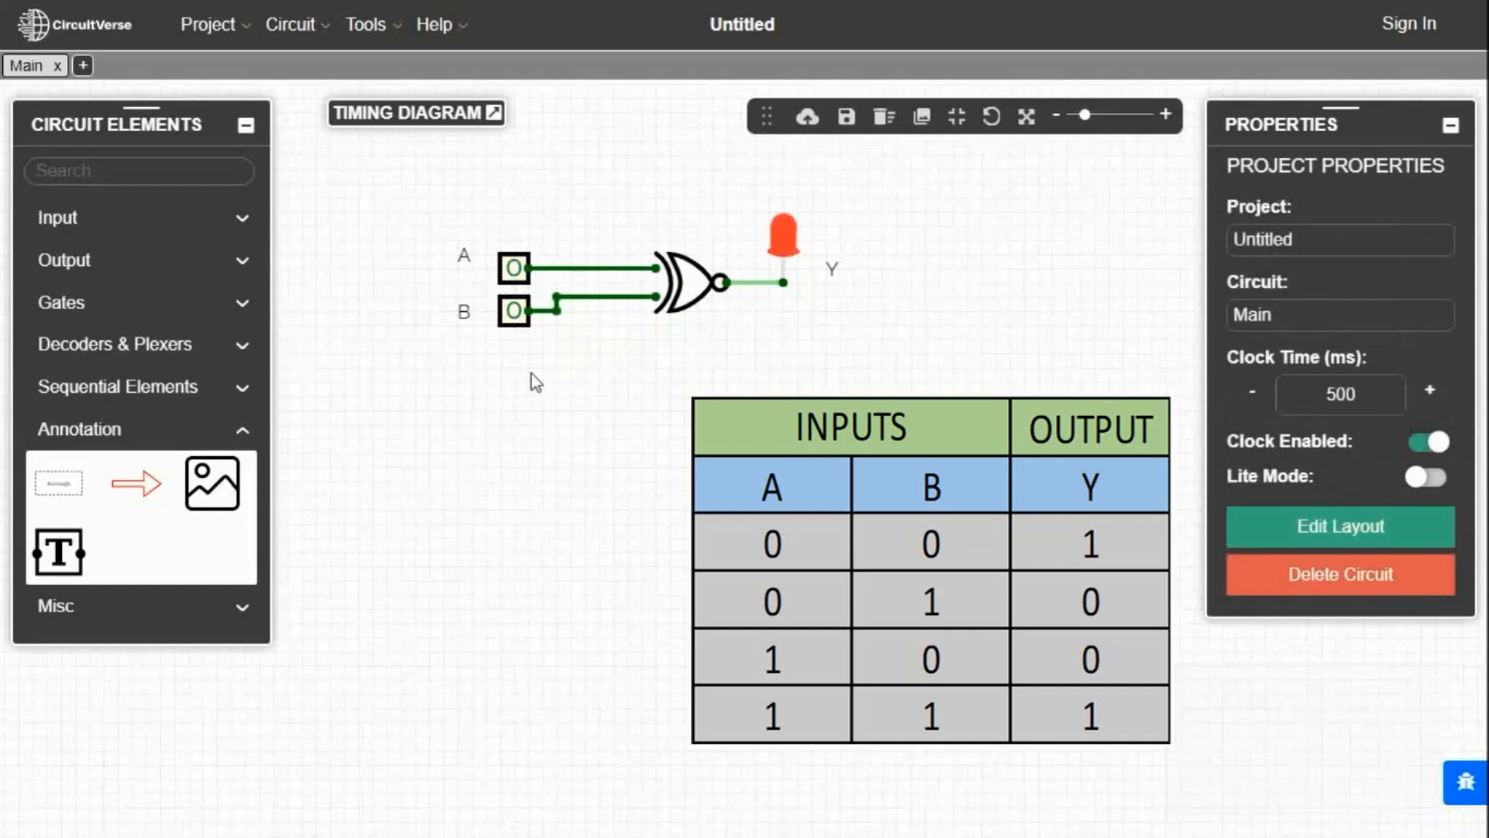
click(515, 314)
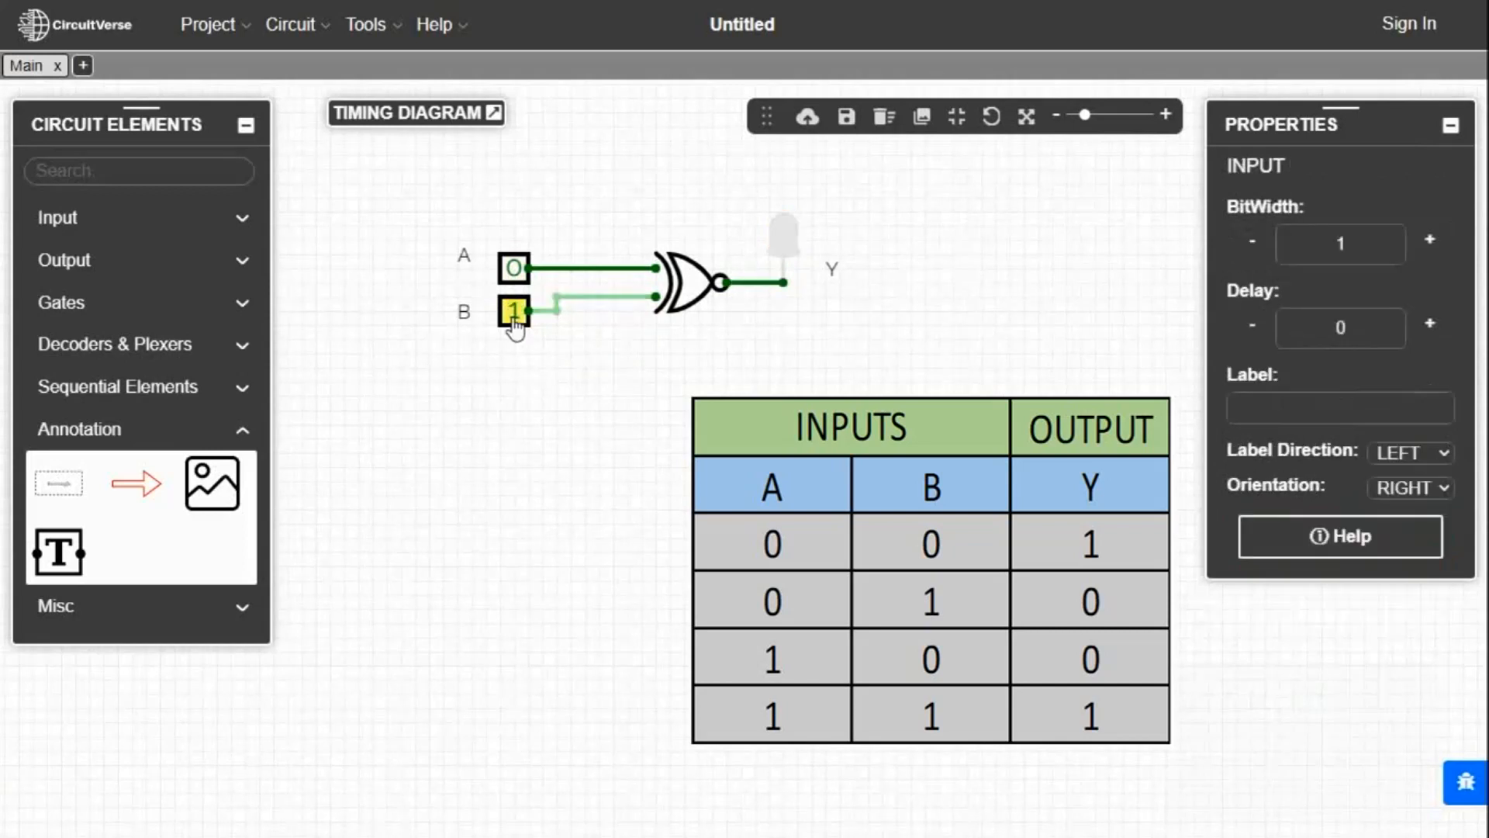
click(575, 397)
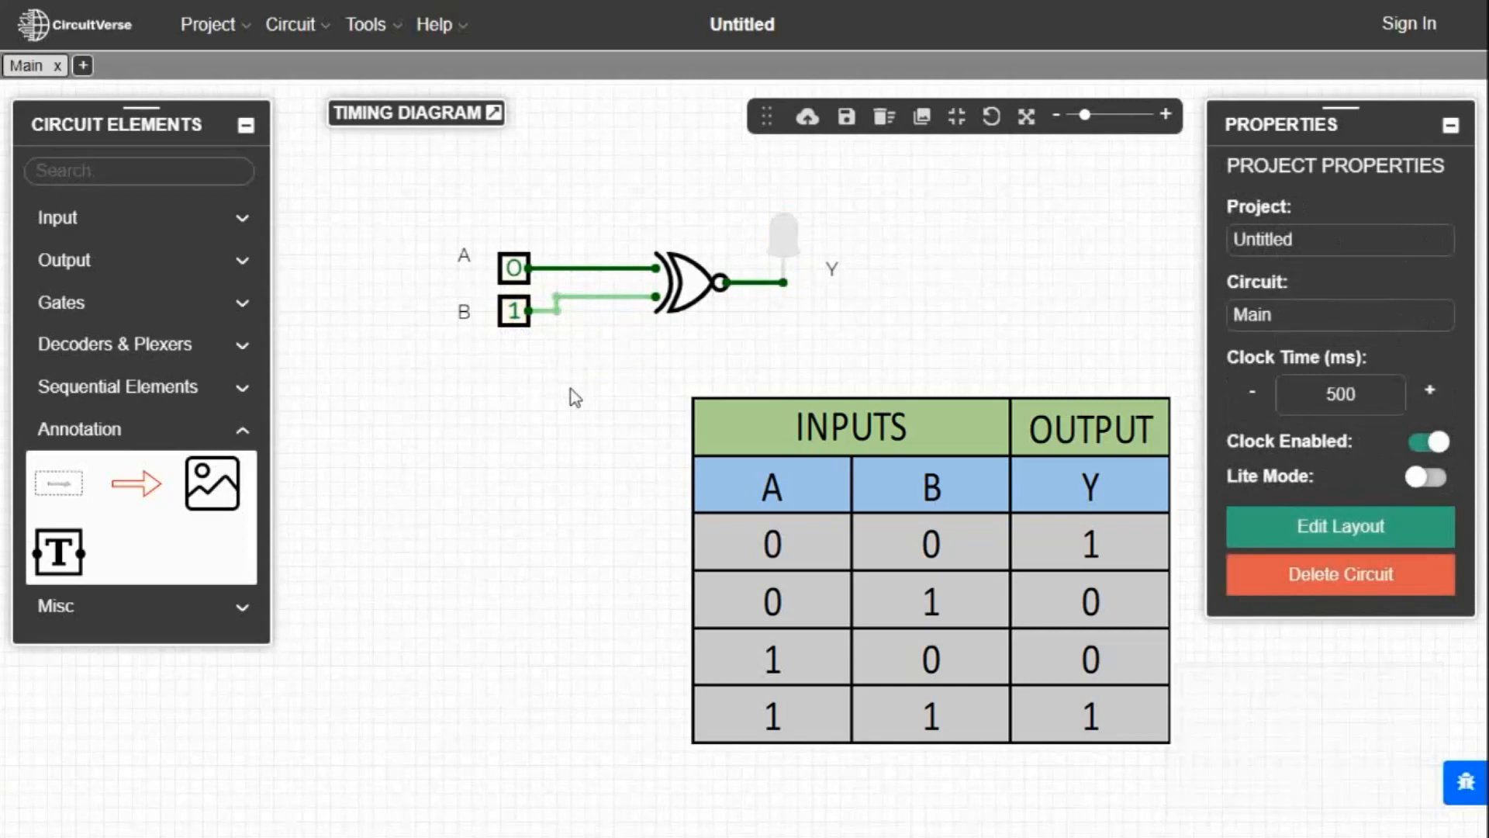
- Test the XNOR circuit with A at 1 by setting A and B to 1/0 and 1/1
click(514, 267)
click(514, 312)
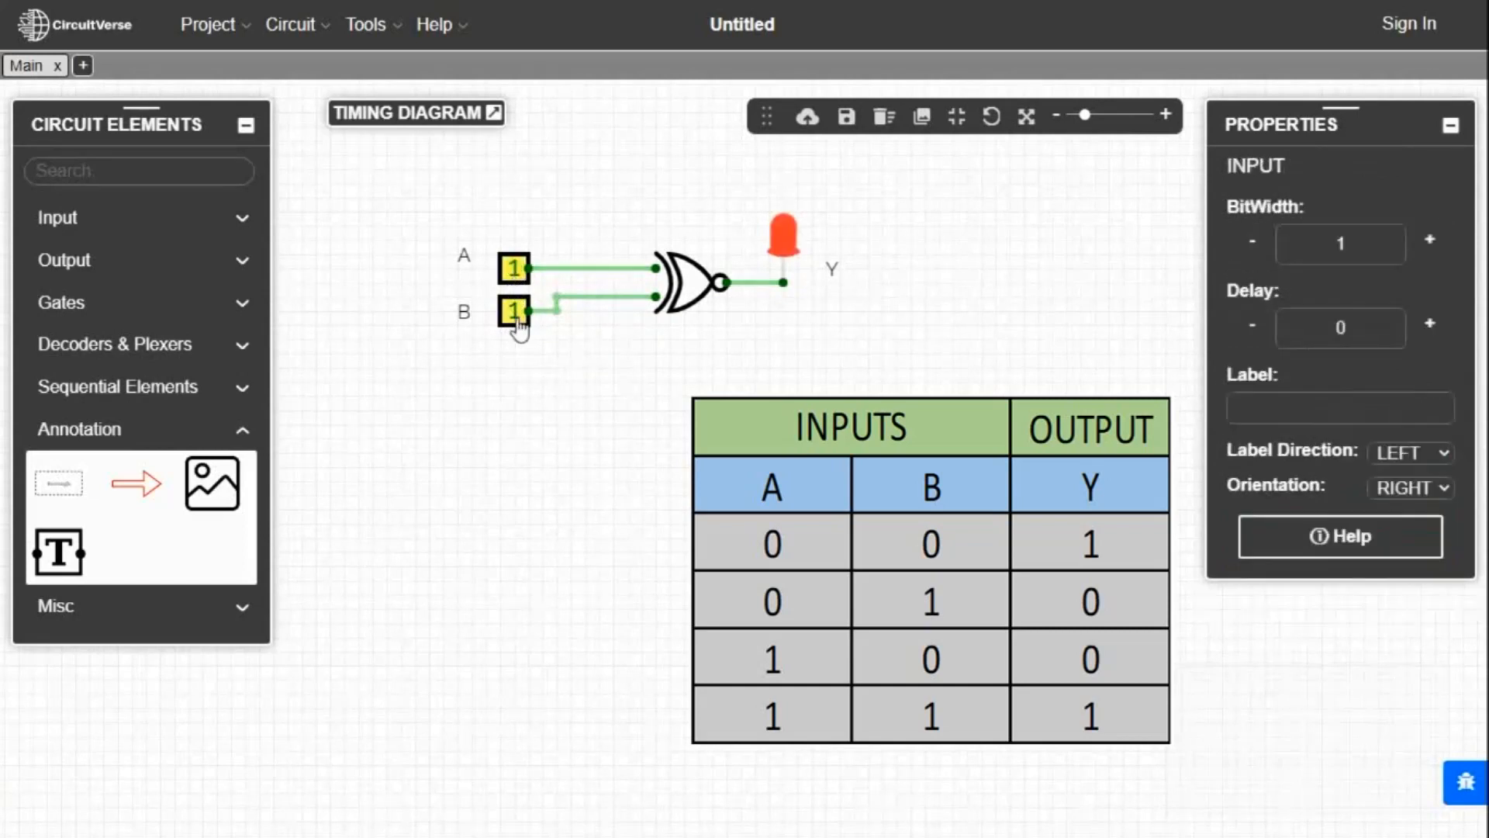
click(615, 378)
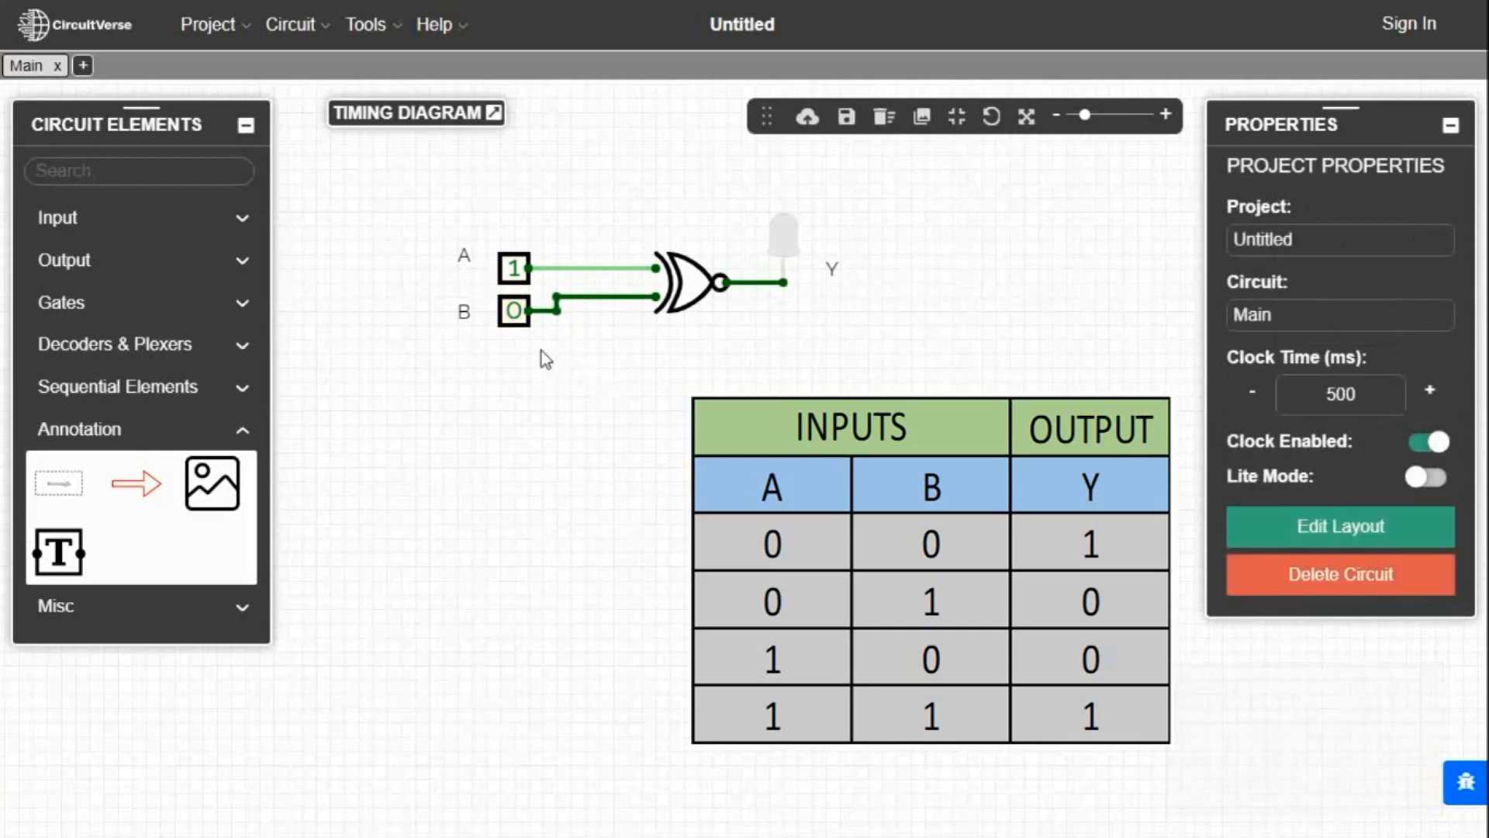
click(516, 320)
click(652, 390)
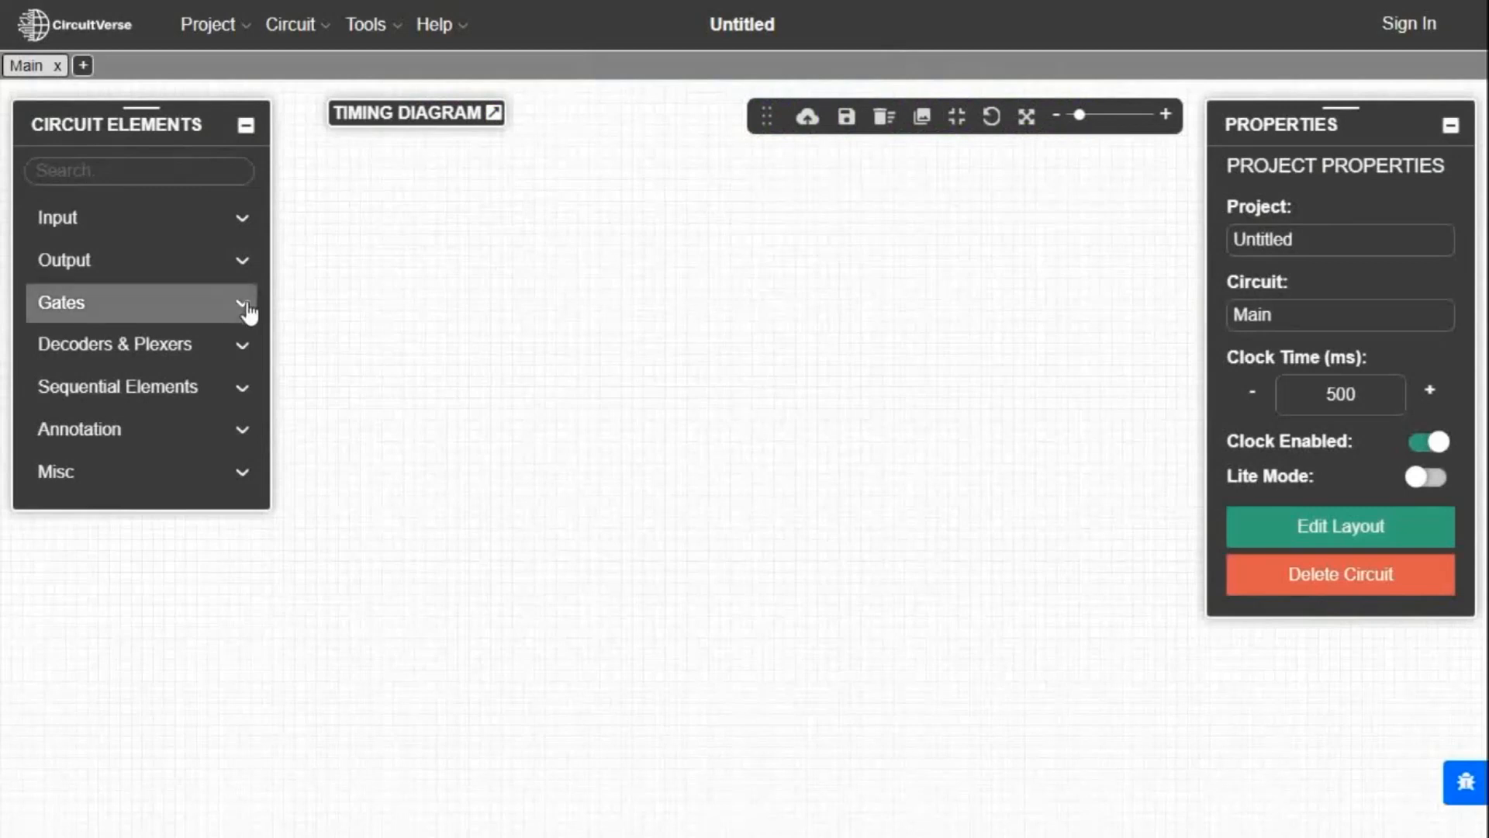
- Place four NAND gates on the empty canvas: one first-stage gate, two stacked middle gates and one final gate
click(248, 310)
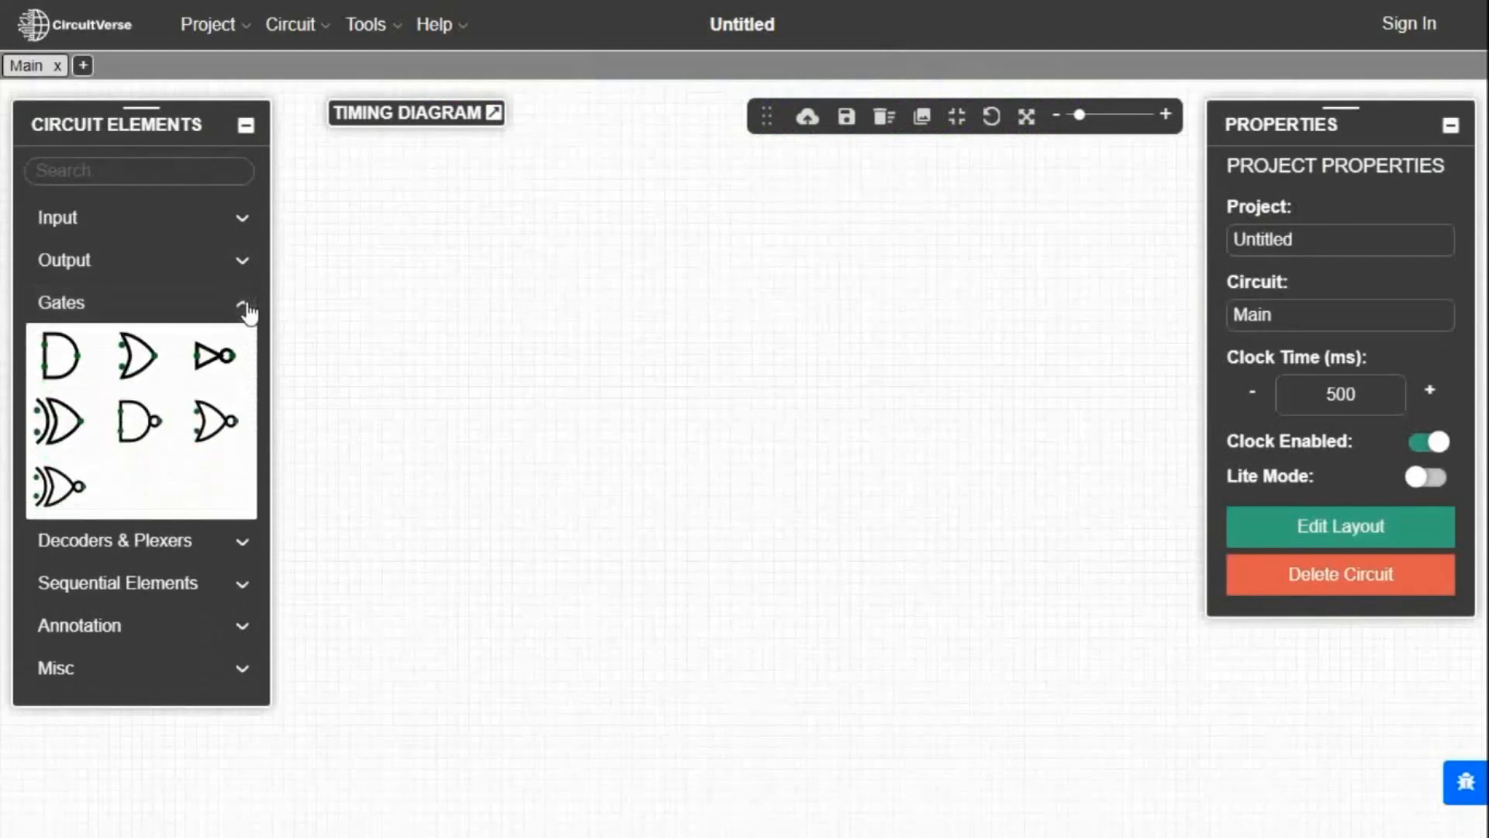
click(130, 427)
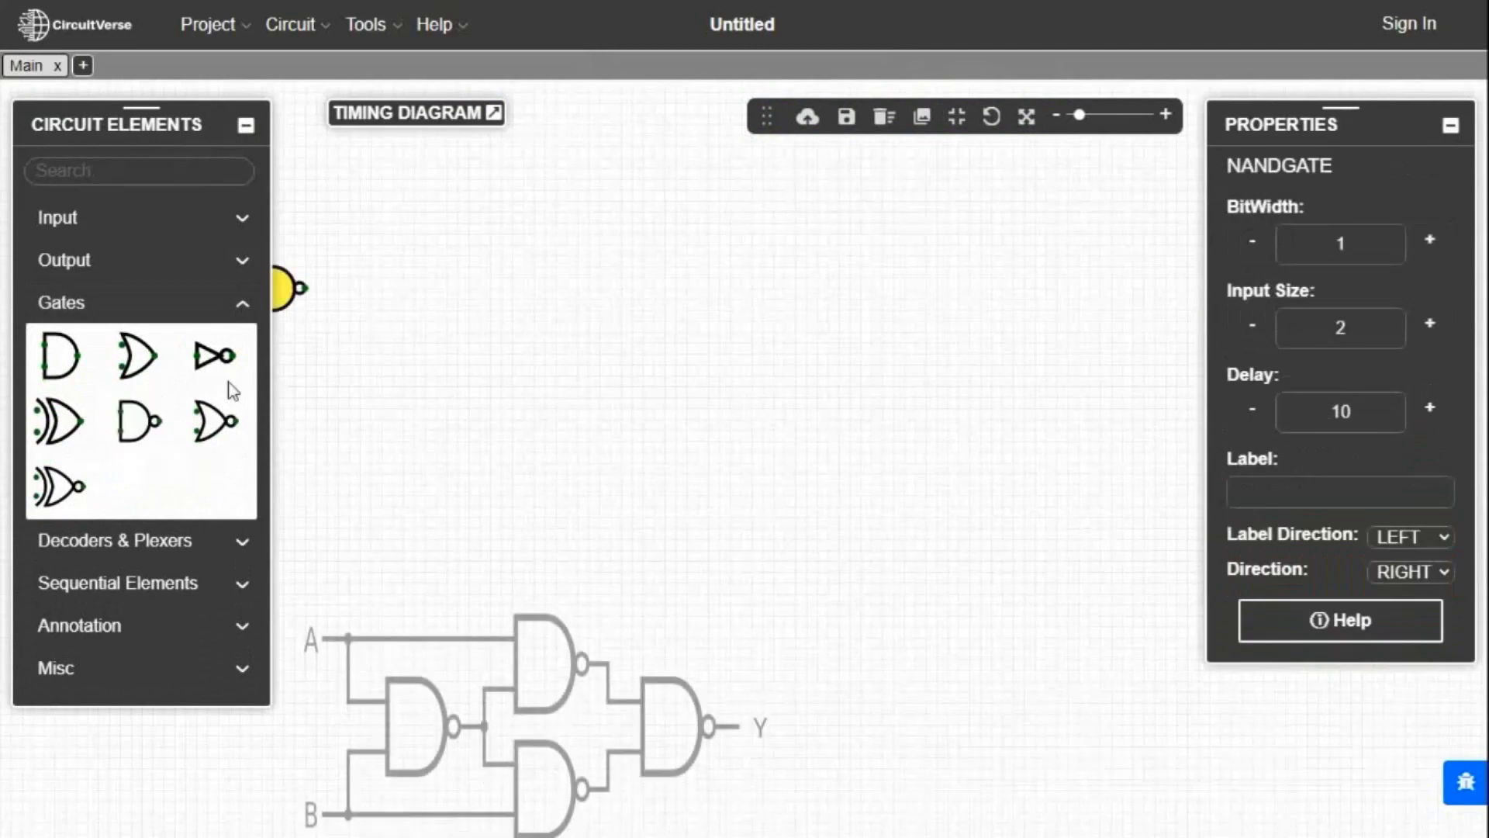
click(543, 330)
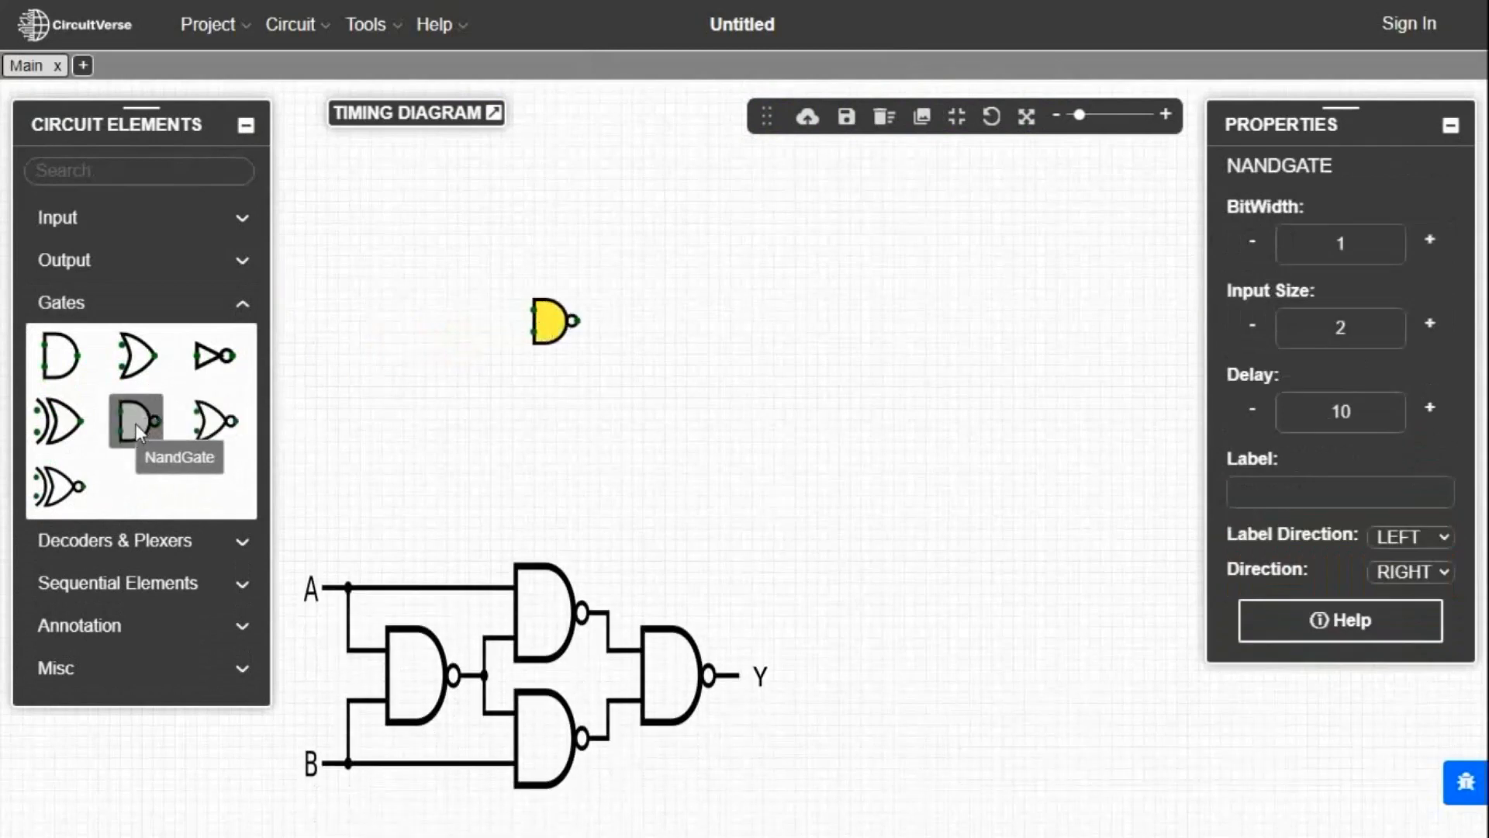
click(138, 421)
click(654, 255)
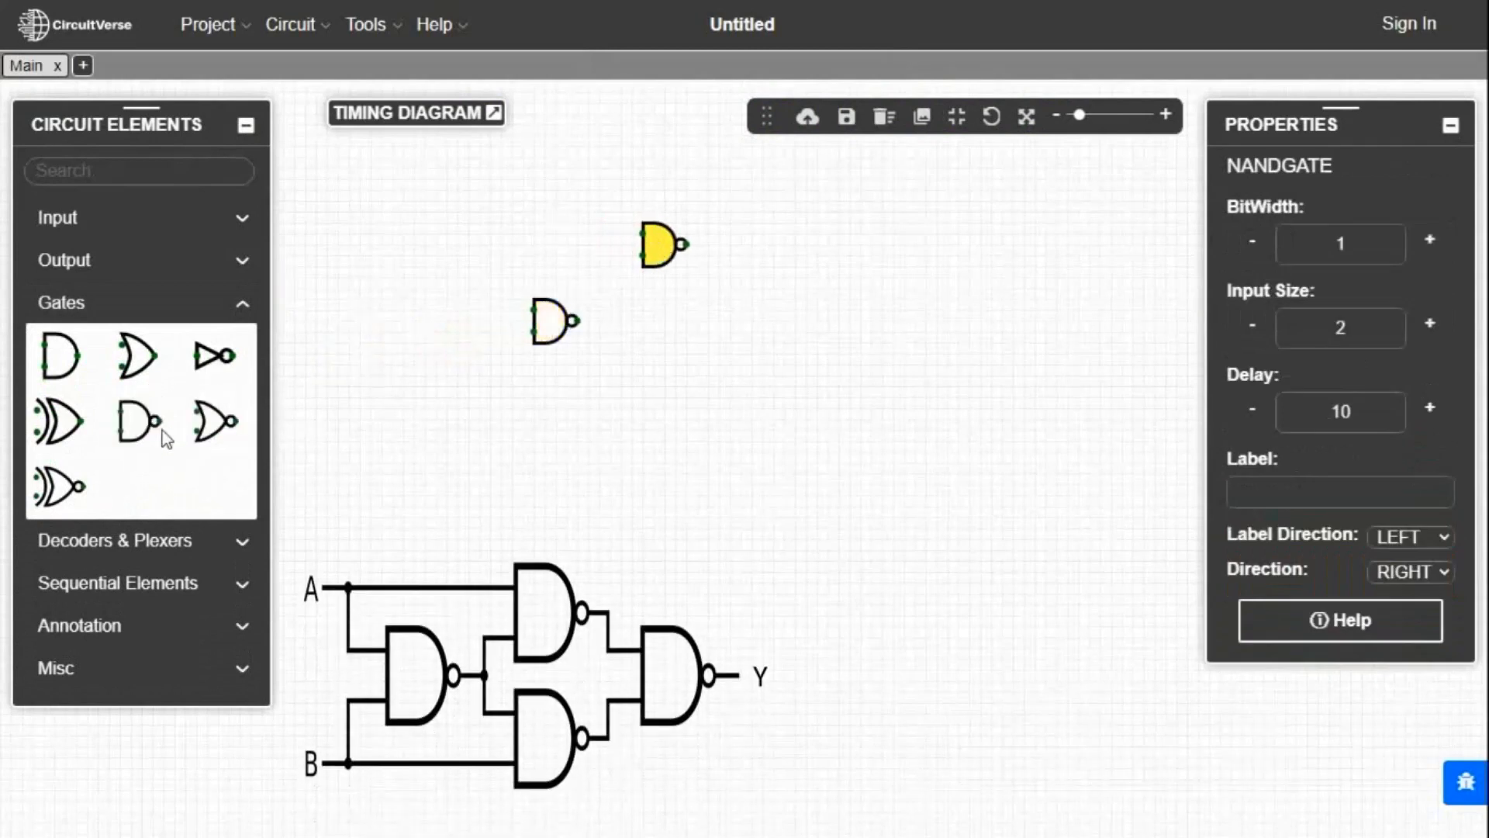
click(138, 423)
click(667, 365)
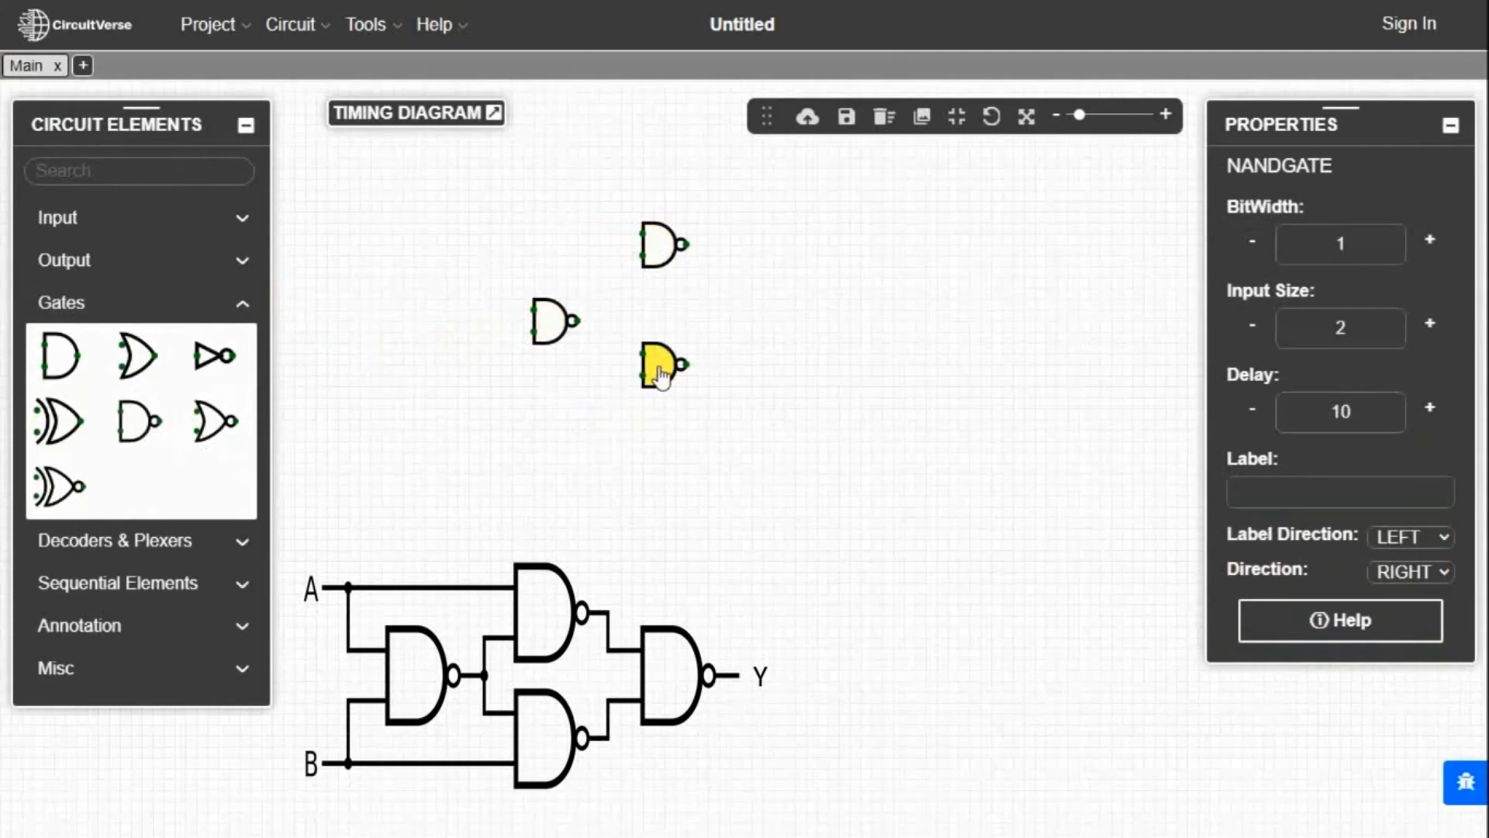
click(139, 423)
click(773, 316)
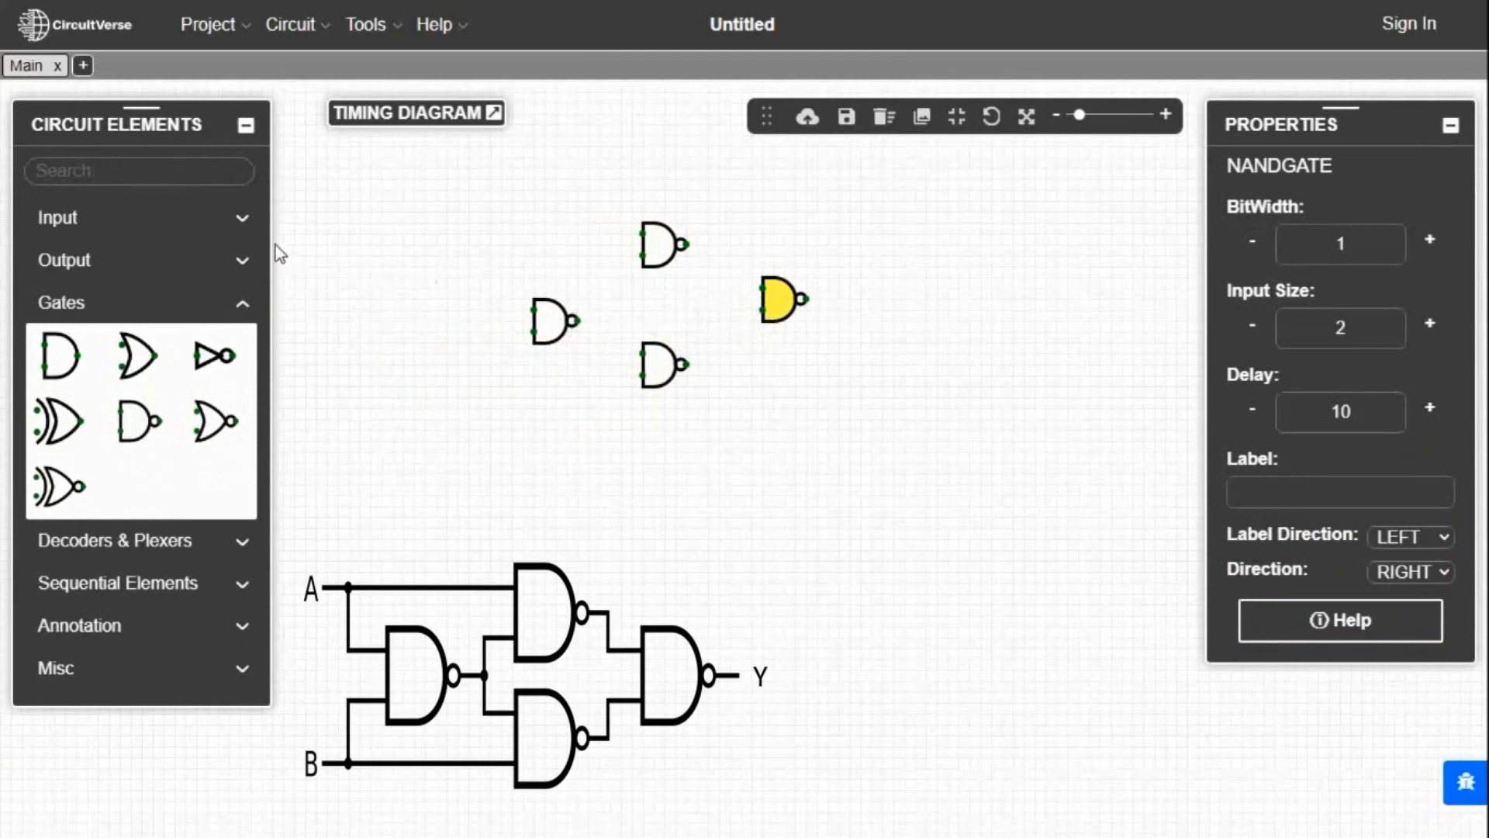
- Add two inputs, one above the other, ahead of the NAND gates and a digital LED after the final gate
click(247, 225)
drag(62, 278, 436, 245)
drag(74, 273, 437, 388)
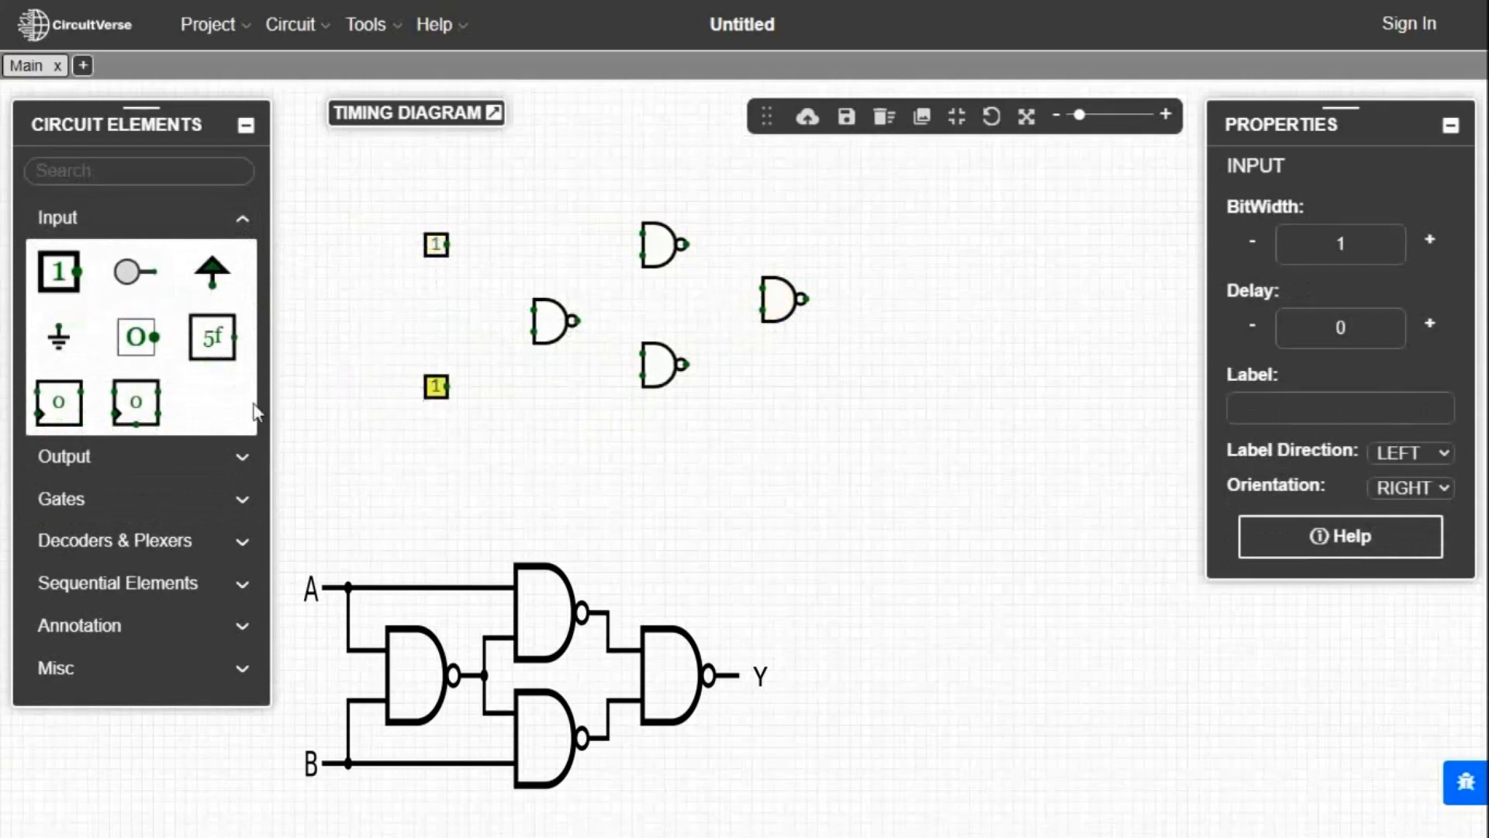
click(207, 459)
drag(215, 317, 859, 266)
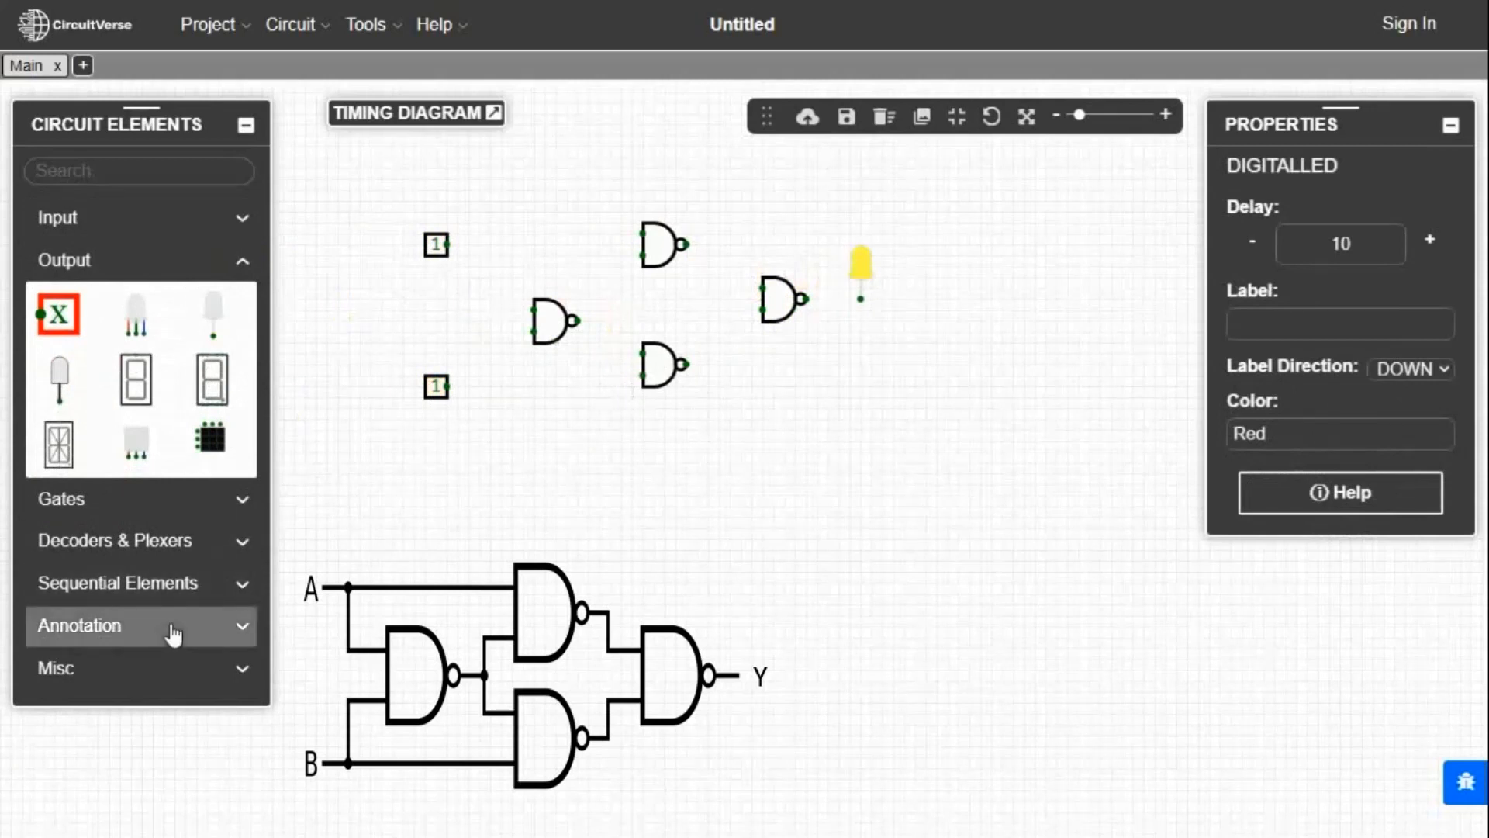
- Label the upper input A, the lower input B and the LED Y with text annotations
click(171, 627)
drag(54, 552, 388, 268)
click(393, 247)
text(A)
drag(53, 569, 384, 371)
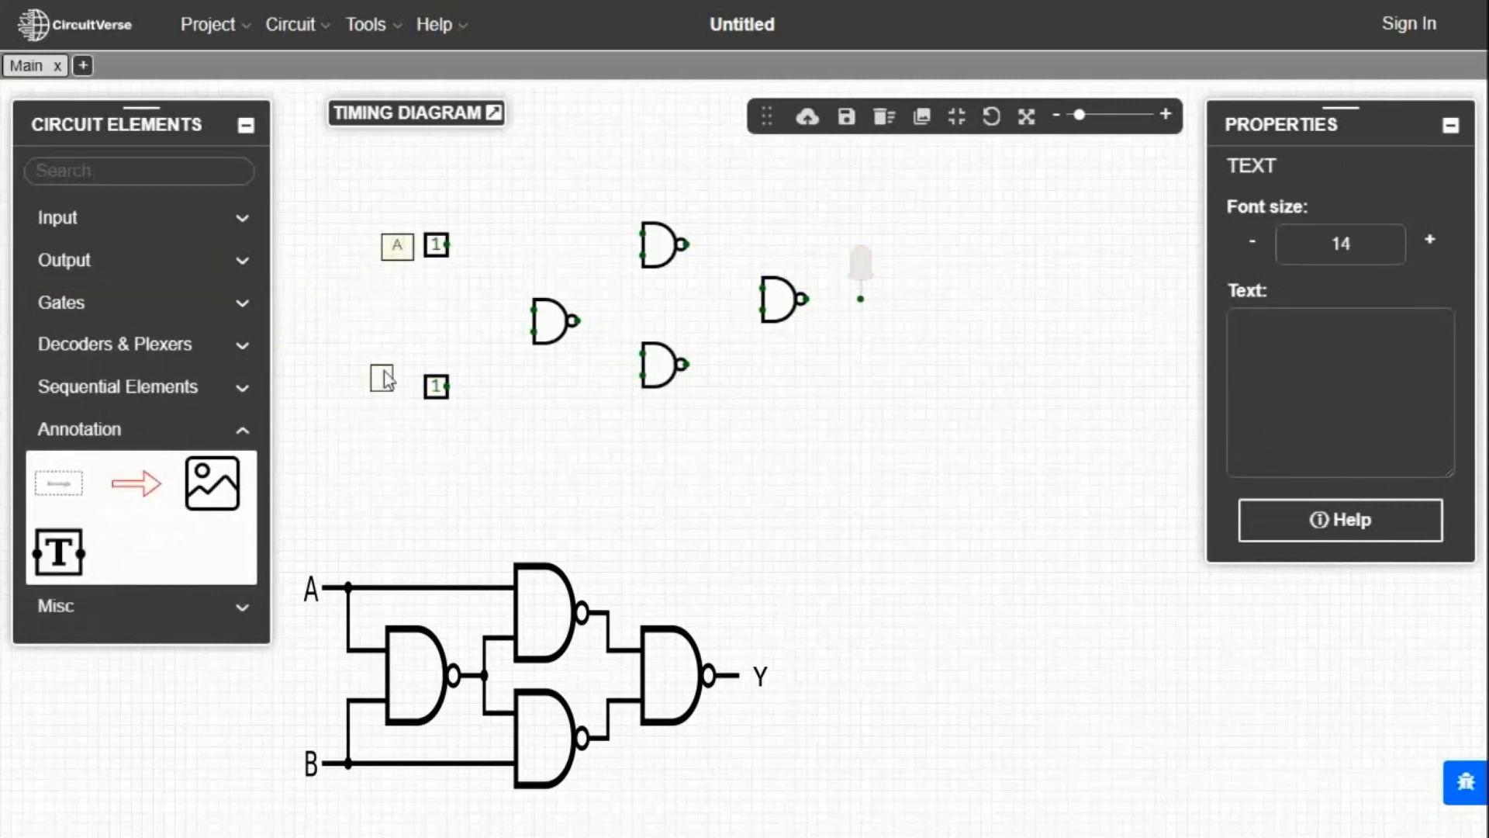
click(392, 378)
text(B)
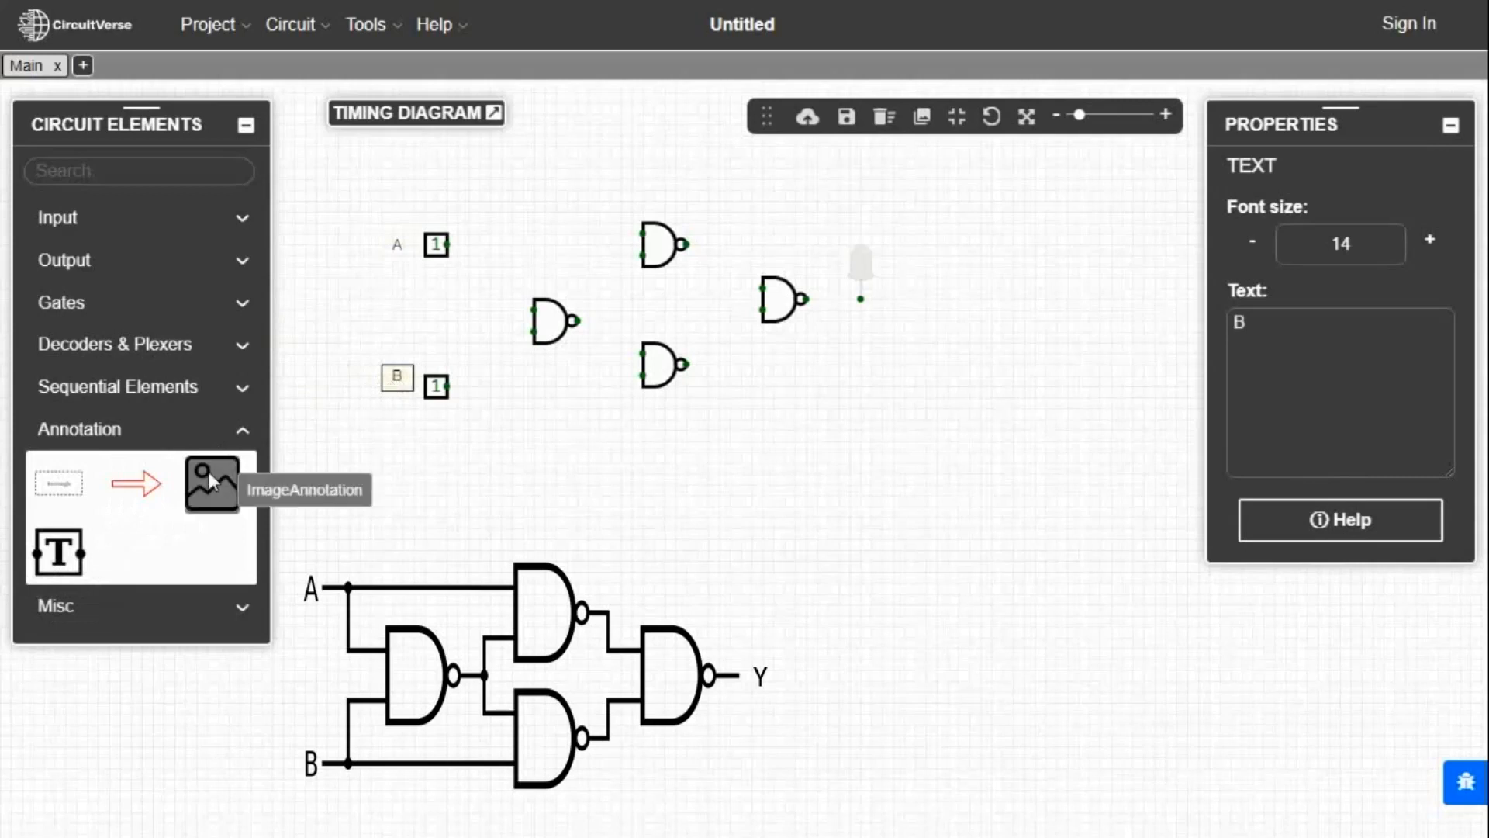
drag(58, 552, 893, 293)
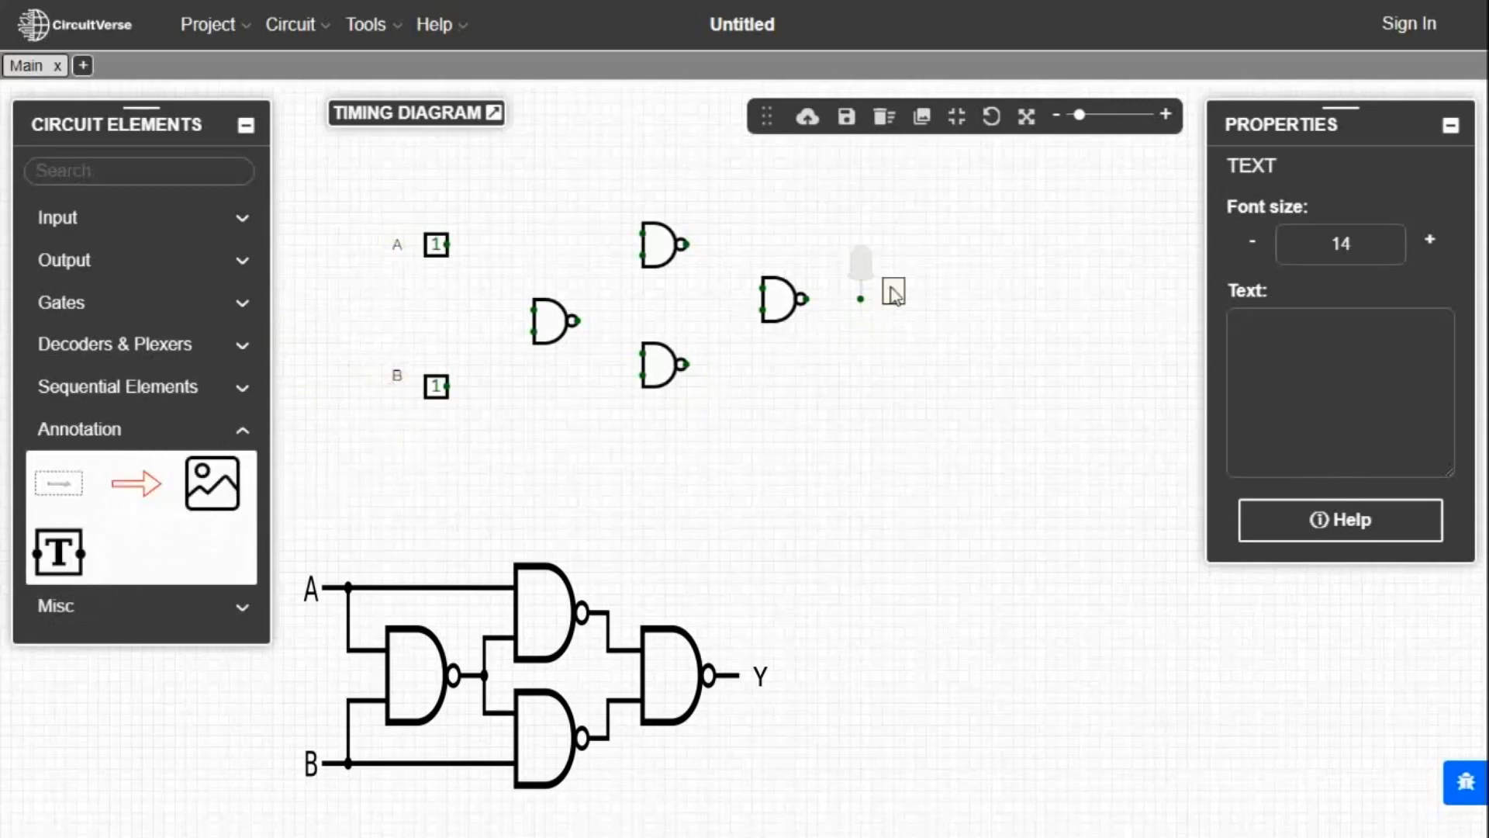
text(Y)
- Wire input A to the upper middle NAND gate and the first NAND gate, and input B to the first gate
drag(451, 246, 642, 234)
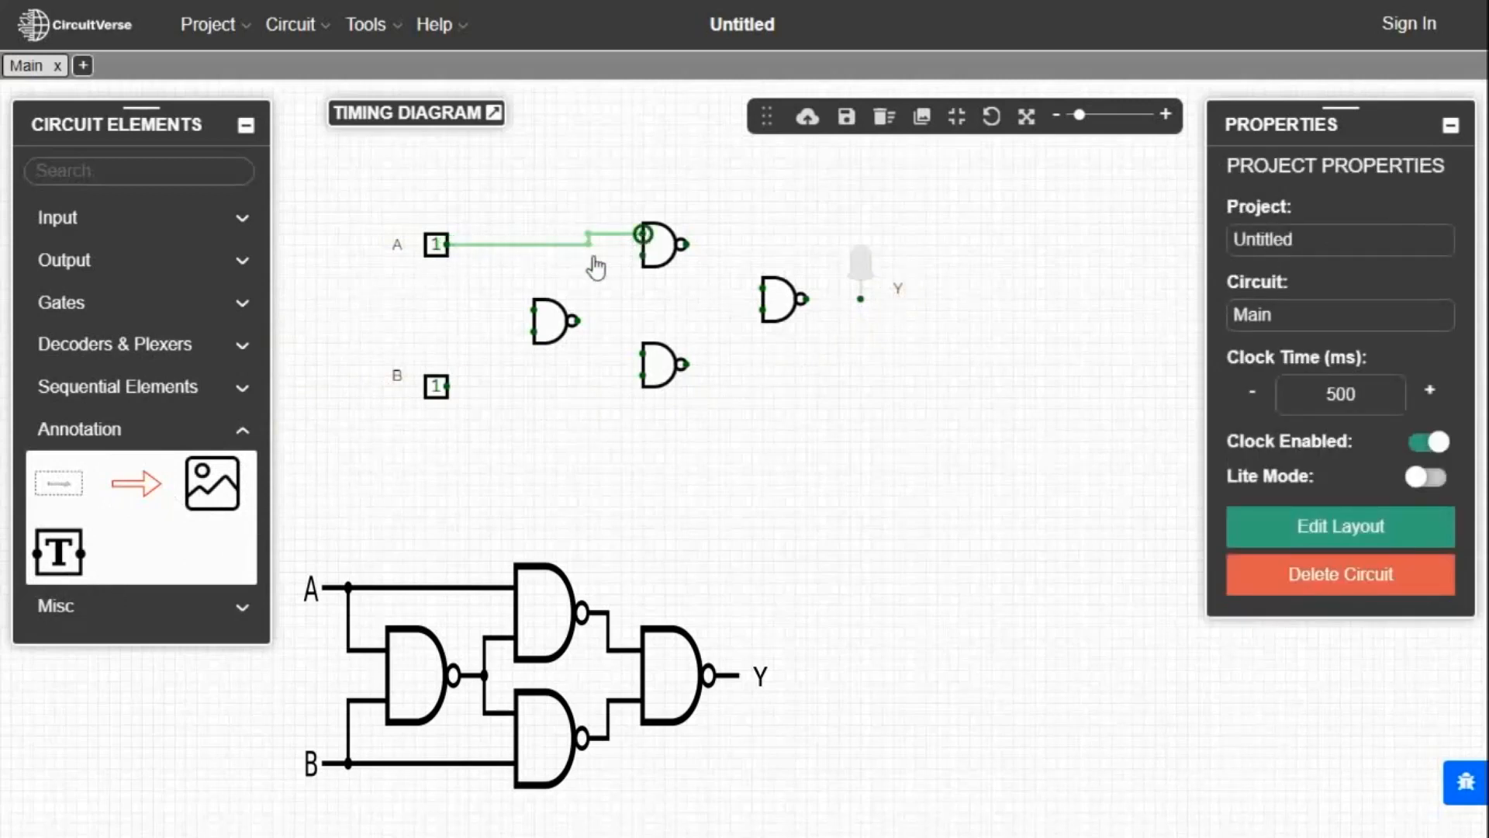
drag(533, 310, 501, 245)
drag(533, 332, 448, 386)
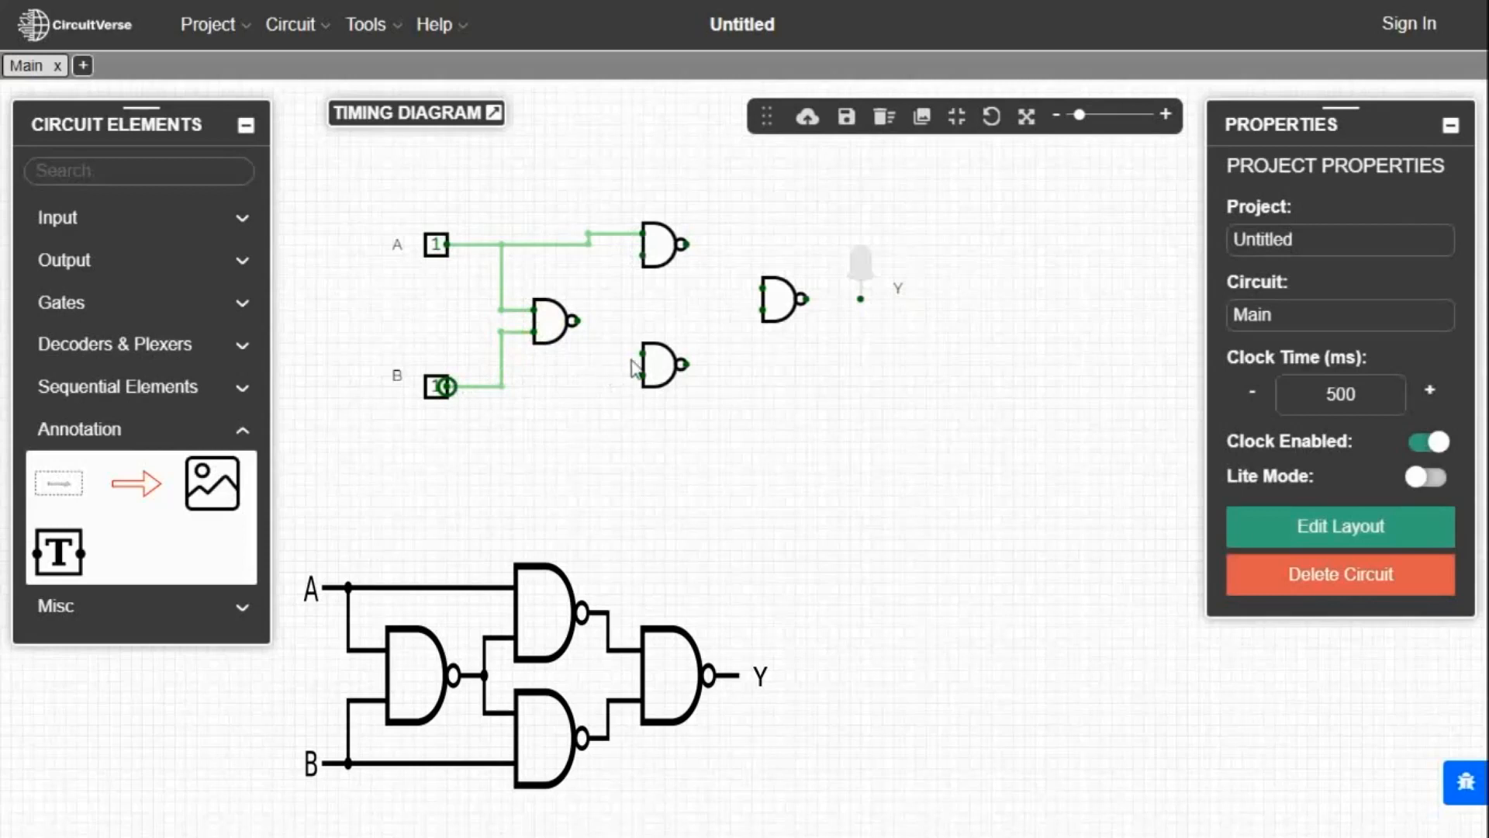
- Connect the first NAND gate's output to both middle gates and input B to the lower middle gate
drag(641, 353, 642, 257)
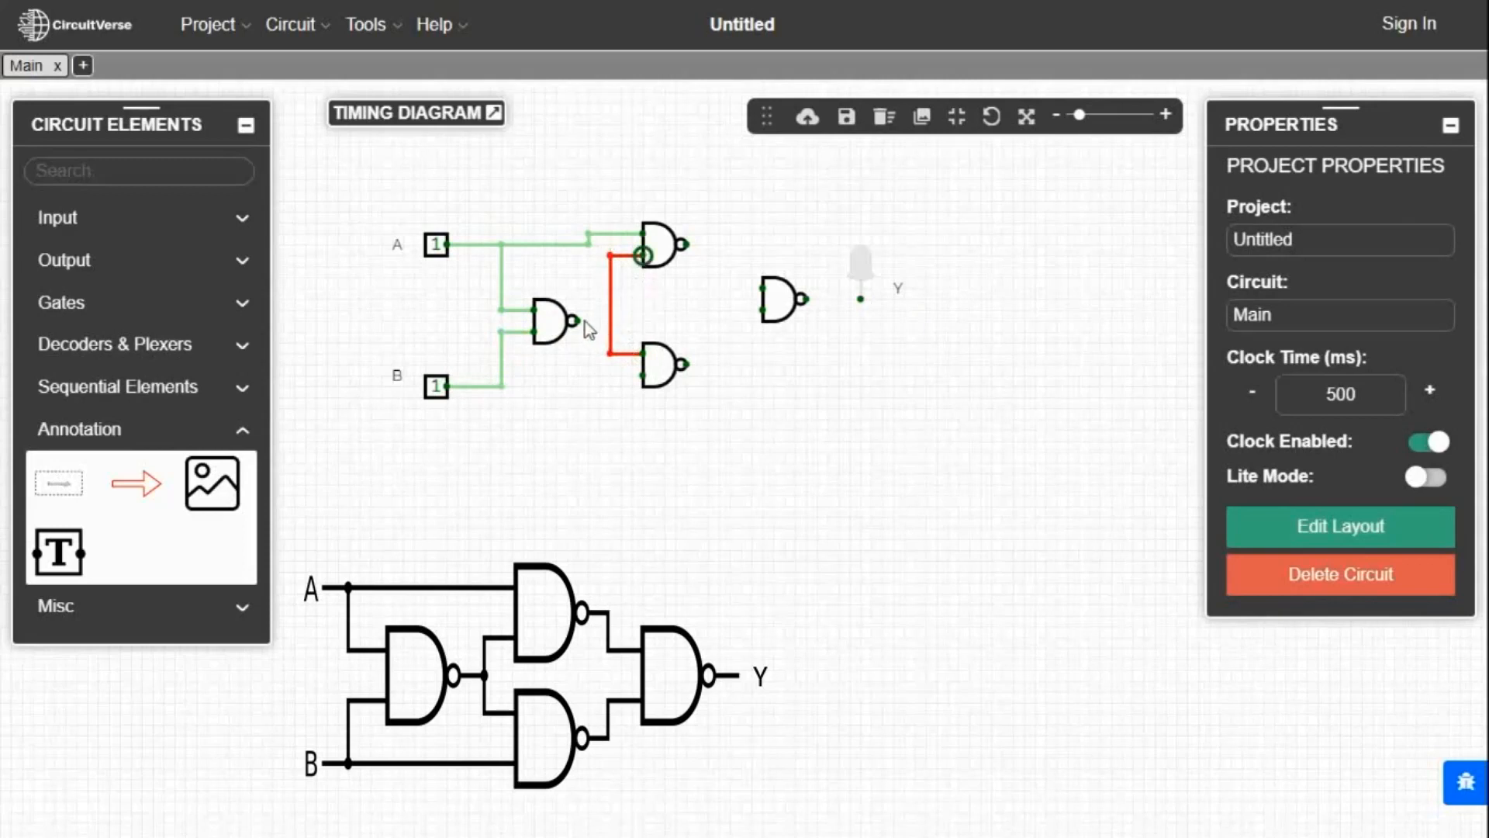
drag(594, 321, 610, 321)
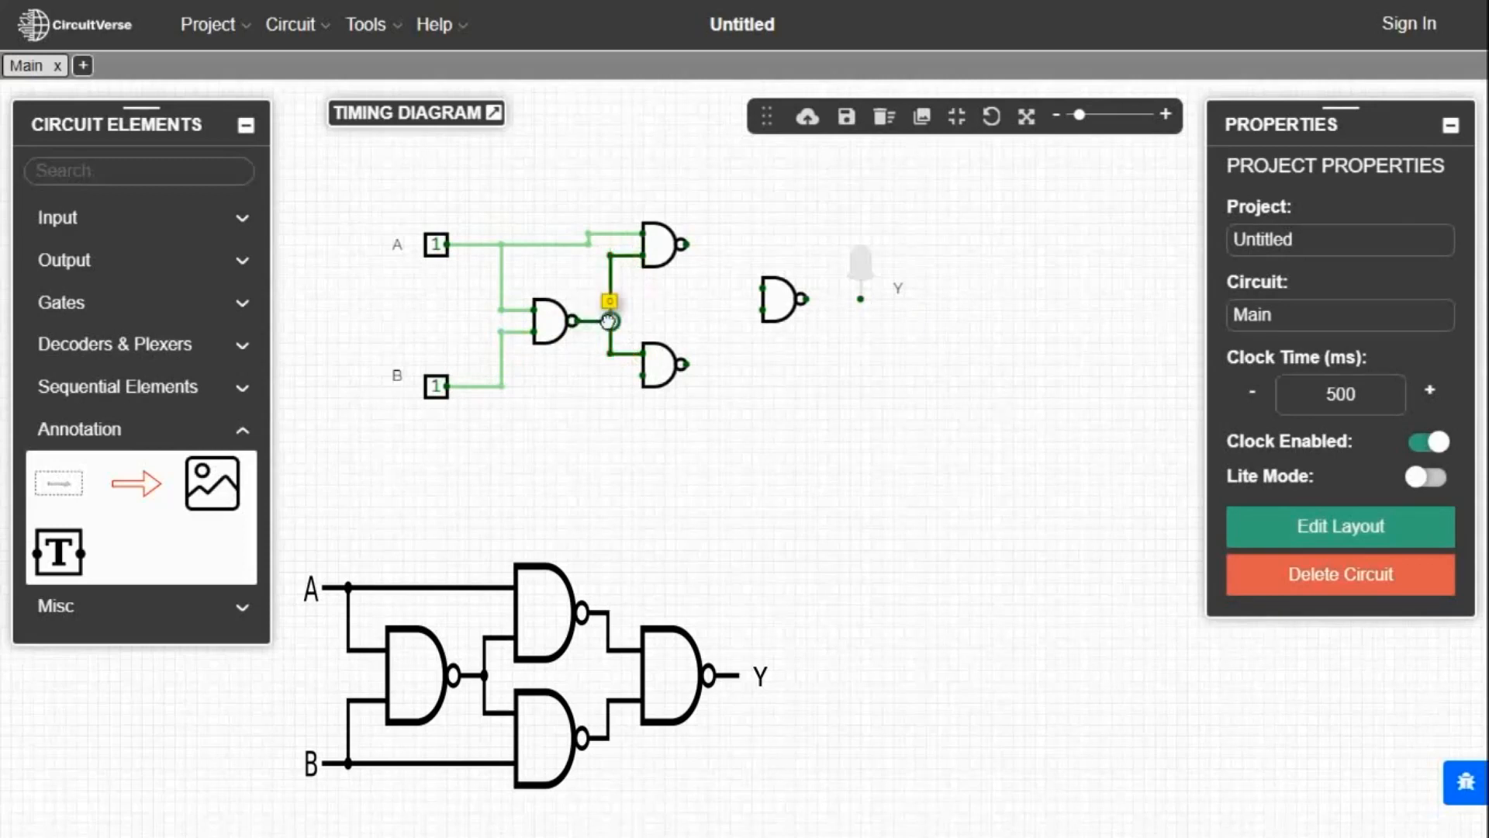
drag(642, 388, 508, 390)
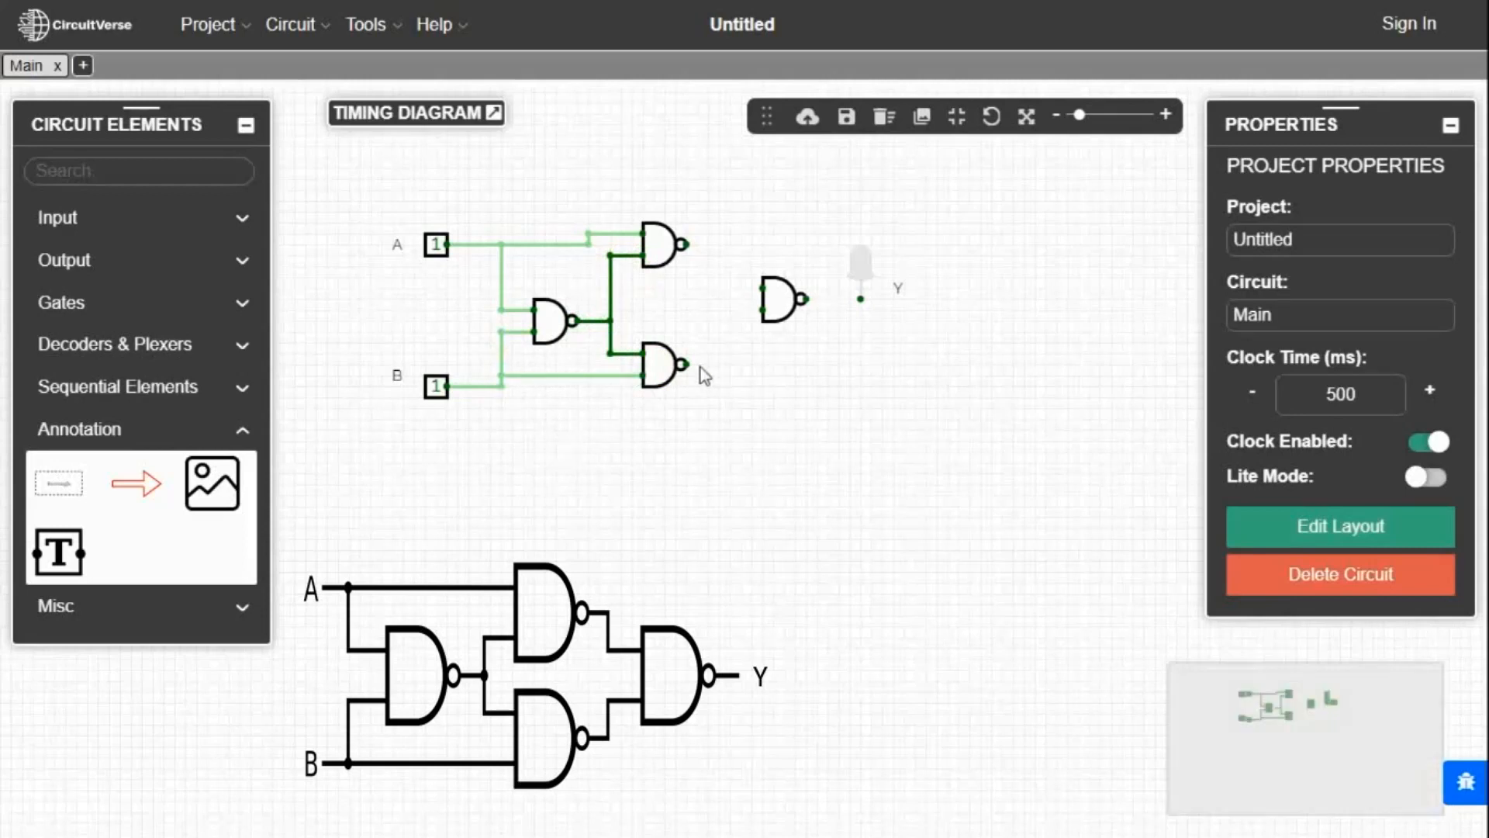
- Wire both middle NAND gates' outputs to the final NAND gate and its output to the LED
drag(714, 362, 715, 236)
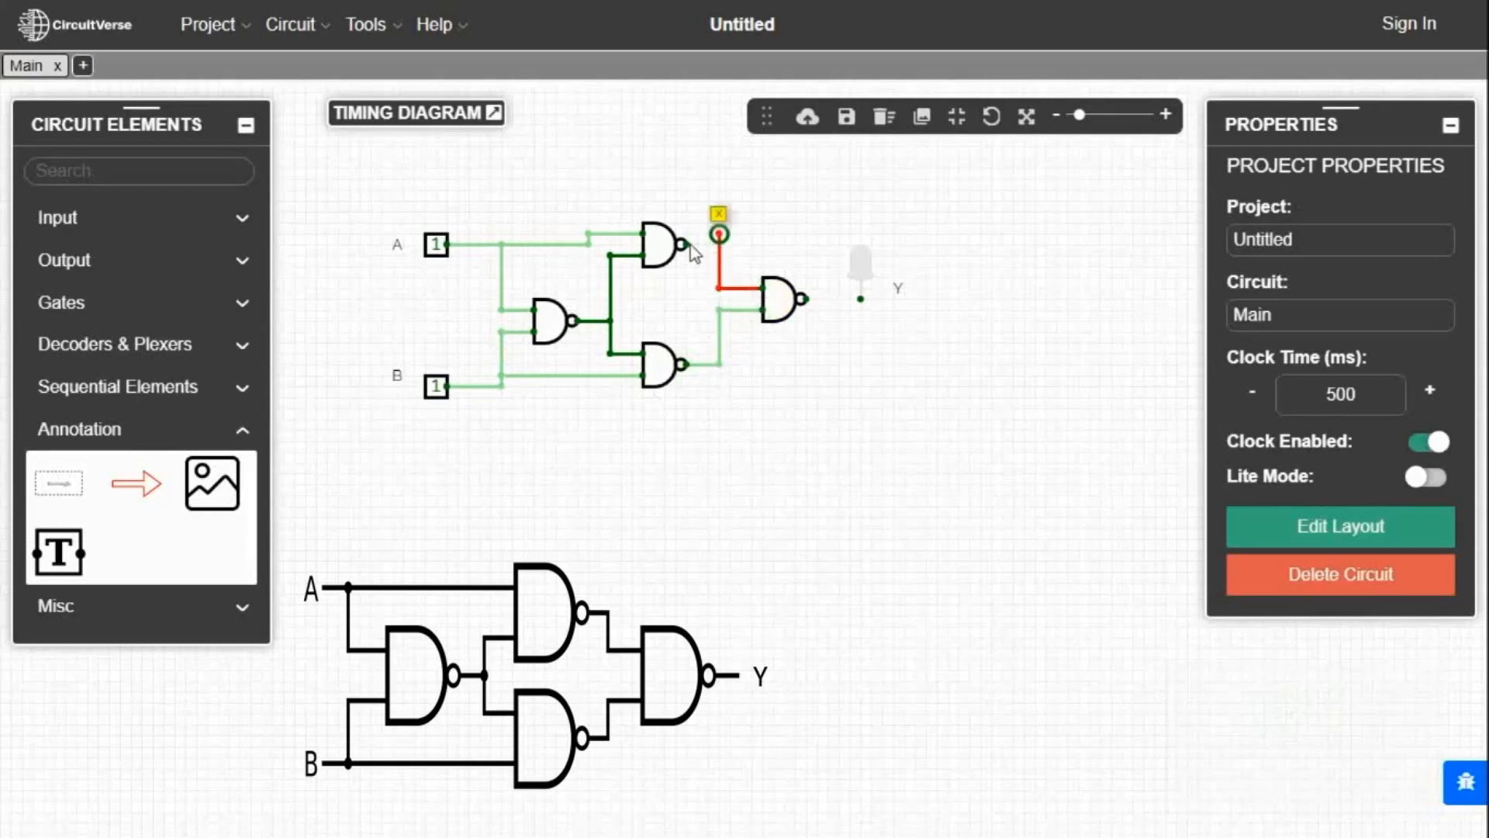
drag(685, 244, 720, 234)
click(719, 239)
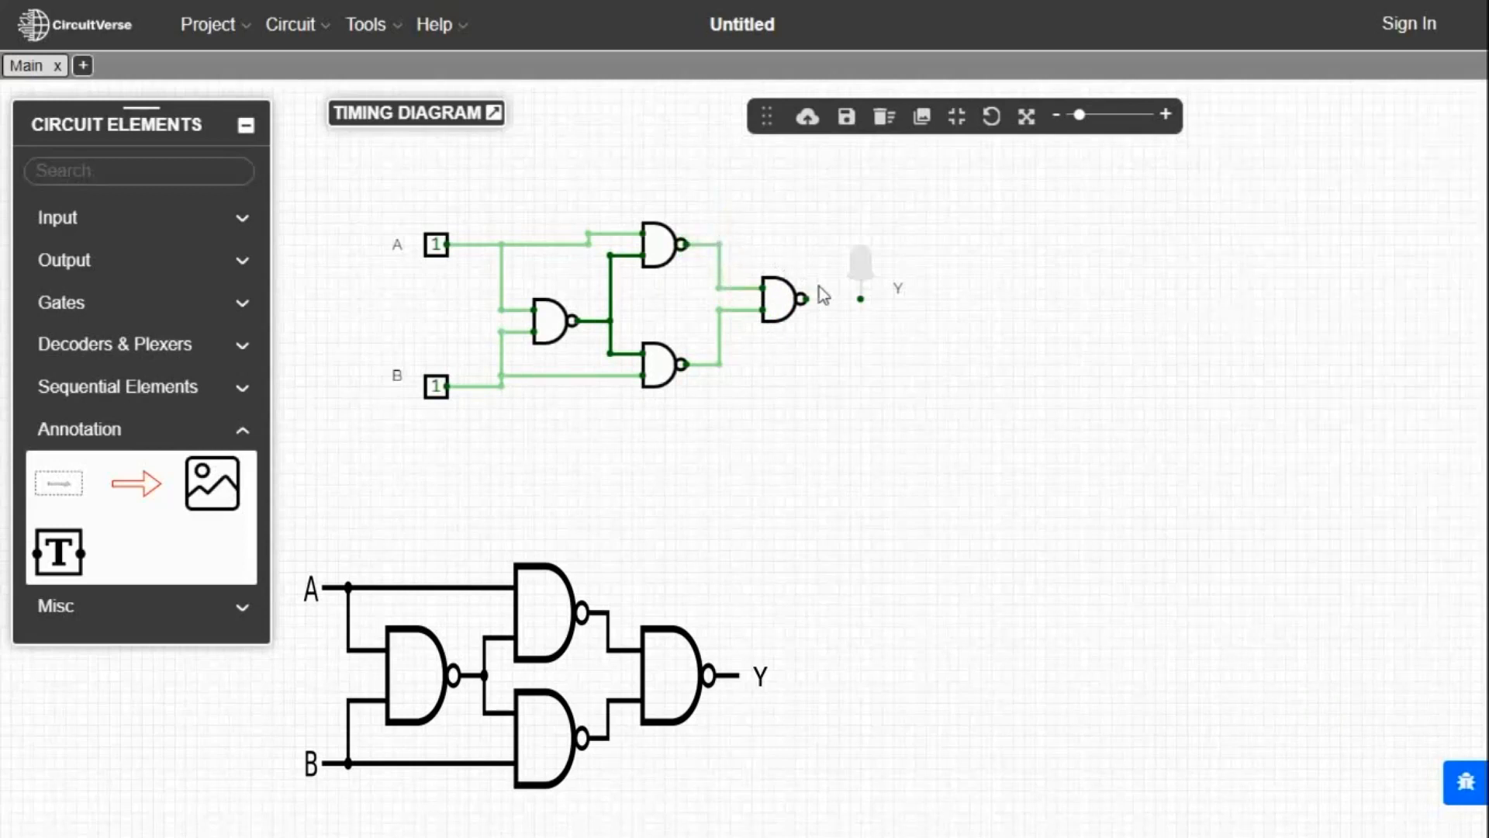
drag(807, 299, 861, 300)
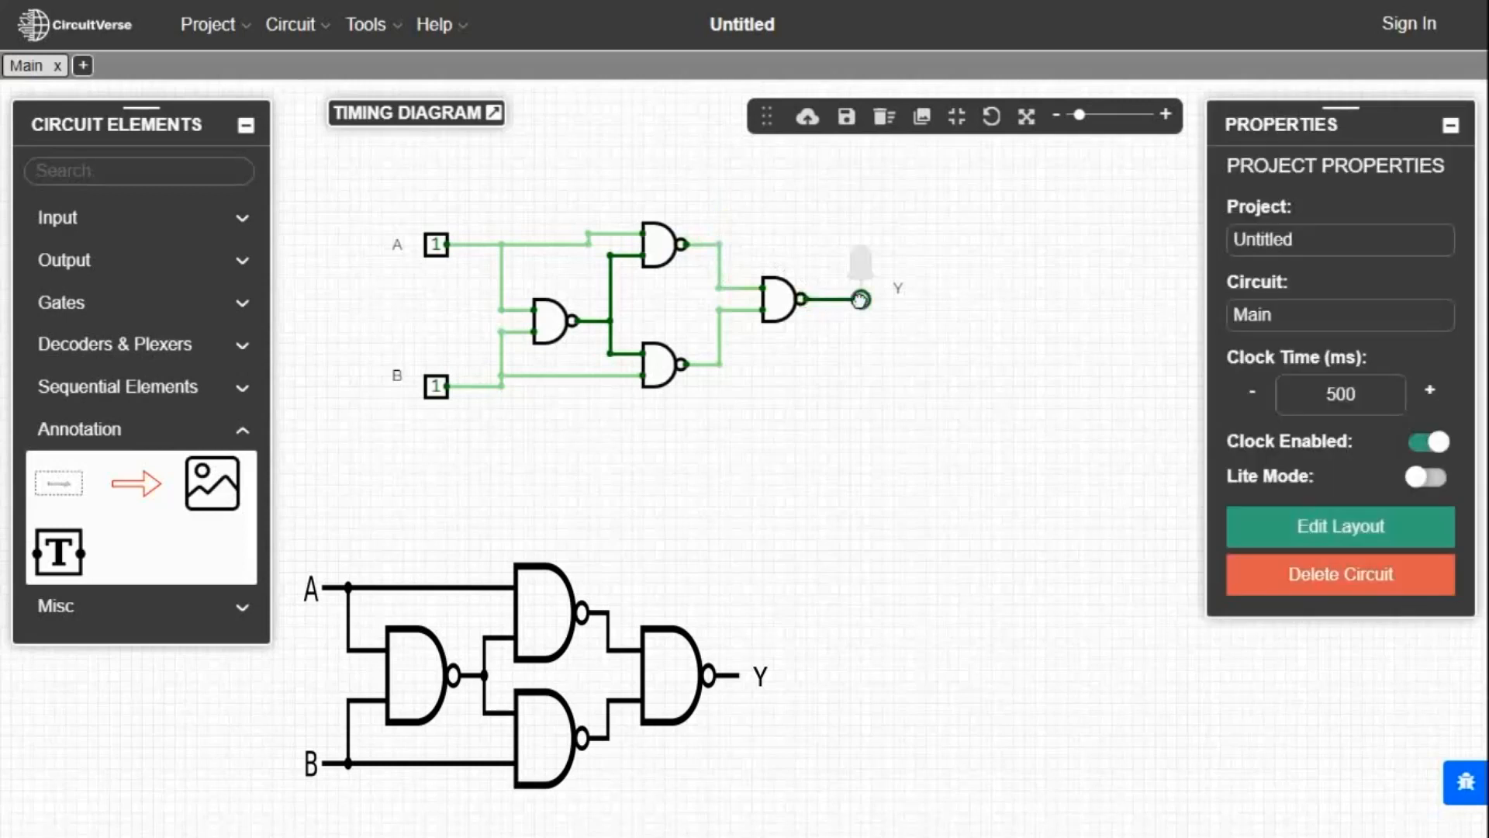
- Test the four-NAND circuit by setting inputs A and B to 0/0, 0/1, 1/0 and 1/1 in turn
scroll(932, 380, up, 1)
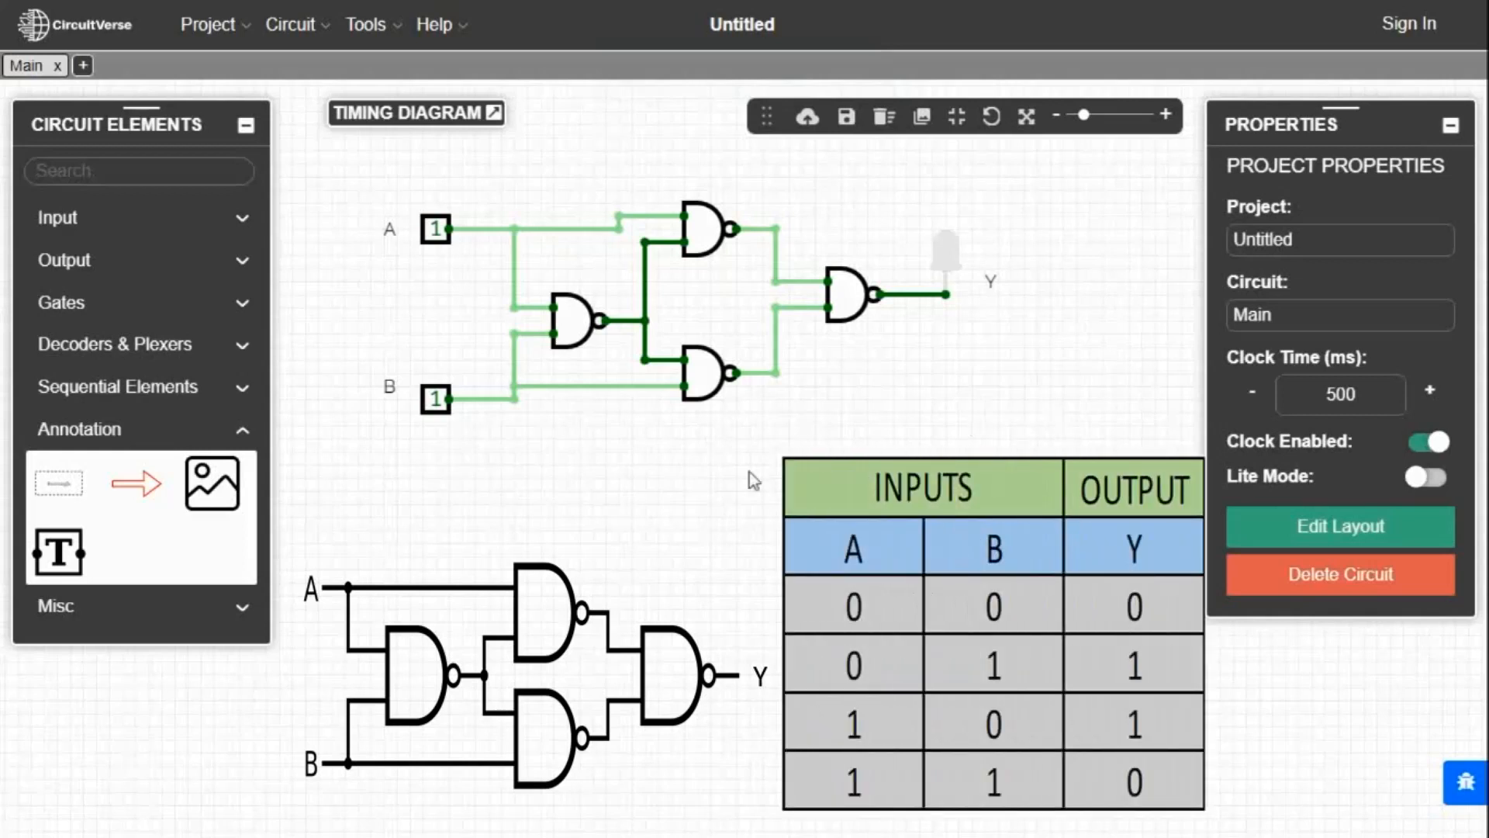
click(435, 230)
click(435, 399)
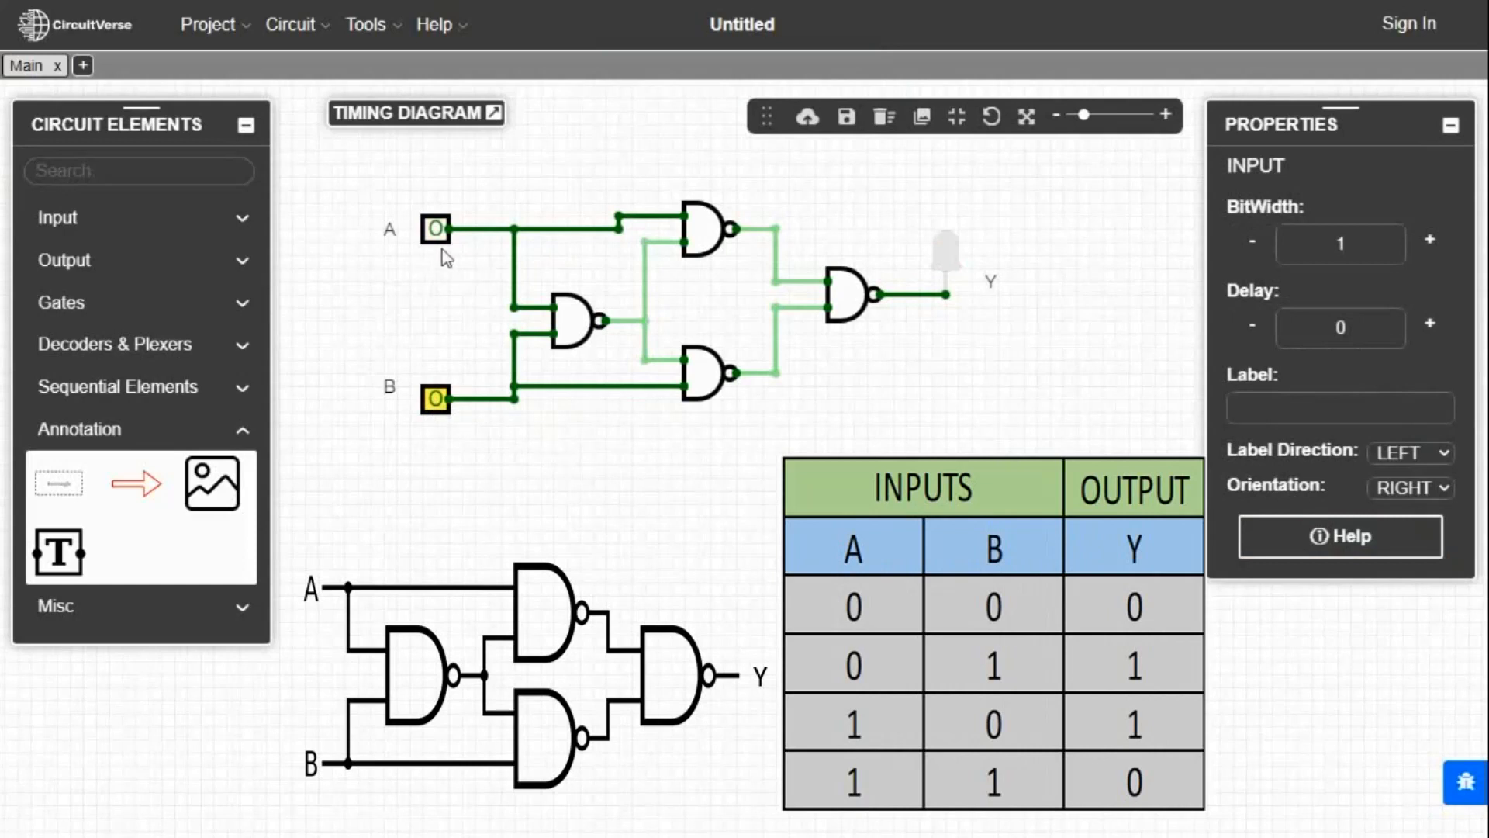
click(435, 399)
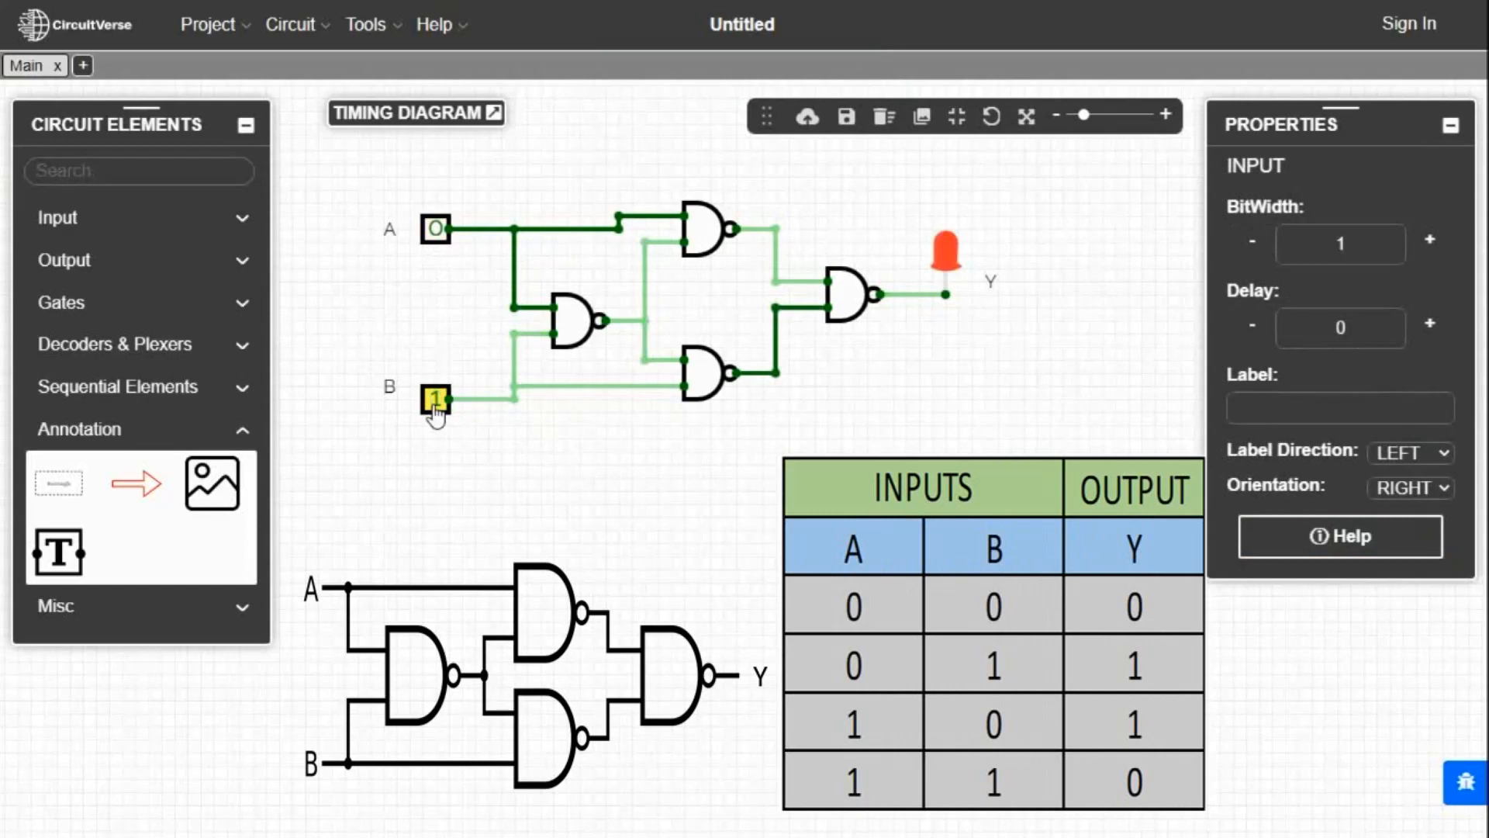
click(558, 445)
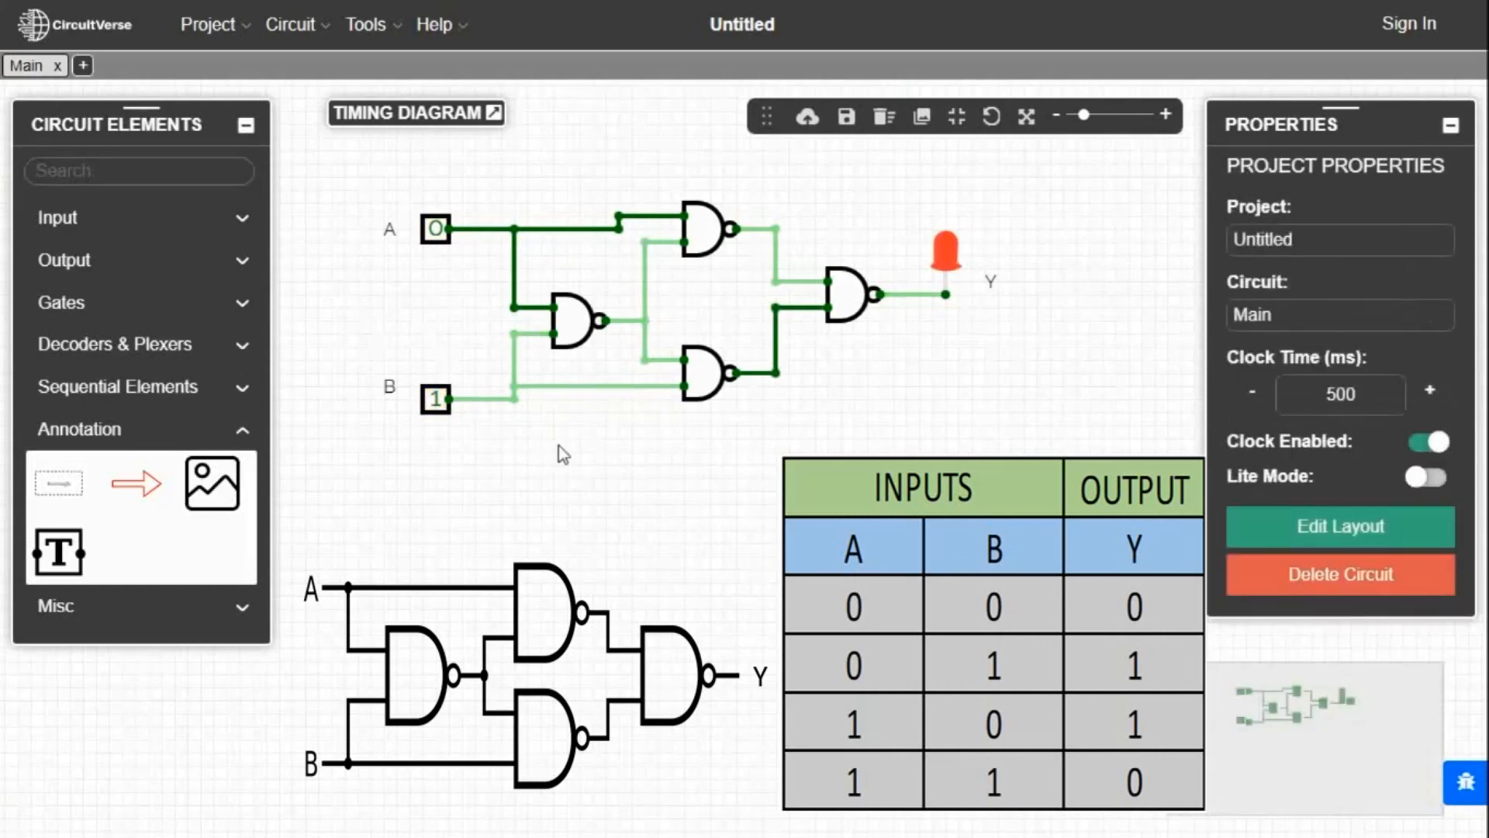
click(436, 232)
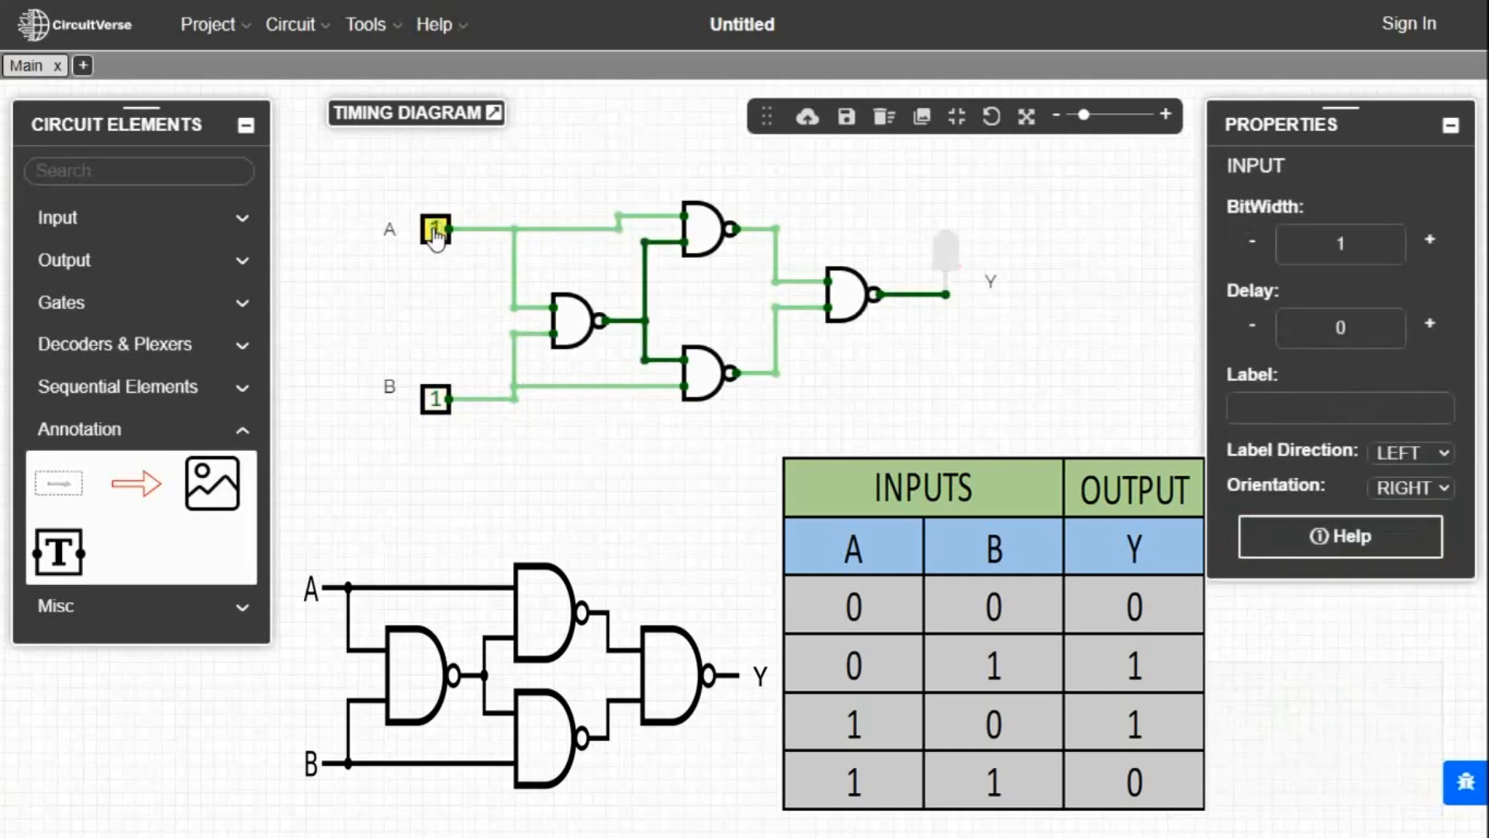
click(551, 439)
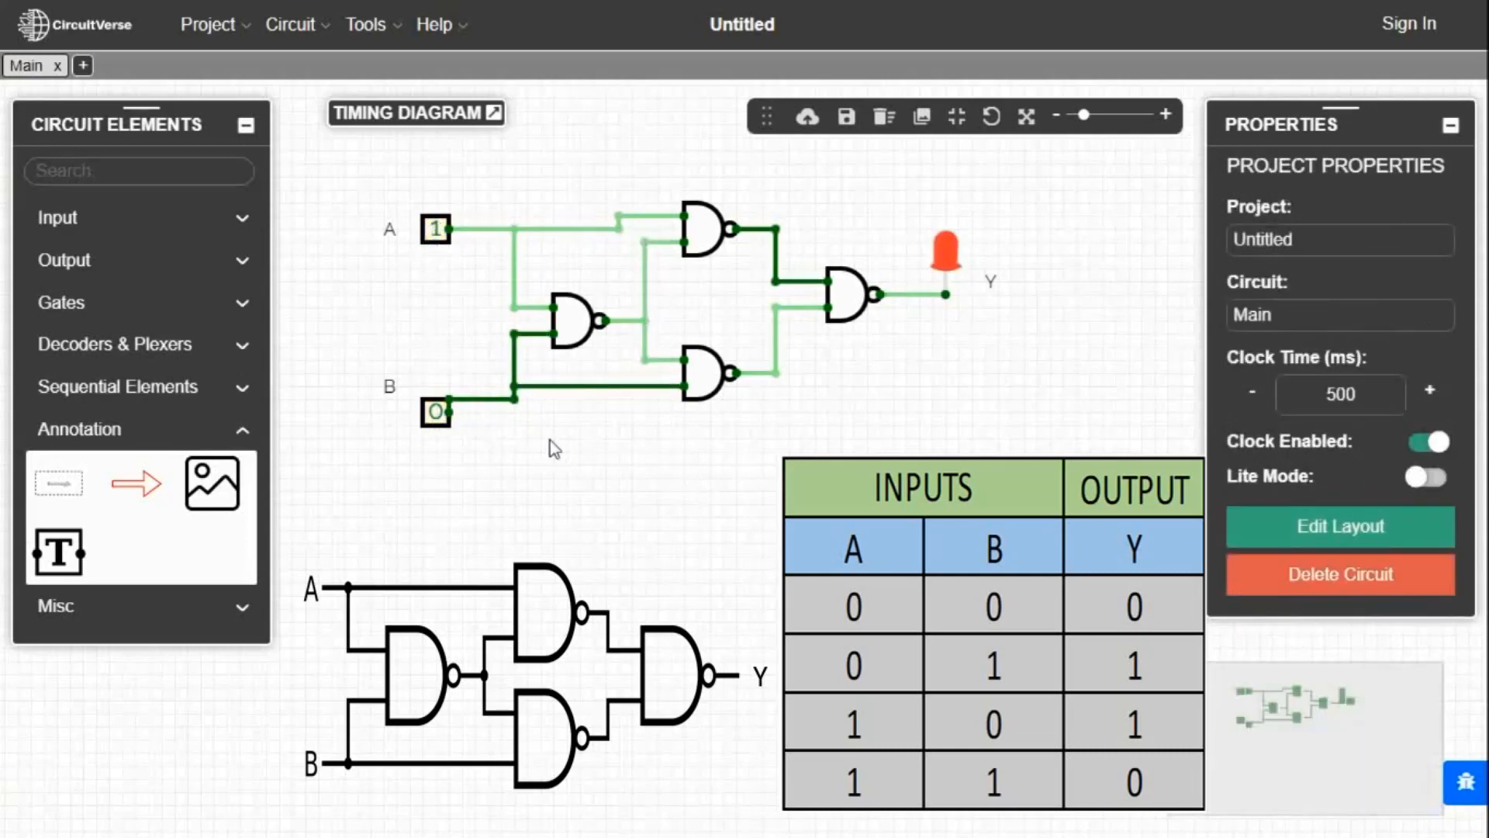
click(438, 422)
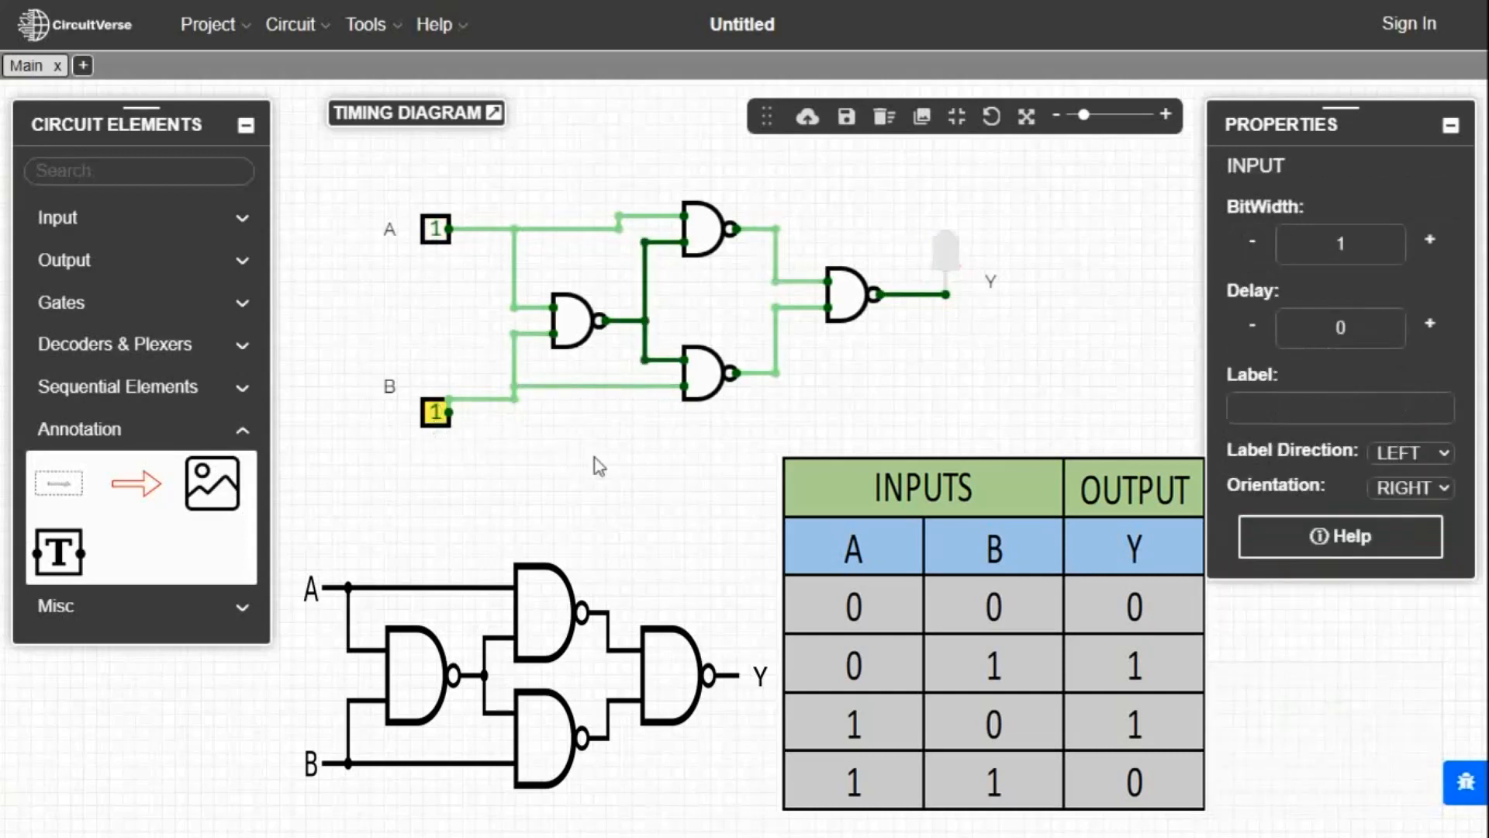
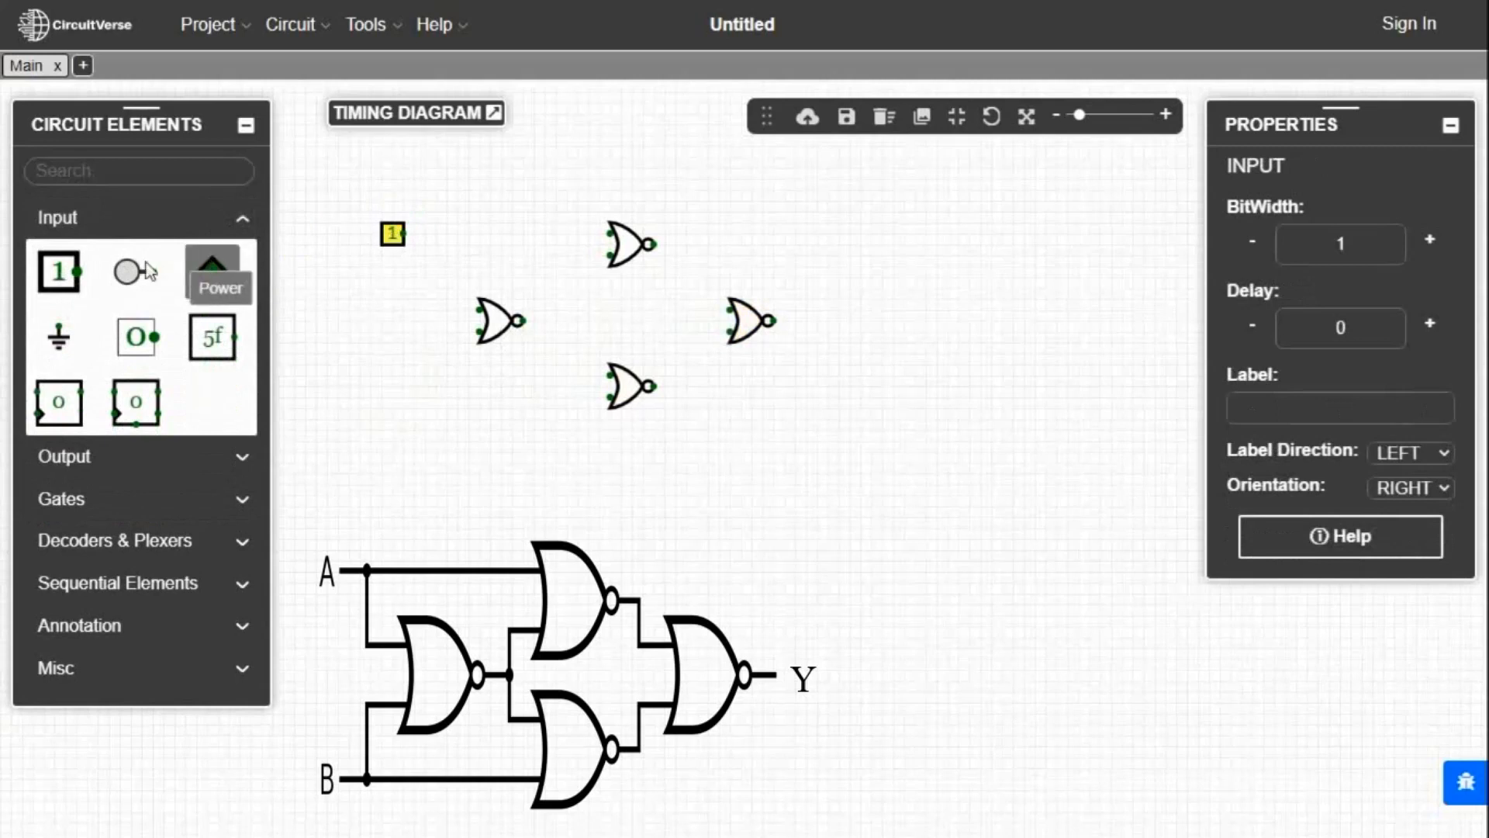
- Place a second input below the first one and a Digital LED beside the final NOR gate
click(58, 271)
click(394, 409)
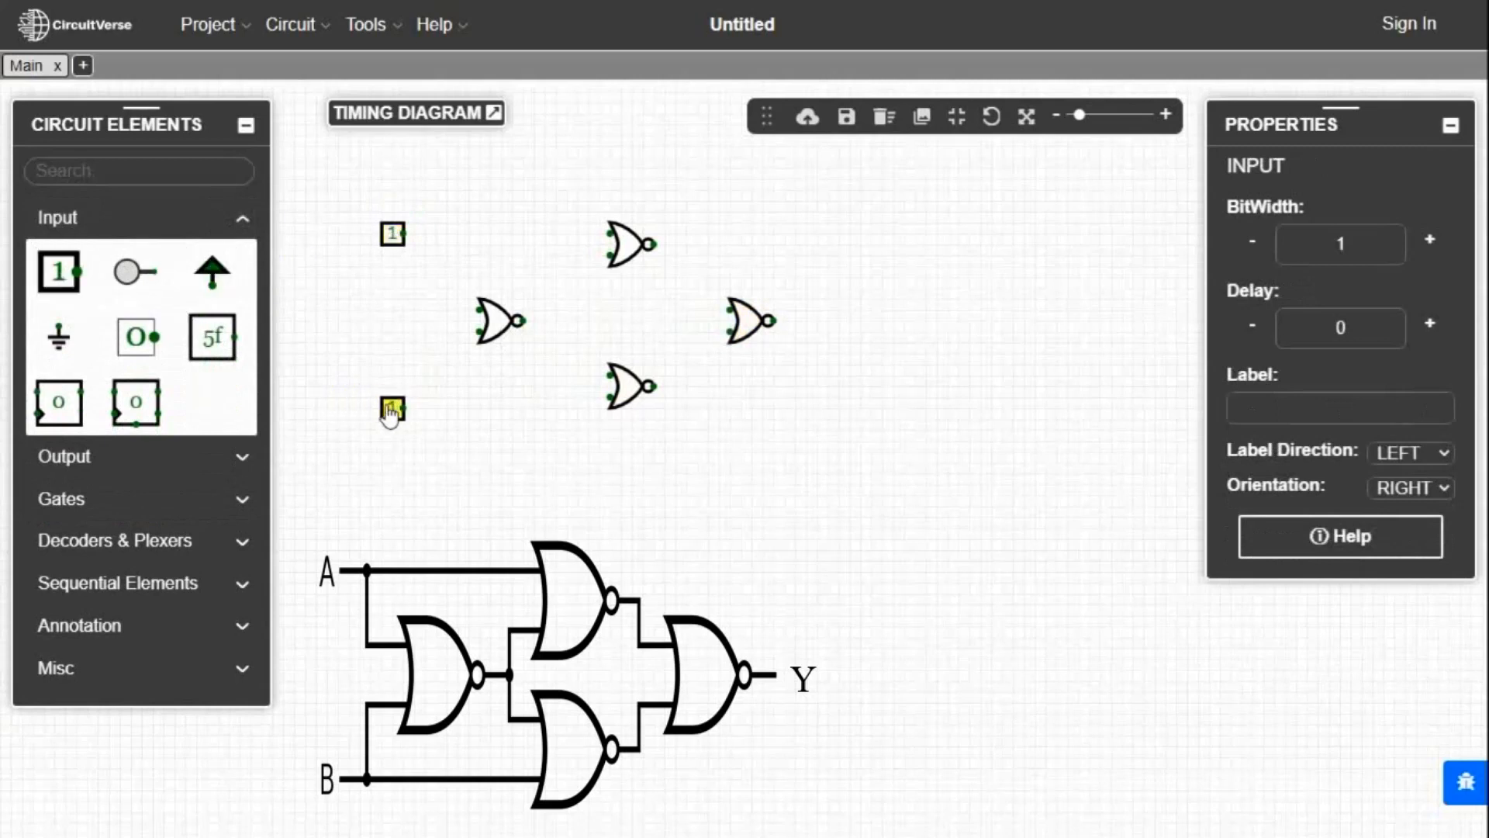
click(237, 457)
click(213, 314)
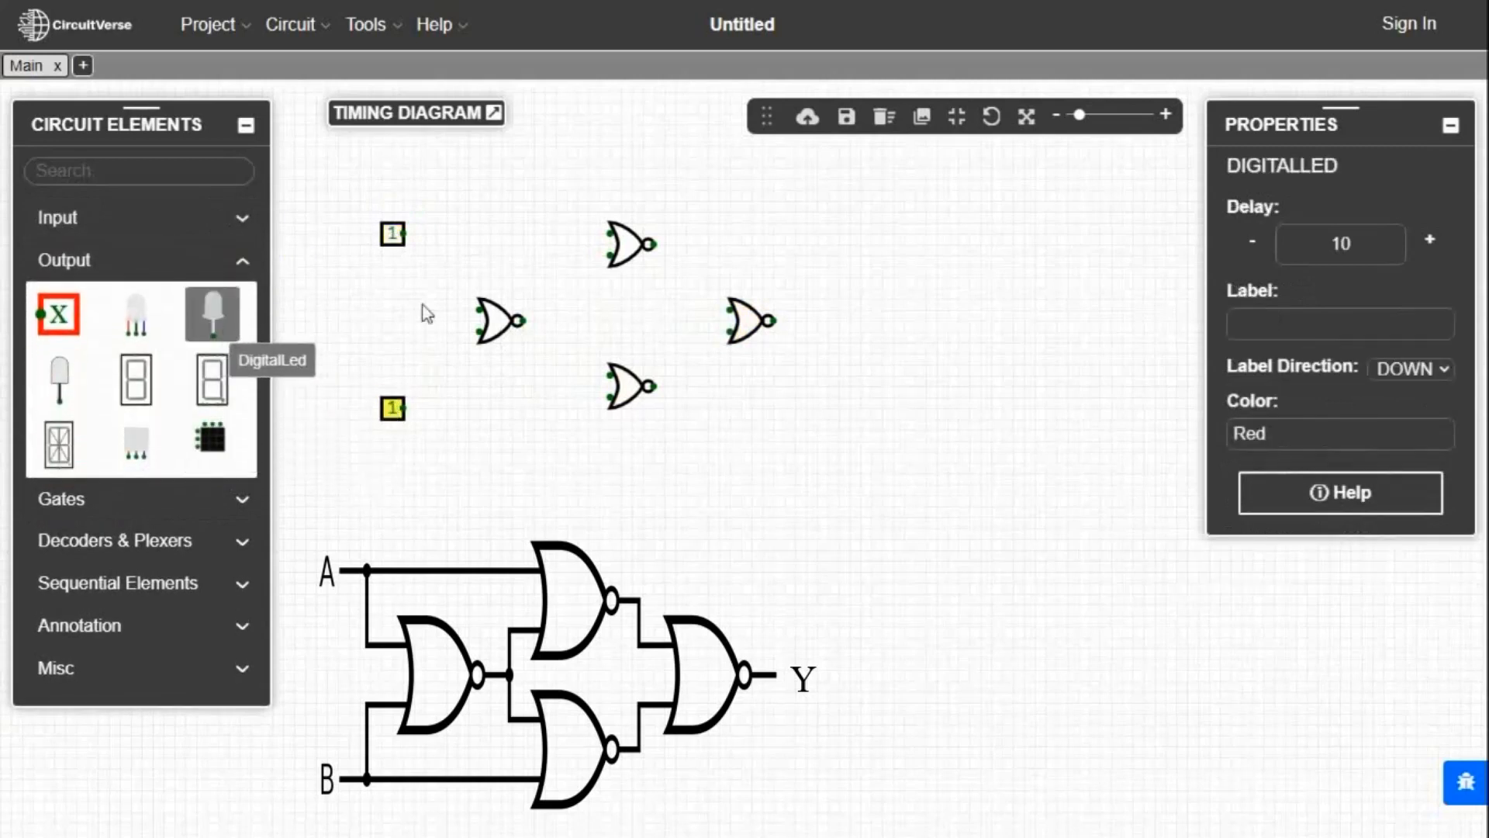
click(853, 283)
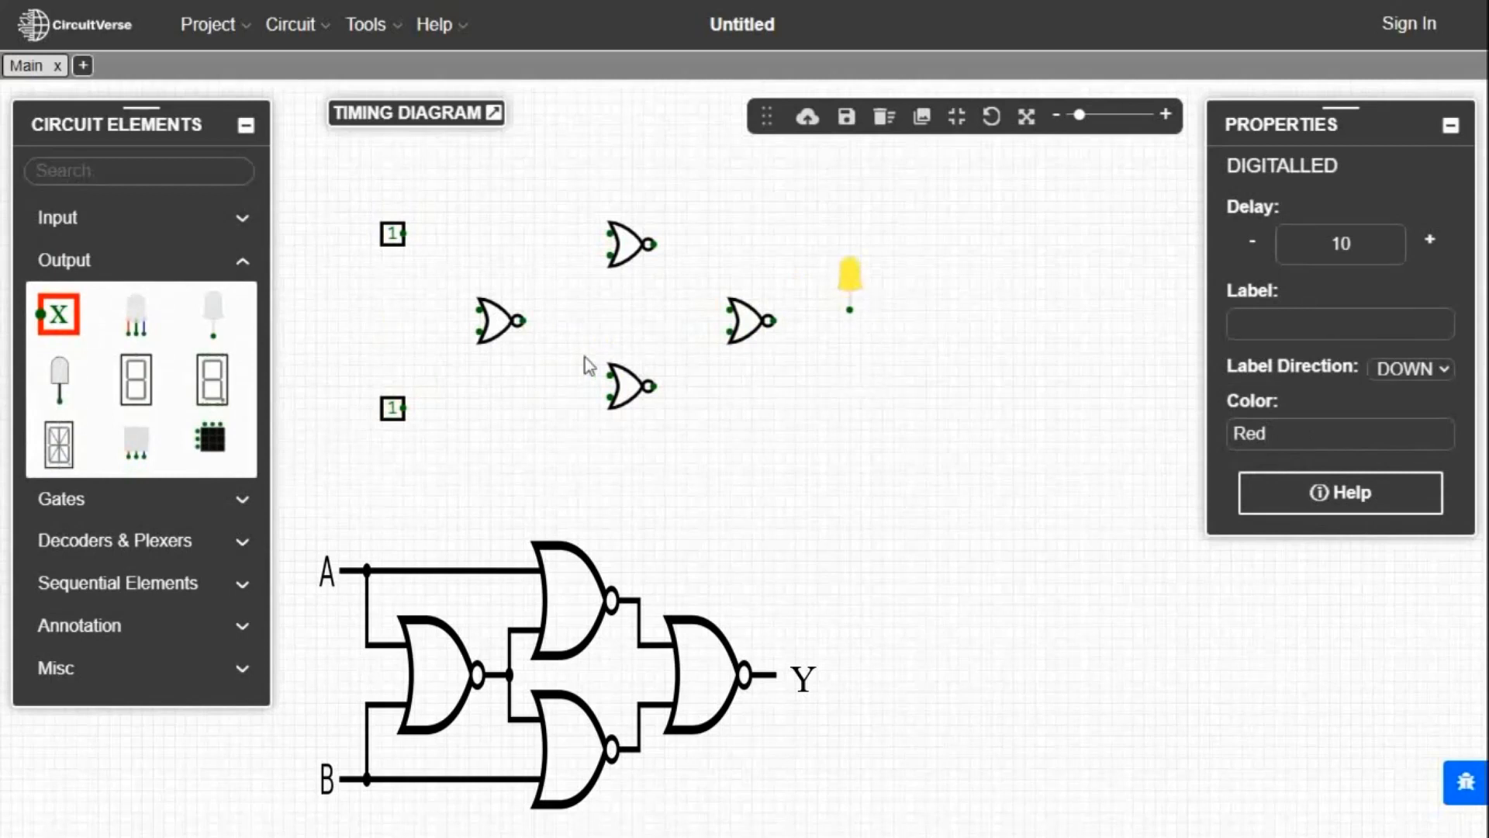
- Label the upper input A, the lower input B and the LED Y with text annotations beside them
click(223, 632)
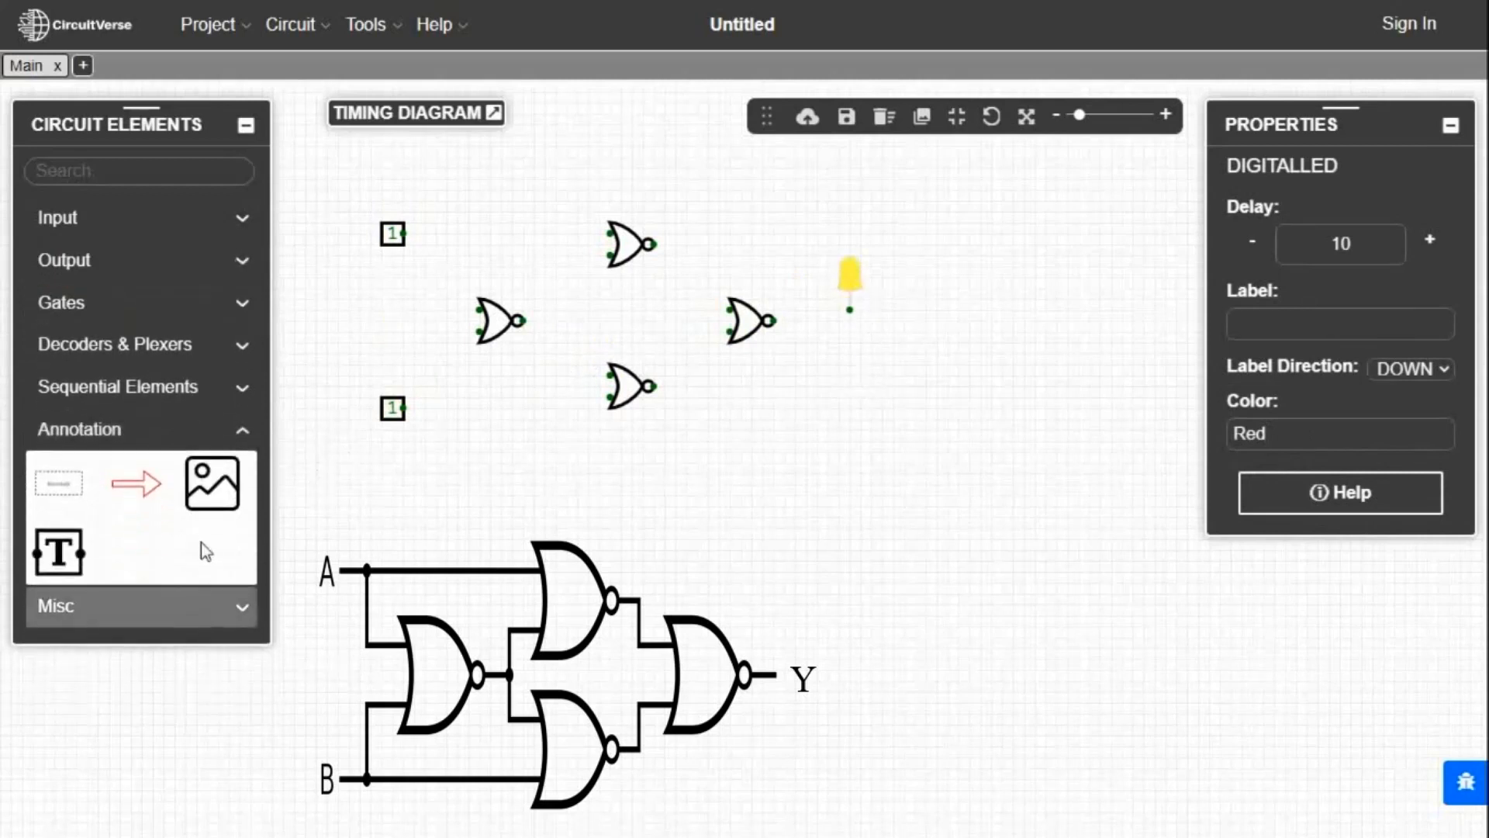
click(60, 552)
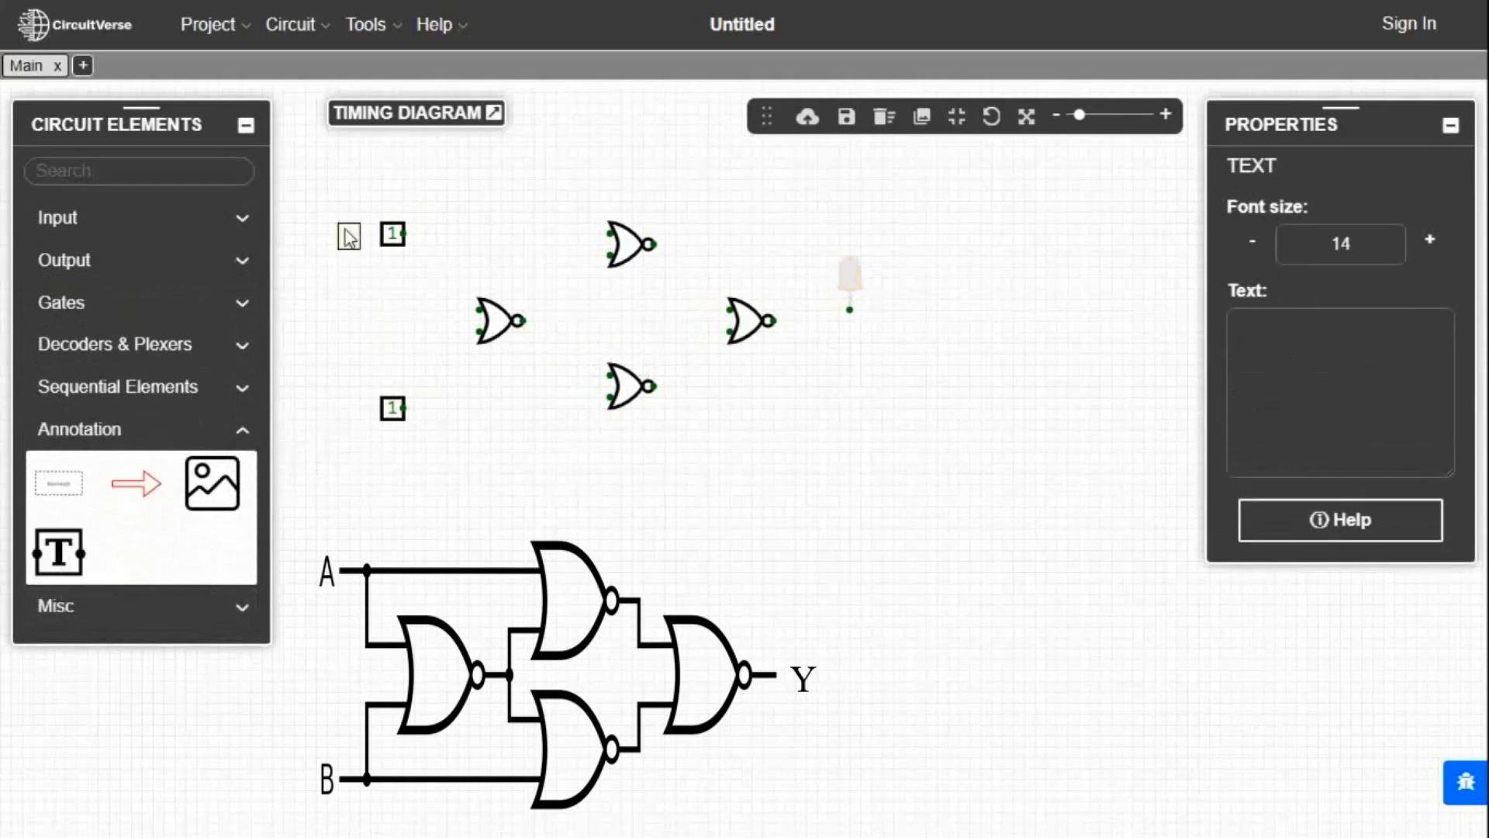
click(349, 235)
text(A)
click(60, 552)
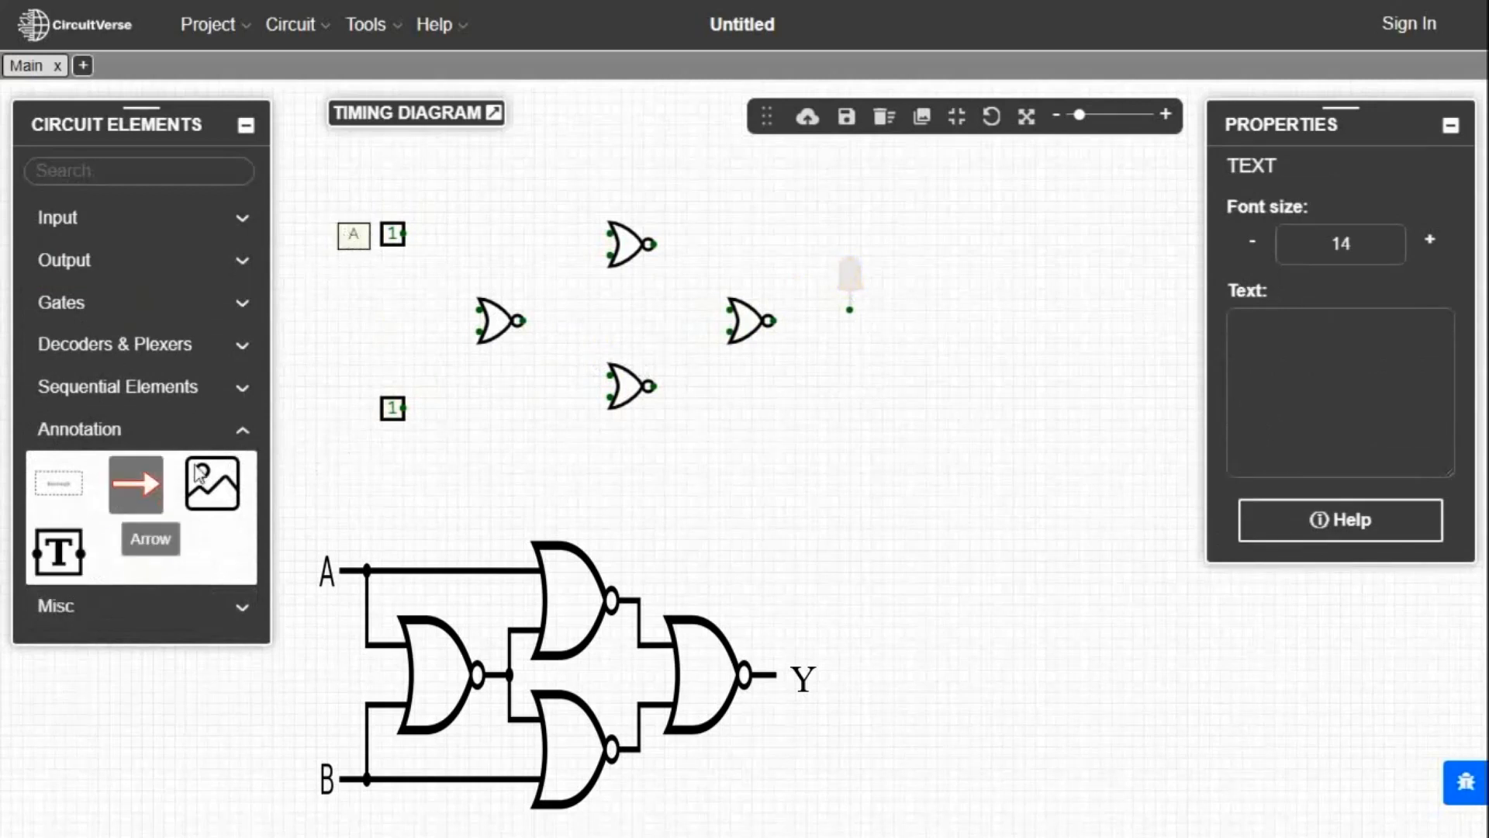
click(344, 416)
text(B)
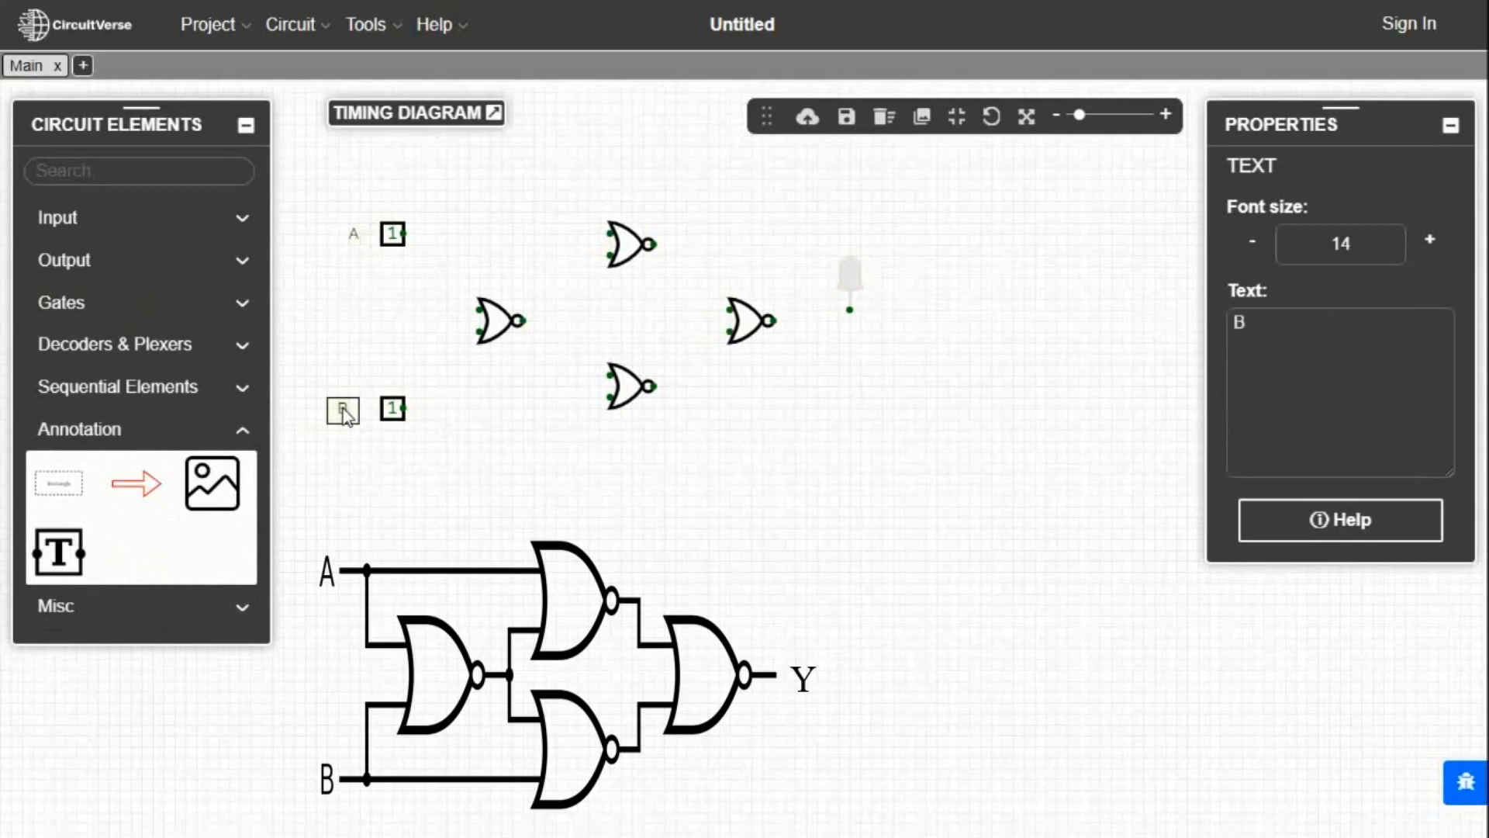
click(58, 549)
click(889, 314)
text(Y)
click(863, 375)
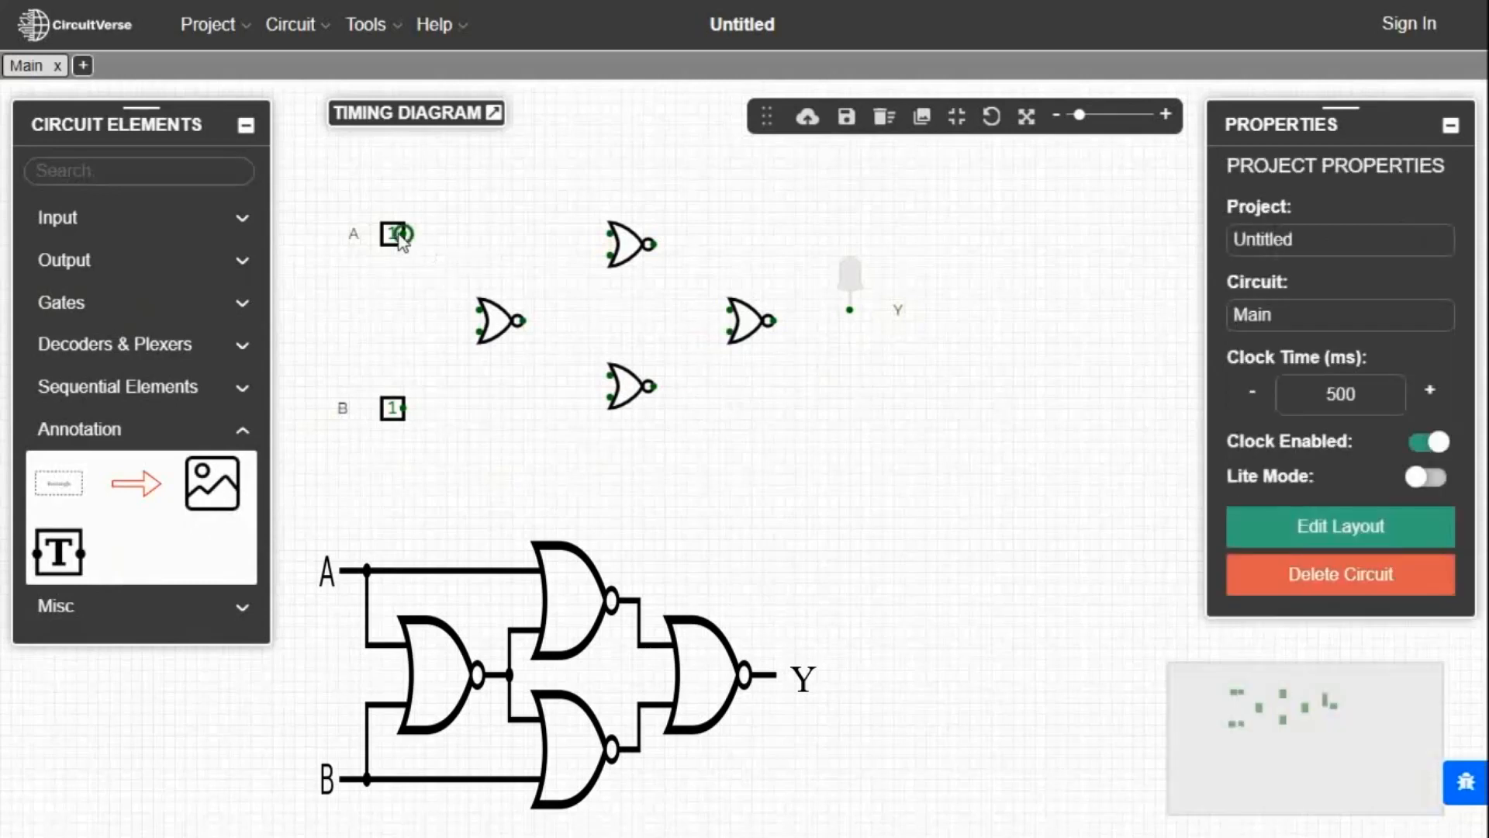
- Wire A to the upper middle NOR gate, B to the lower one, both to the first gate, and its output to both middle gates
drag(402, 233, 610, 234)
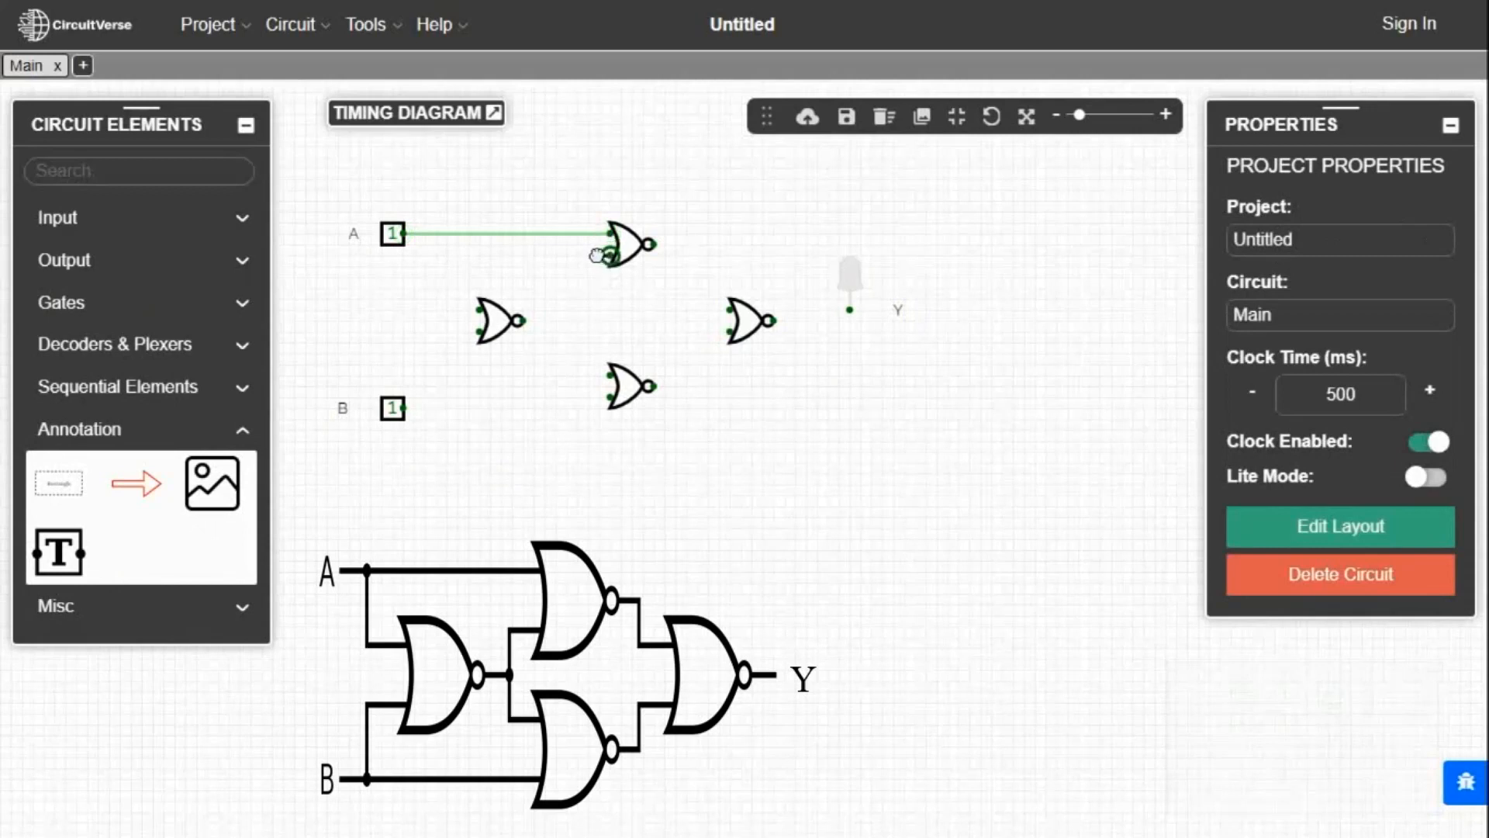
drag(610, 255, 599, 375)
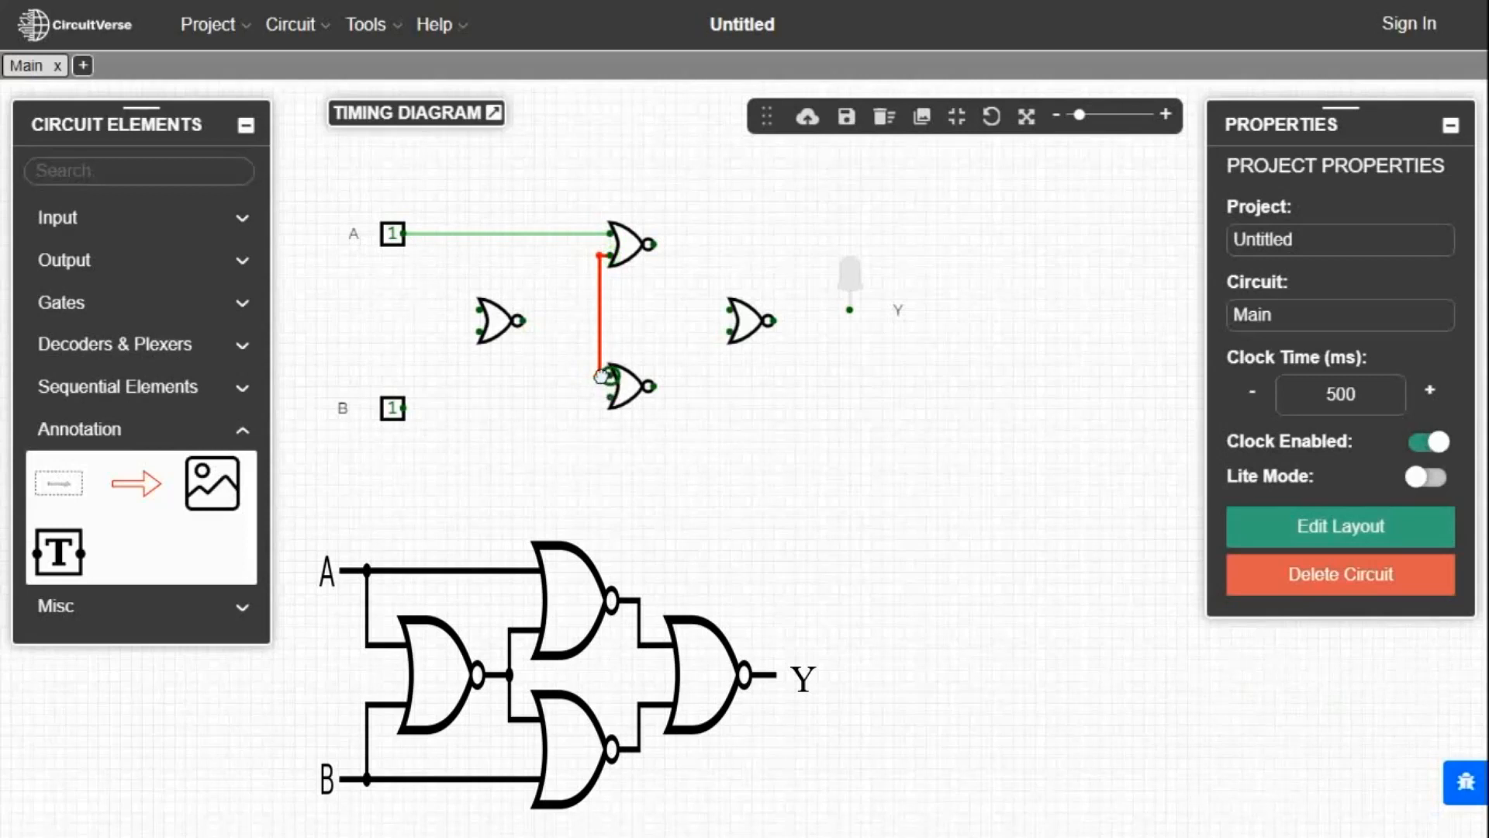
drag(520, 320, 598, 321)
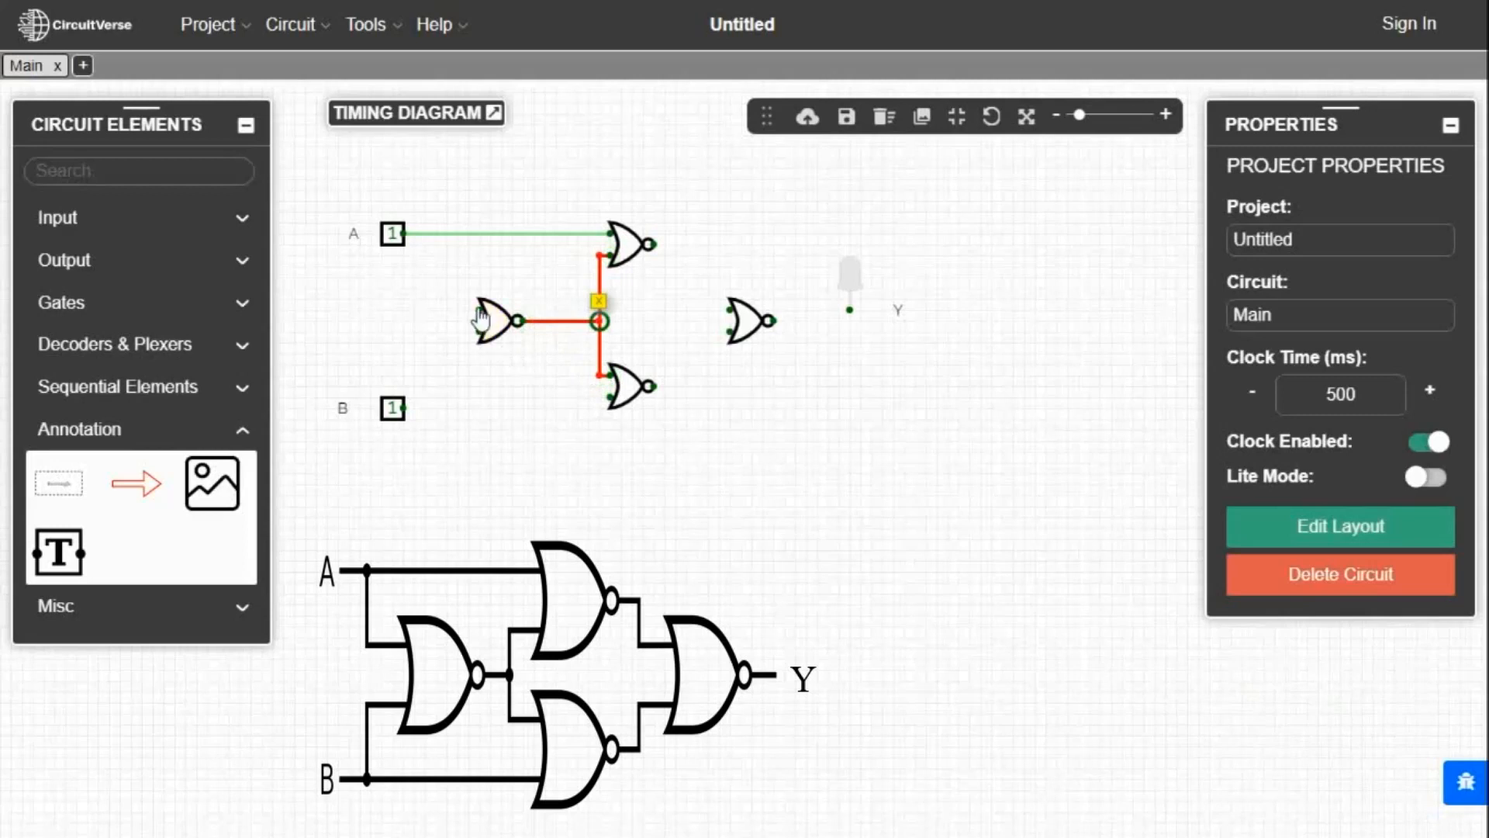
mouse_move(479, 310)
mouse_down()
mouse_move(456, 310)
mouse_move(458, 234)
mouse_up()
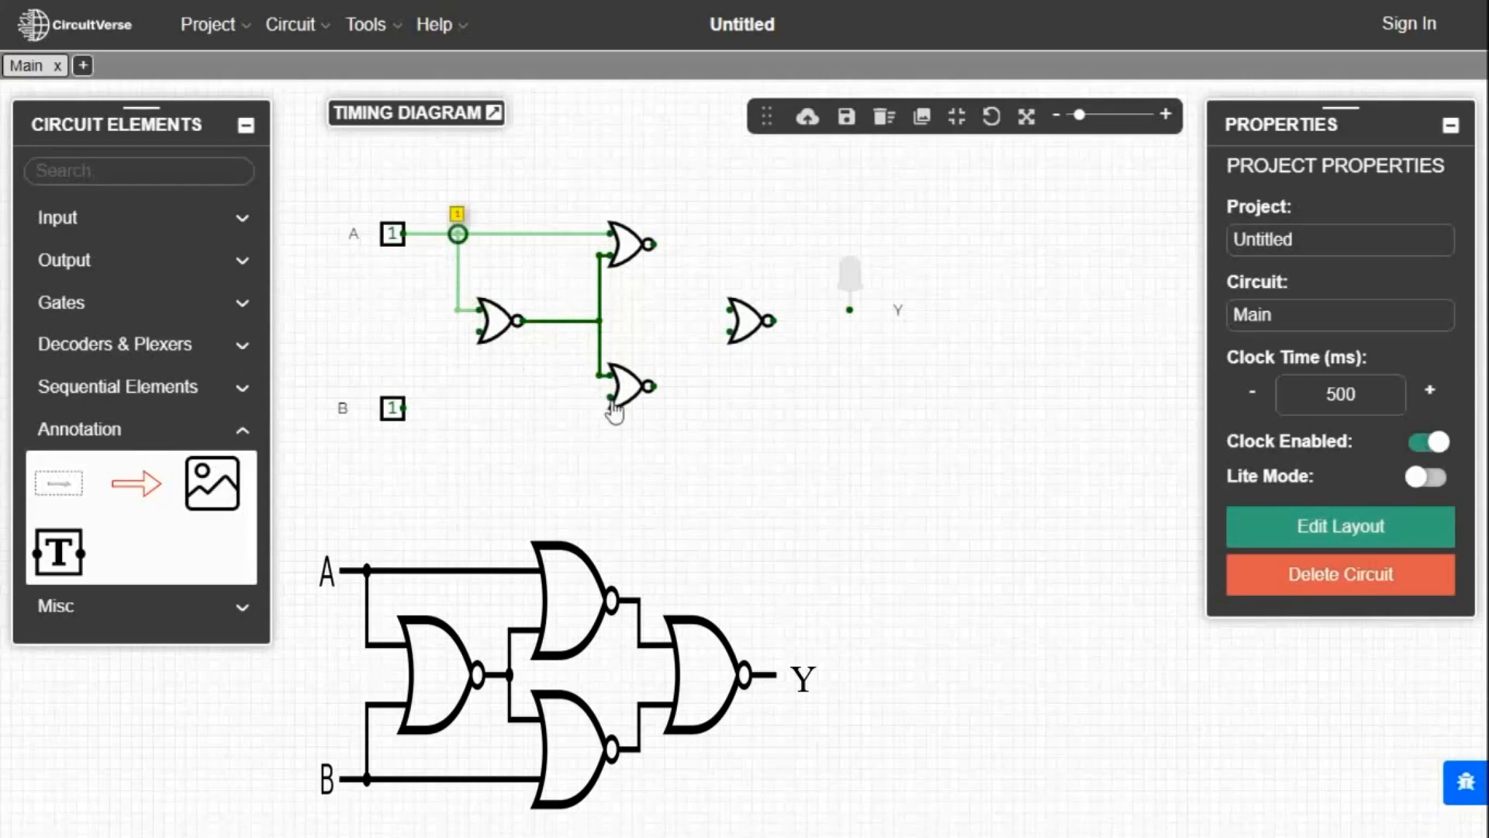
drag(612, 405, 446, 409)
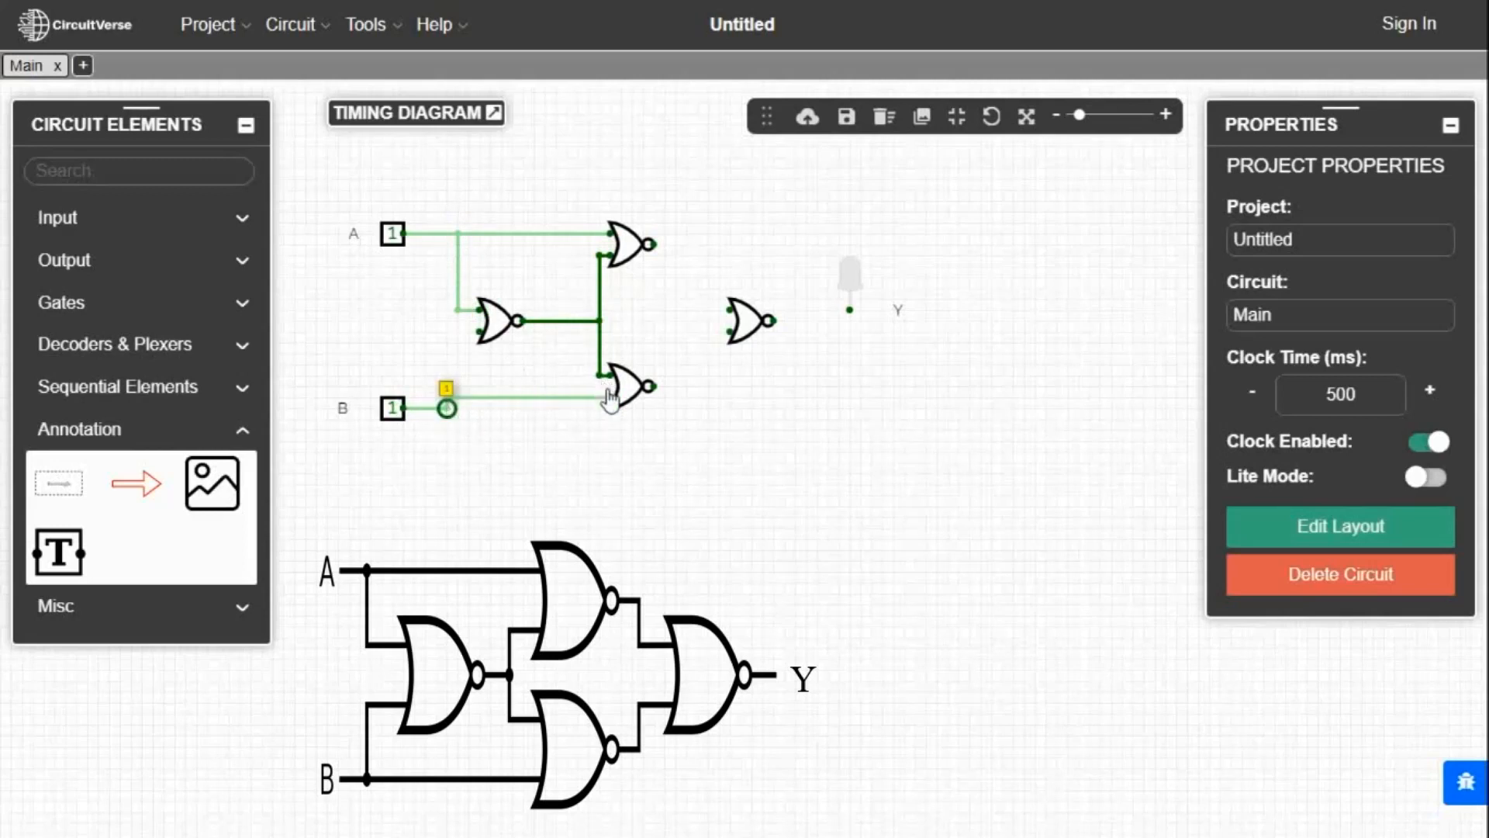
mouse_move(478, 331)
mouse_down()
mouse_move(447, 332)
mouse_move(447, 396)
mouse_up()
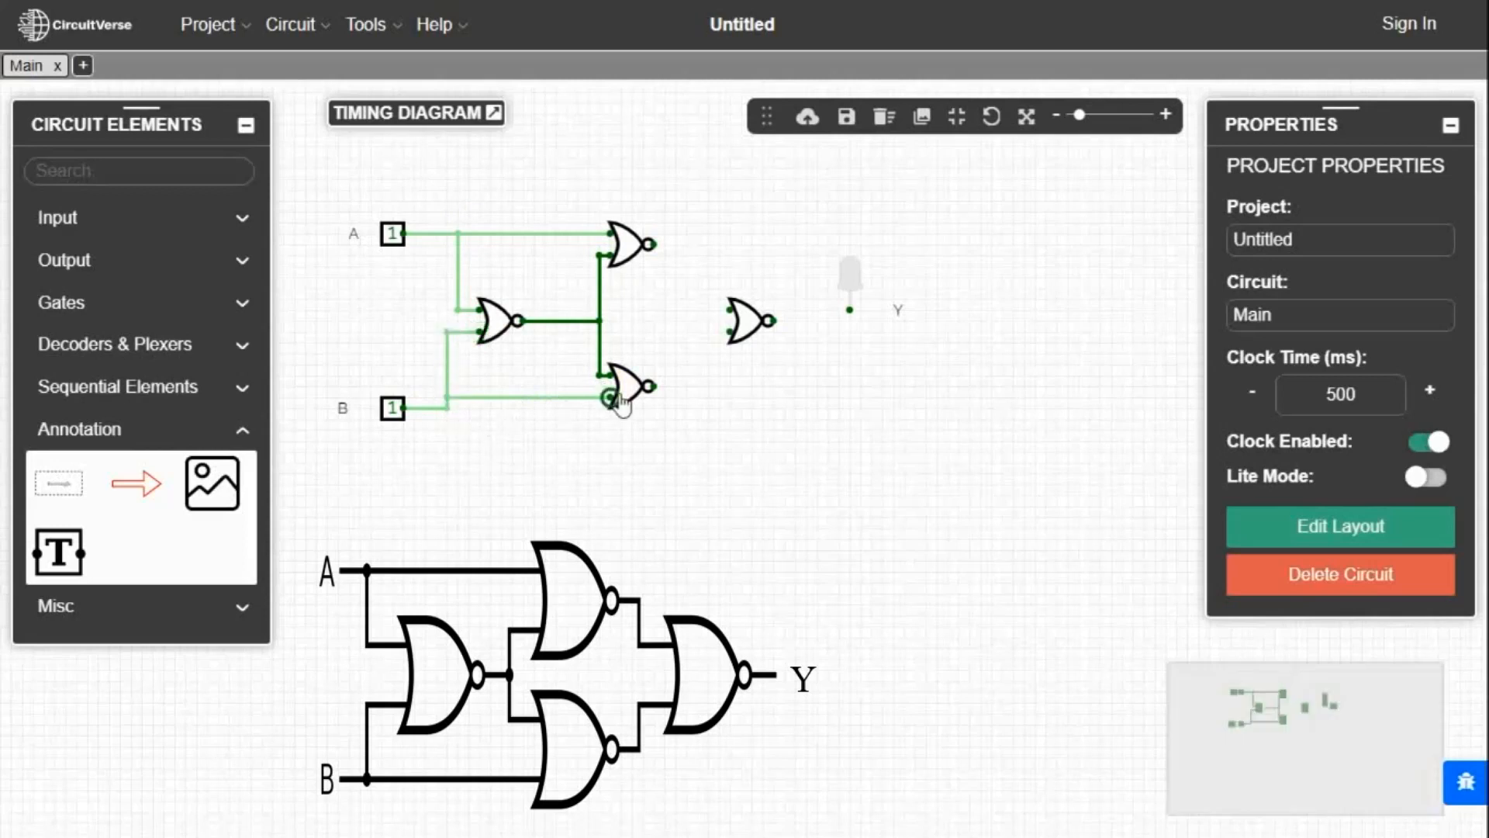
- Wire both middle NOR gates' outputs to the final NOR gate and its output to the LED
mouse_move(730, 334)
mouse_down()
mouse_move(683, 357)
mouse_move(685, 385)
mouse_up()
mouse_move(656, 247)
mouse_down()
mouse_move(673, 245)
mouse_move(685, 310)
mouse_move(852, 322)
mouse_up()
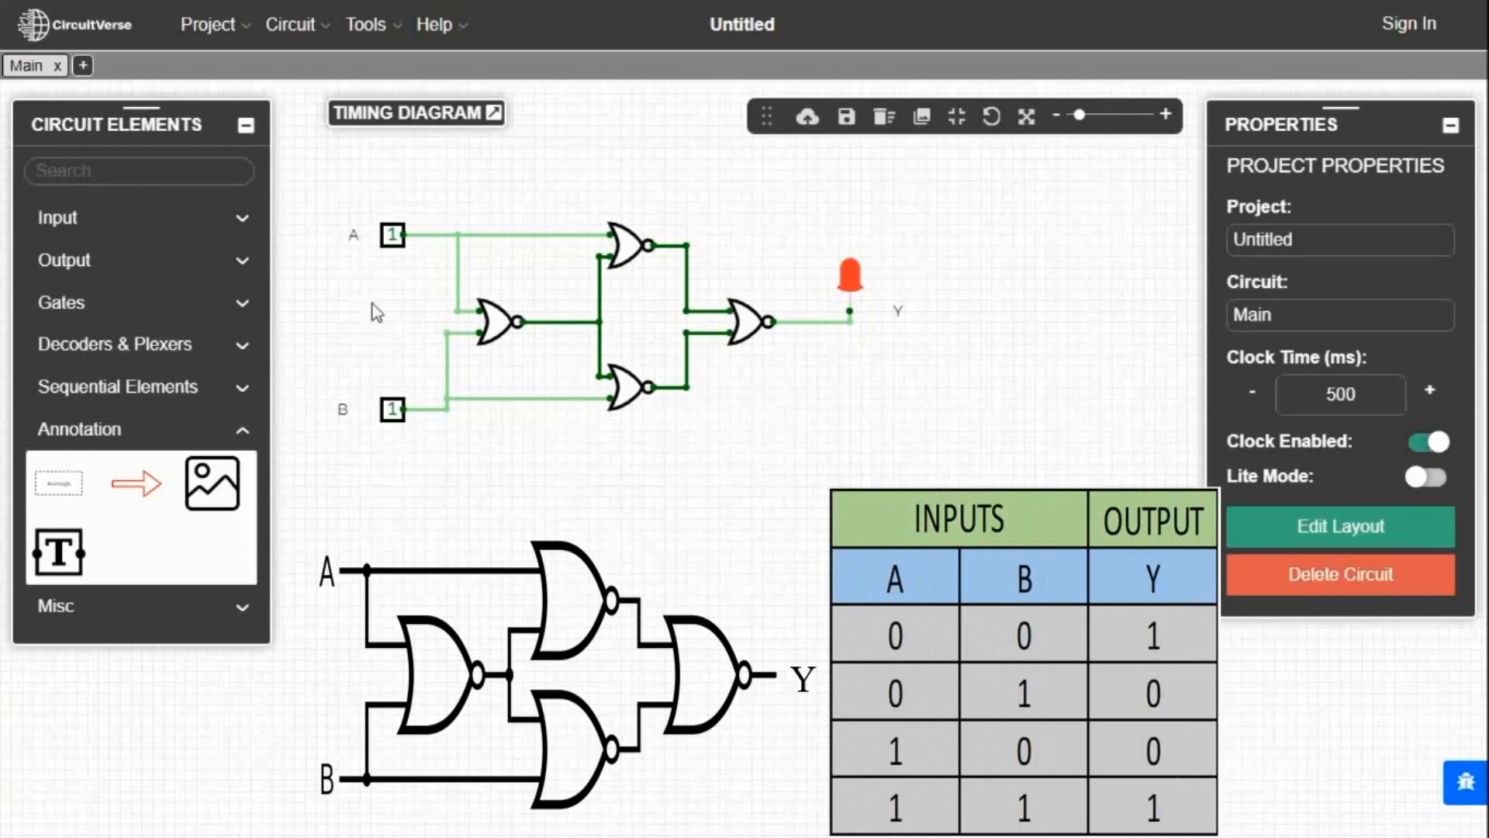
- Test the four-NOR circuit by setting inputs A and B to 0/0, 0/1, 1/0 and 1/1 in turn
click(392, 237)
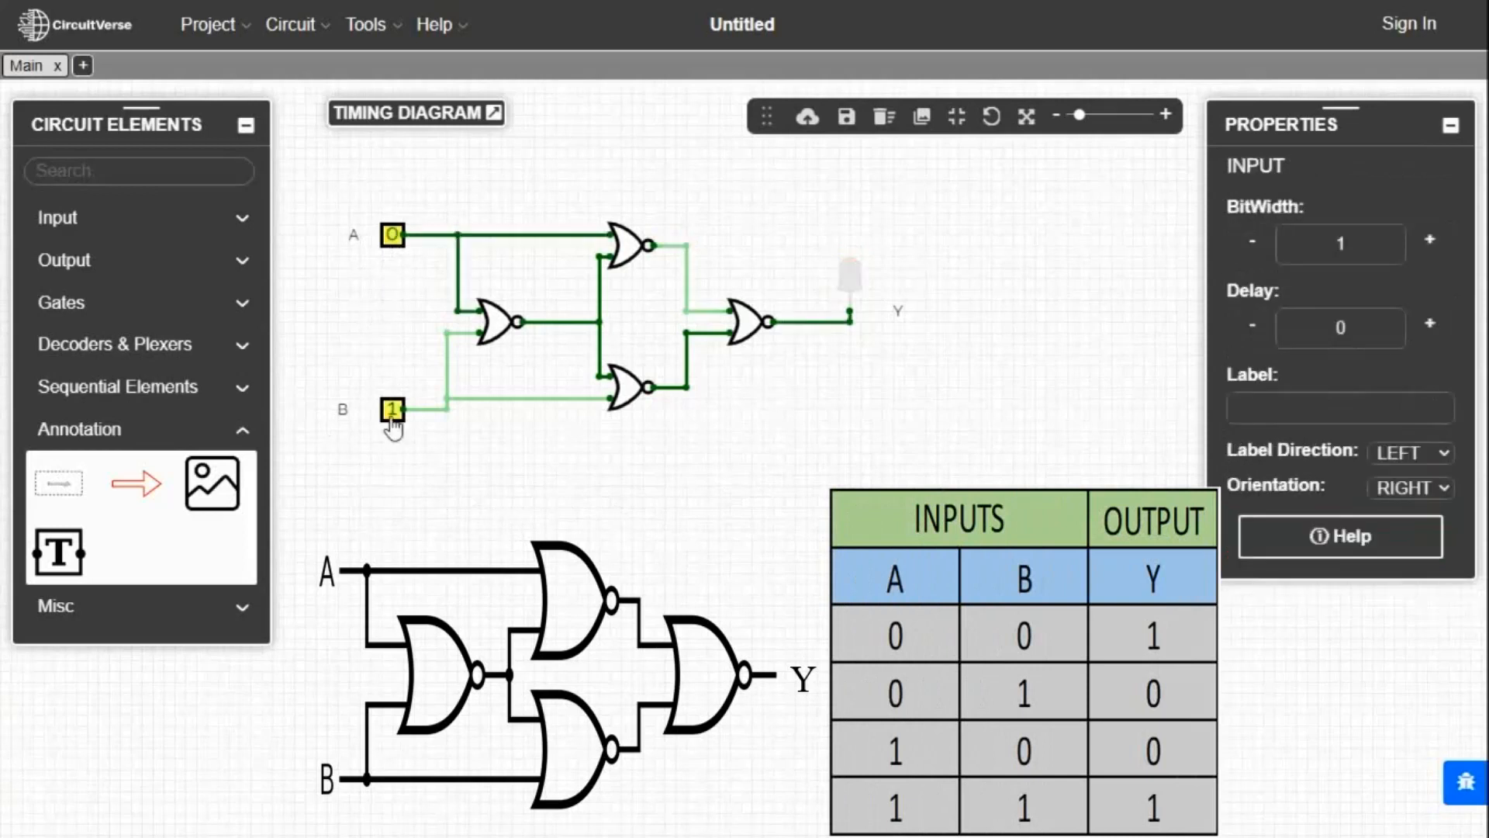
click(392, 410)
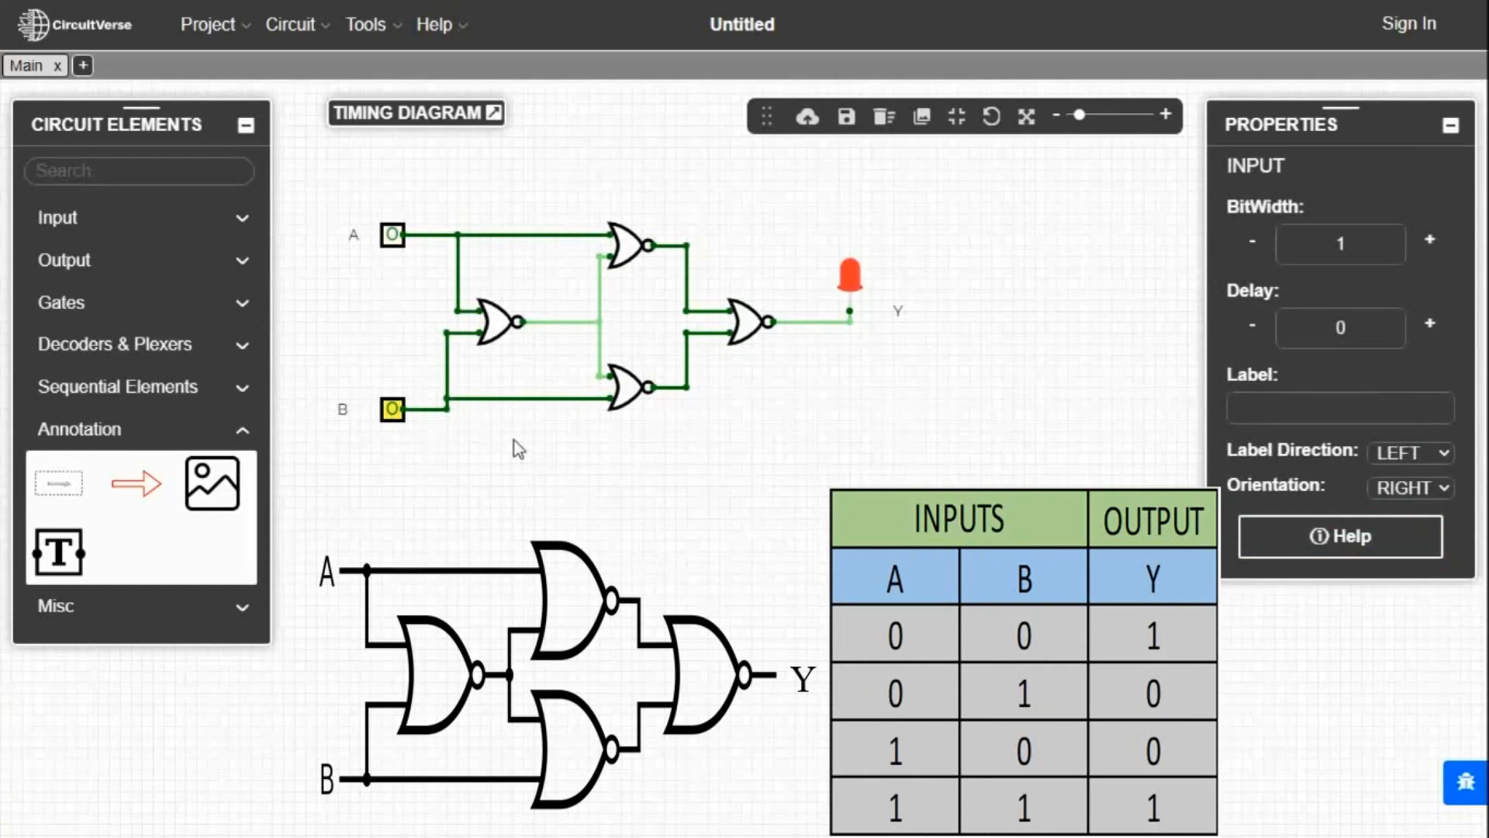
click(393, 409)
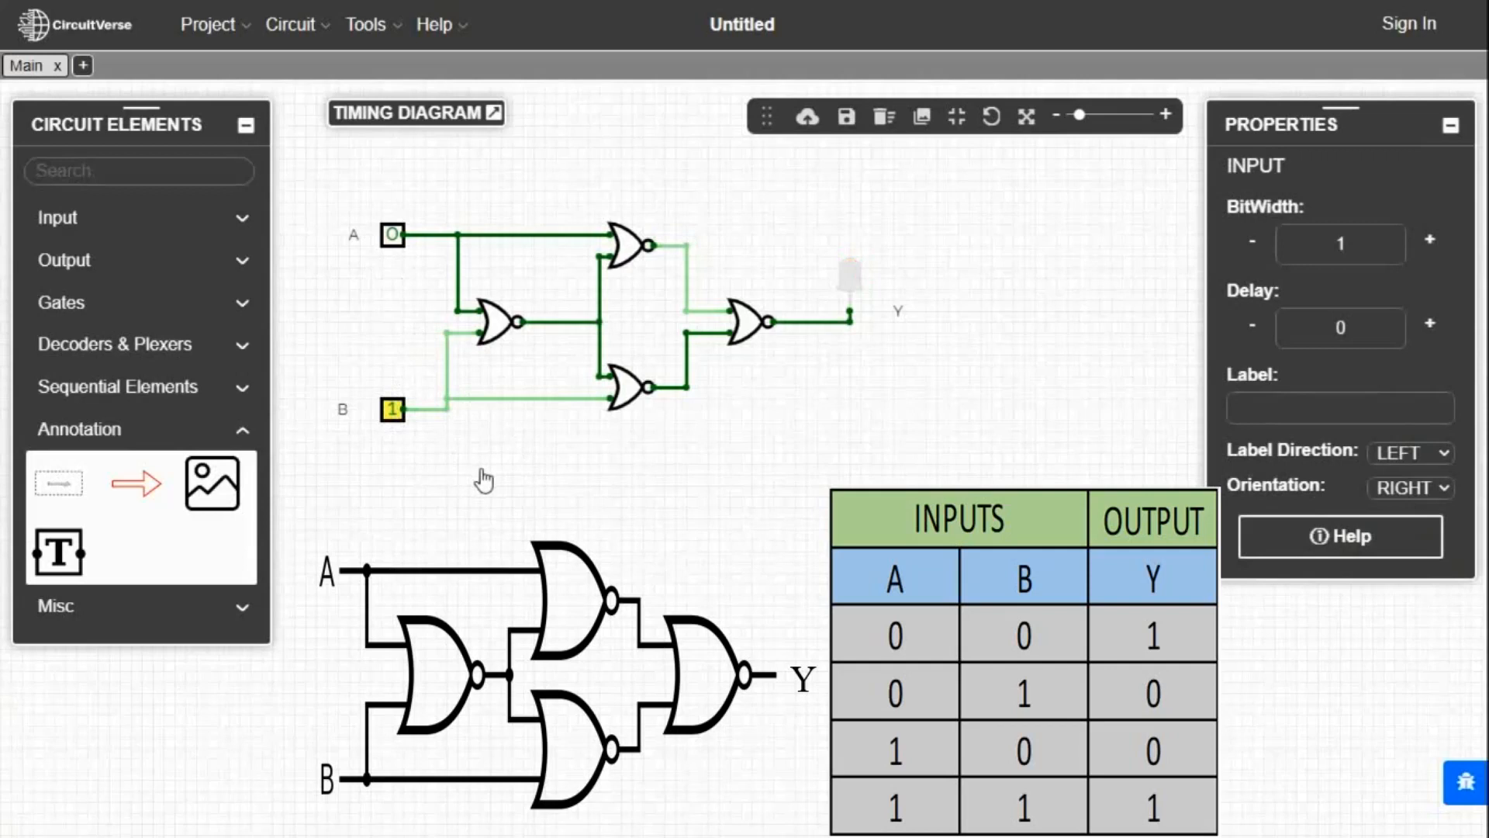
click(393, 242)
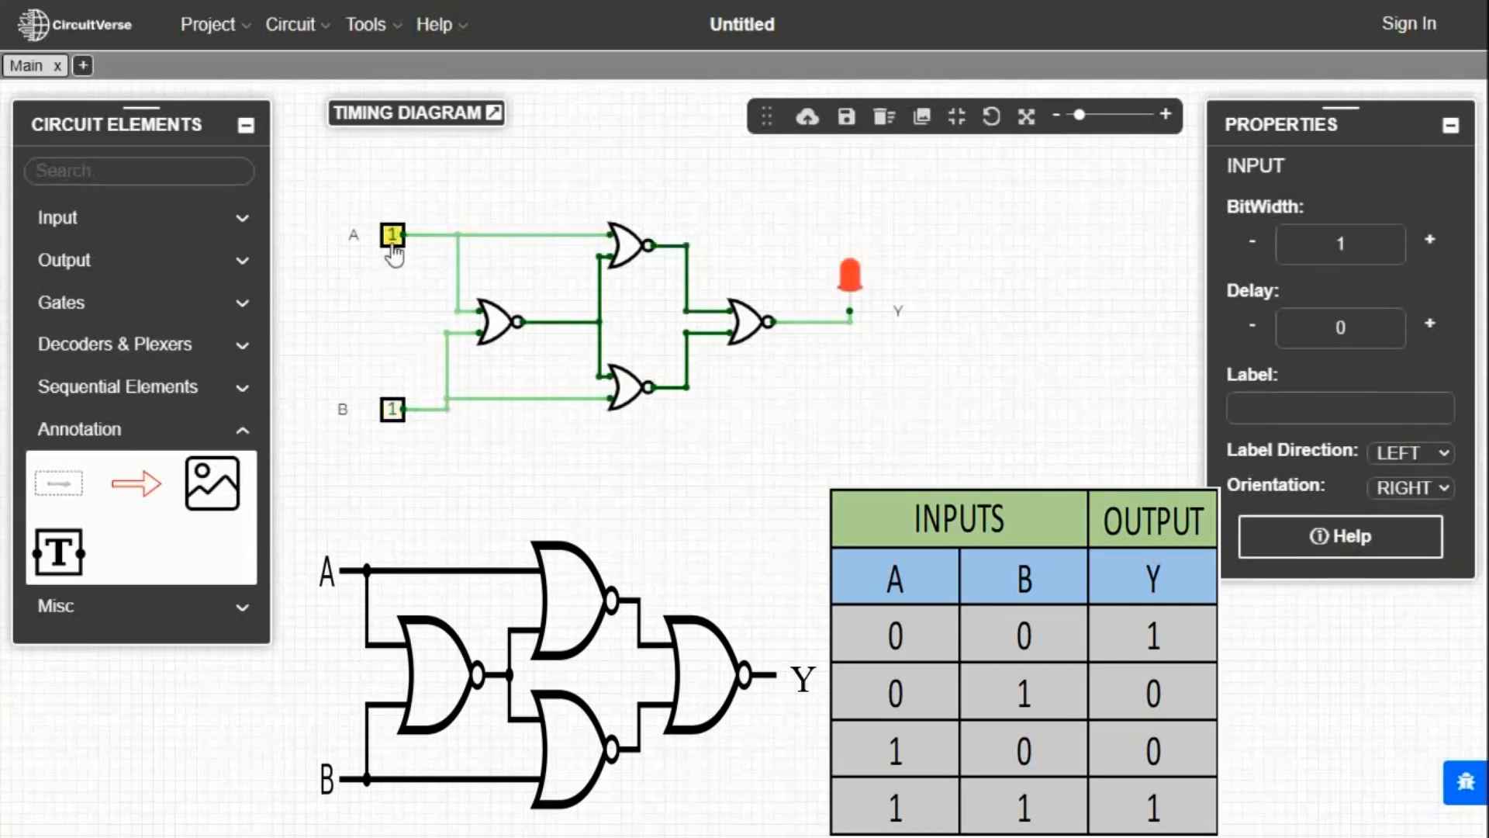
click(392, 409)
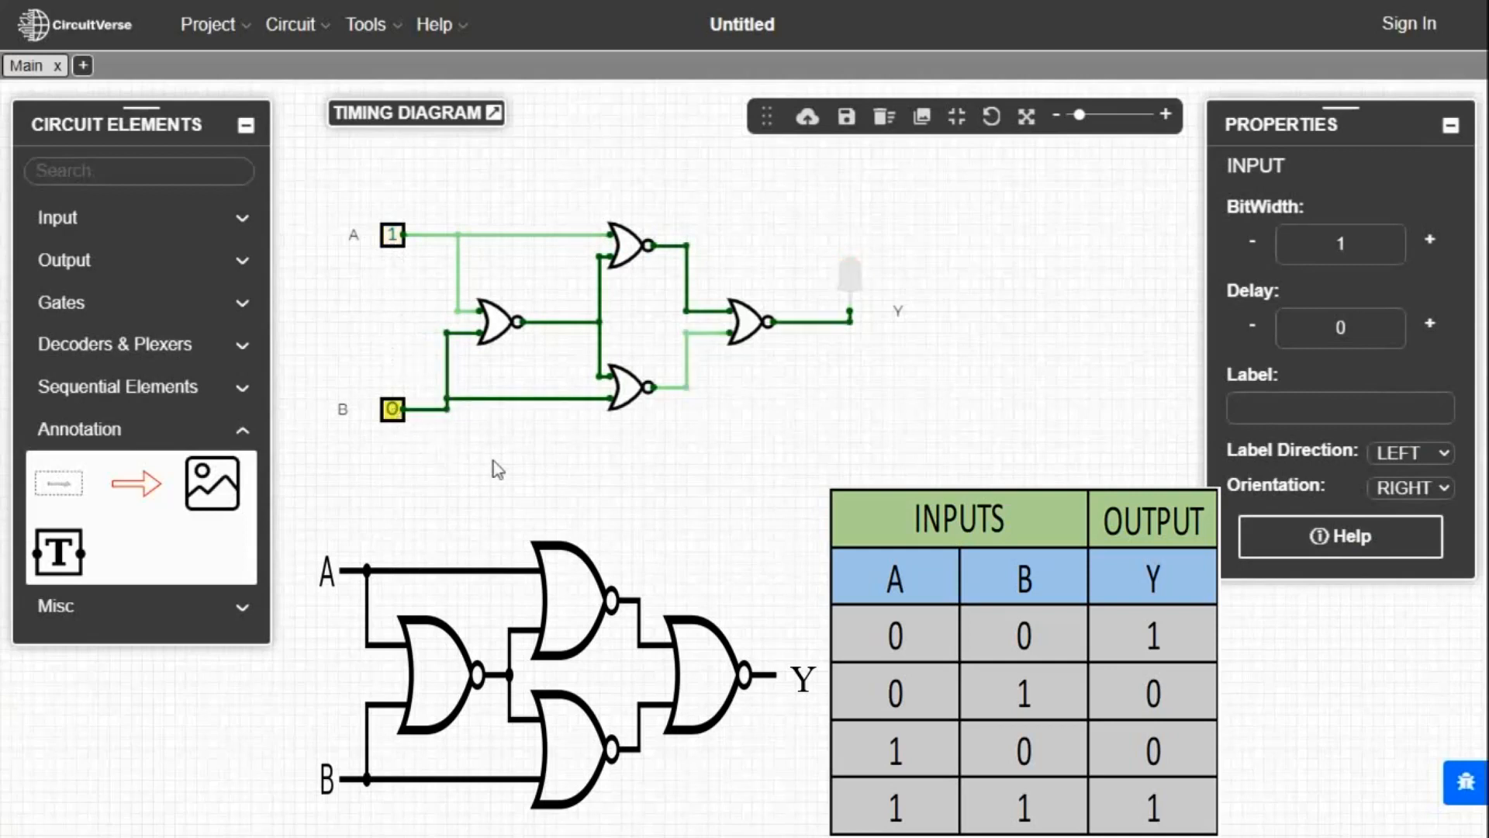
click(392, 410)
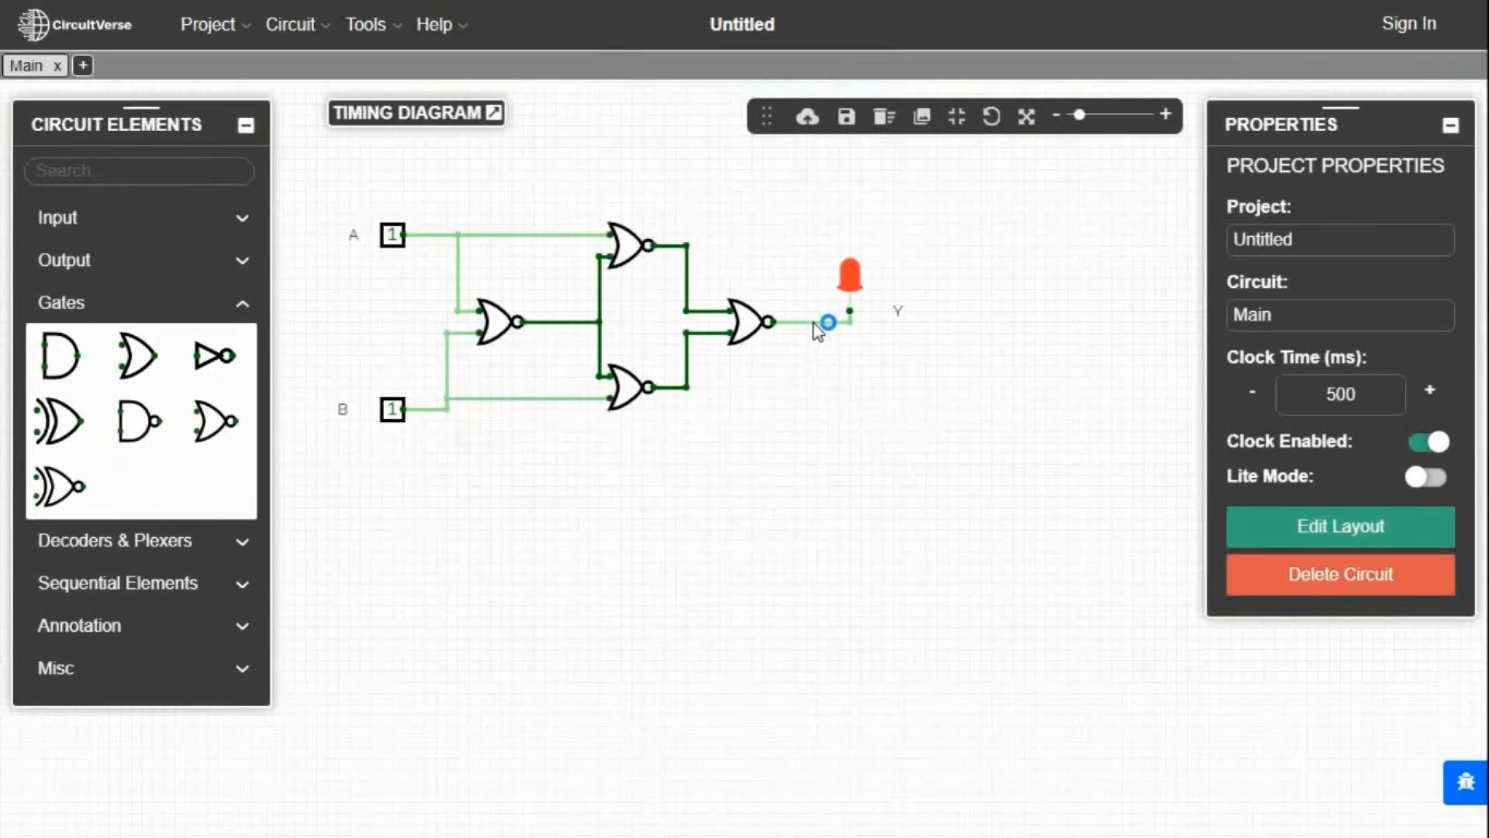
- Delete the LED and the wire connecting it to the final NOR gate
key(Delete)
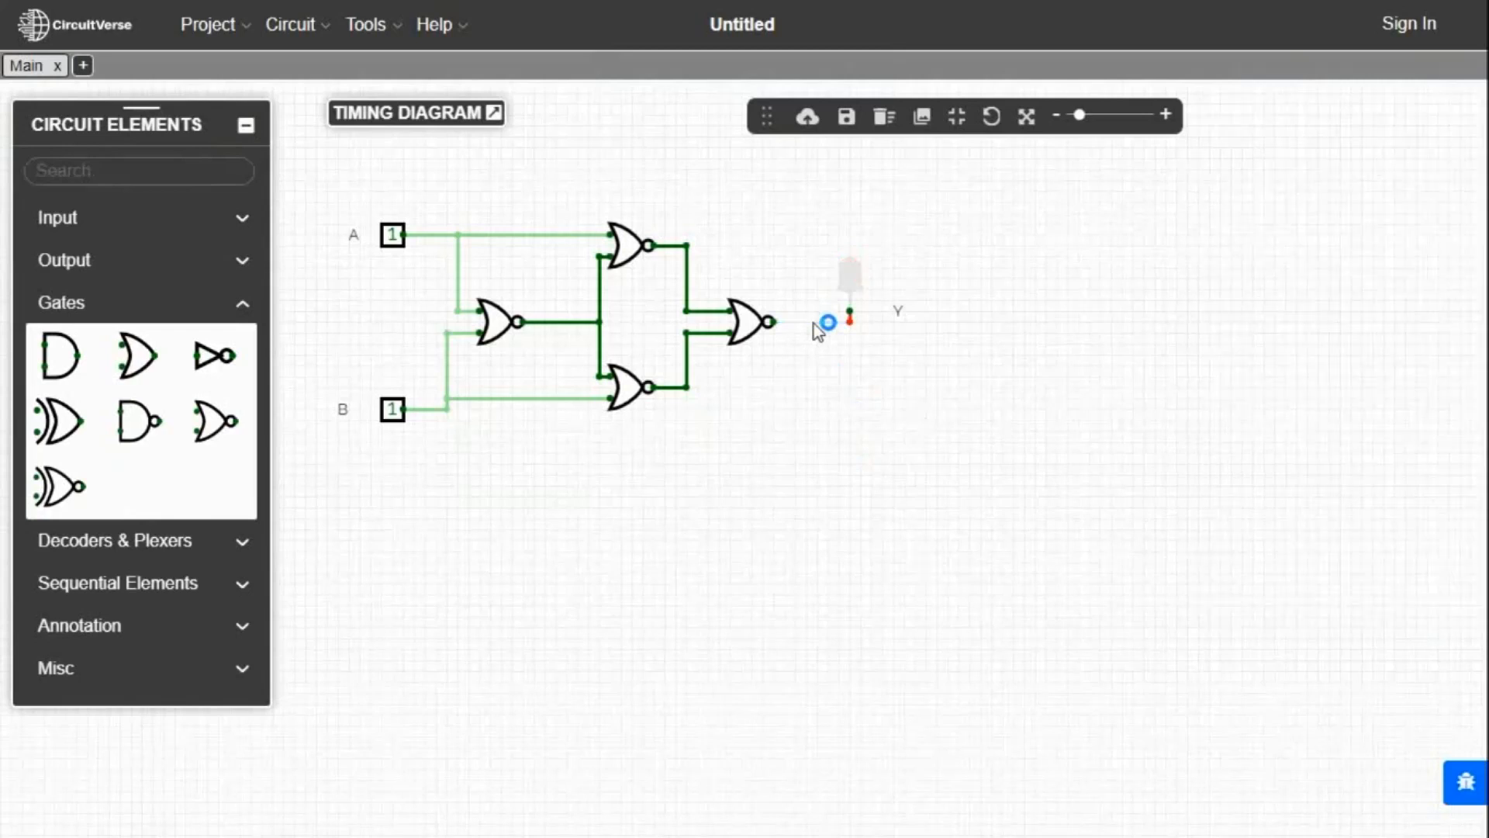
click(851, 285)
key(Delete)
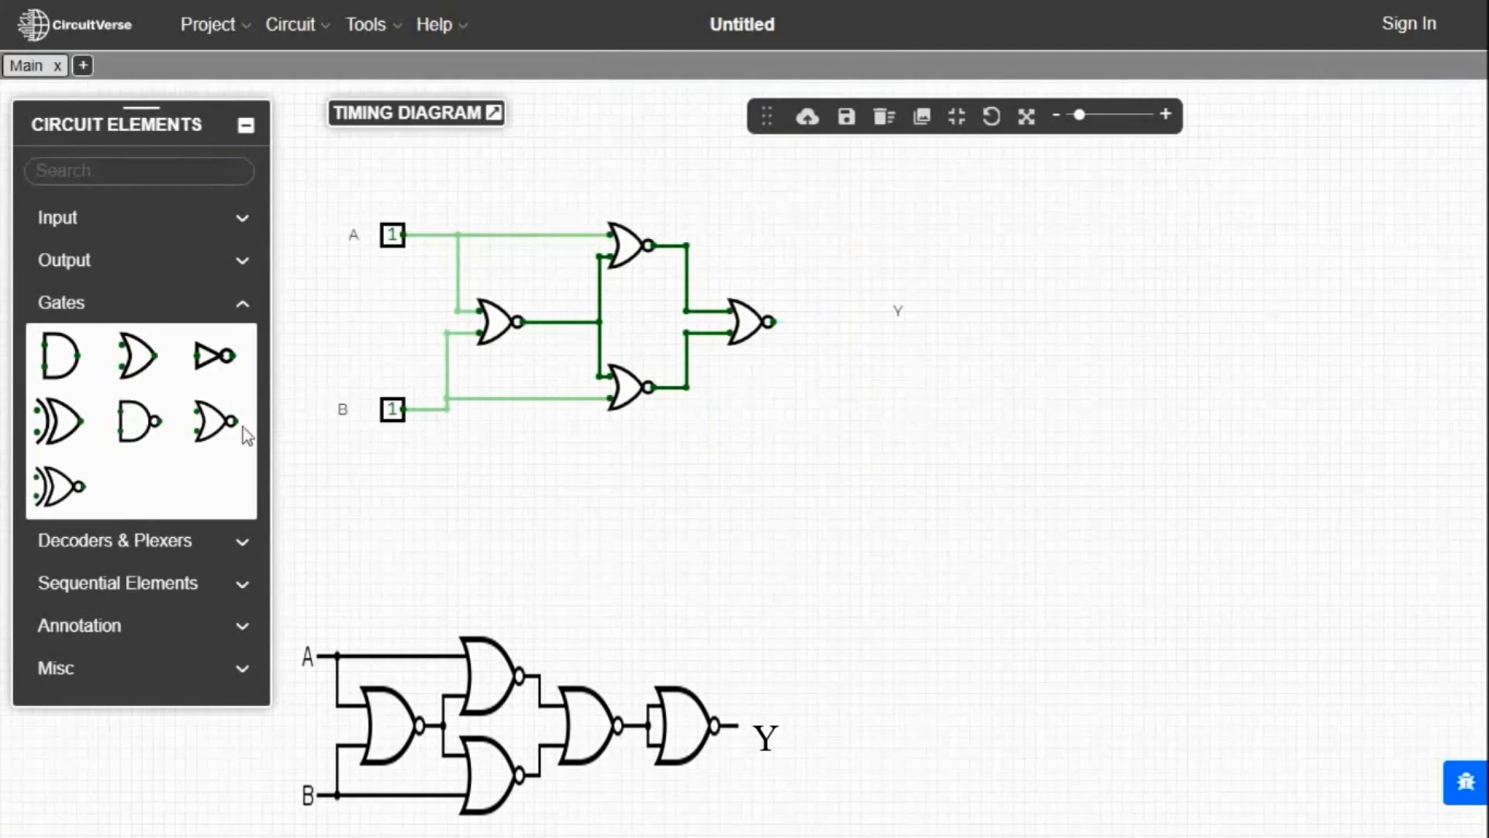
- Add a fifth NOR gate after the final one and connect both its inputs to the previous gate's output
click(224, 425)
mouse_move(835, 335)
mouse_down()
mouse_move(836, 321)
mouse_move(774, 332)
mouse_move(816, 333)
mouse_up()
click(790, 318)
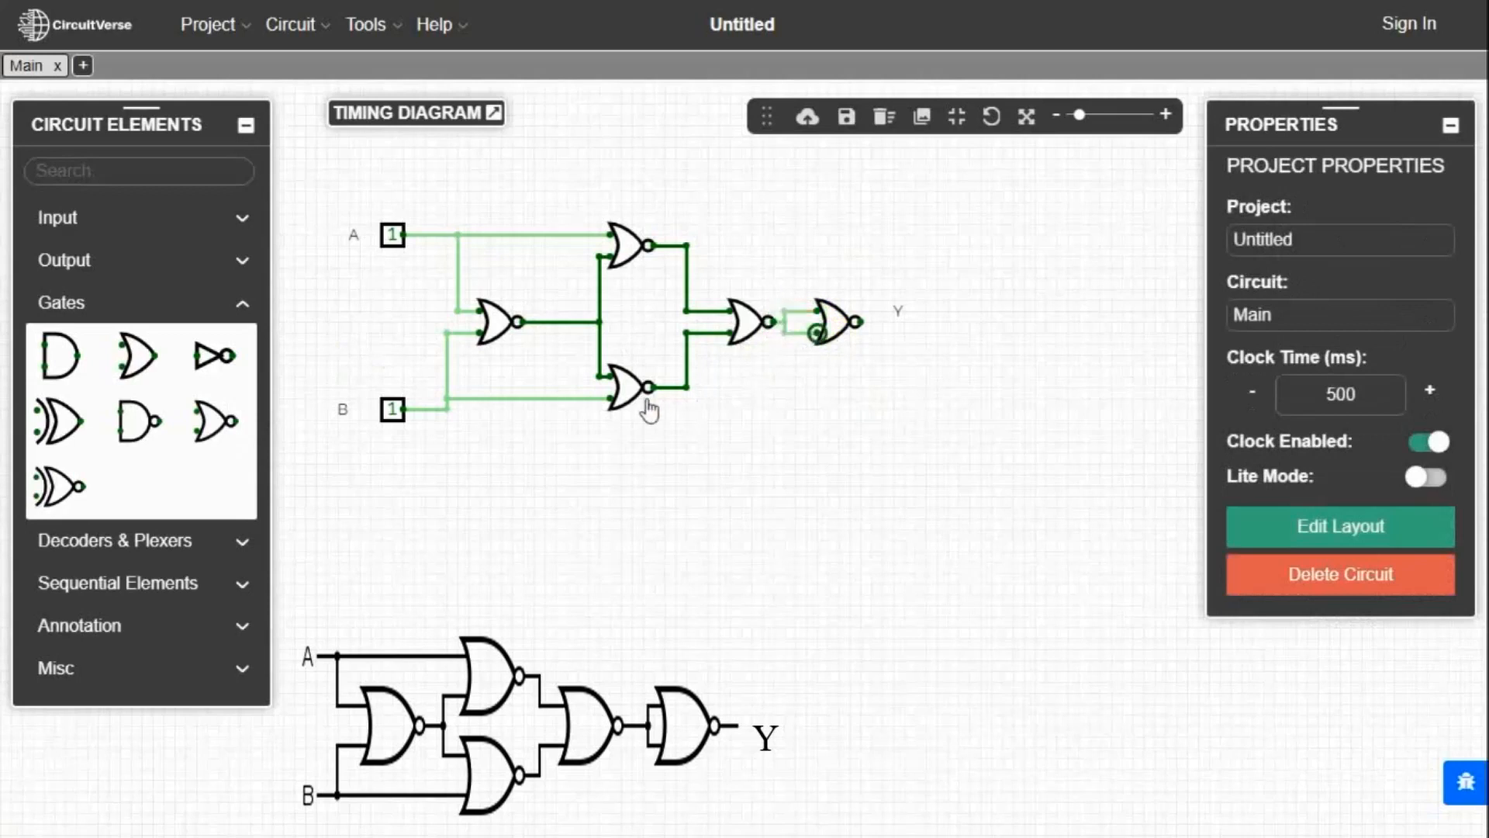
- Connect a new Digital LED to the fifth NOR gate's output and move the Y label beside it
click(155, 260)
click(213, 314)
mouse_move(215, 311)
mouse_down()
mouse_move(752, 266)
mouse_move(917, 289)
mouse_move(915, 322)
mouse_move(861, 321)
mouse_up()
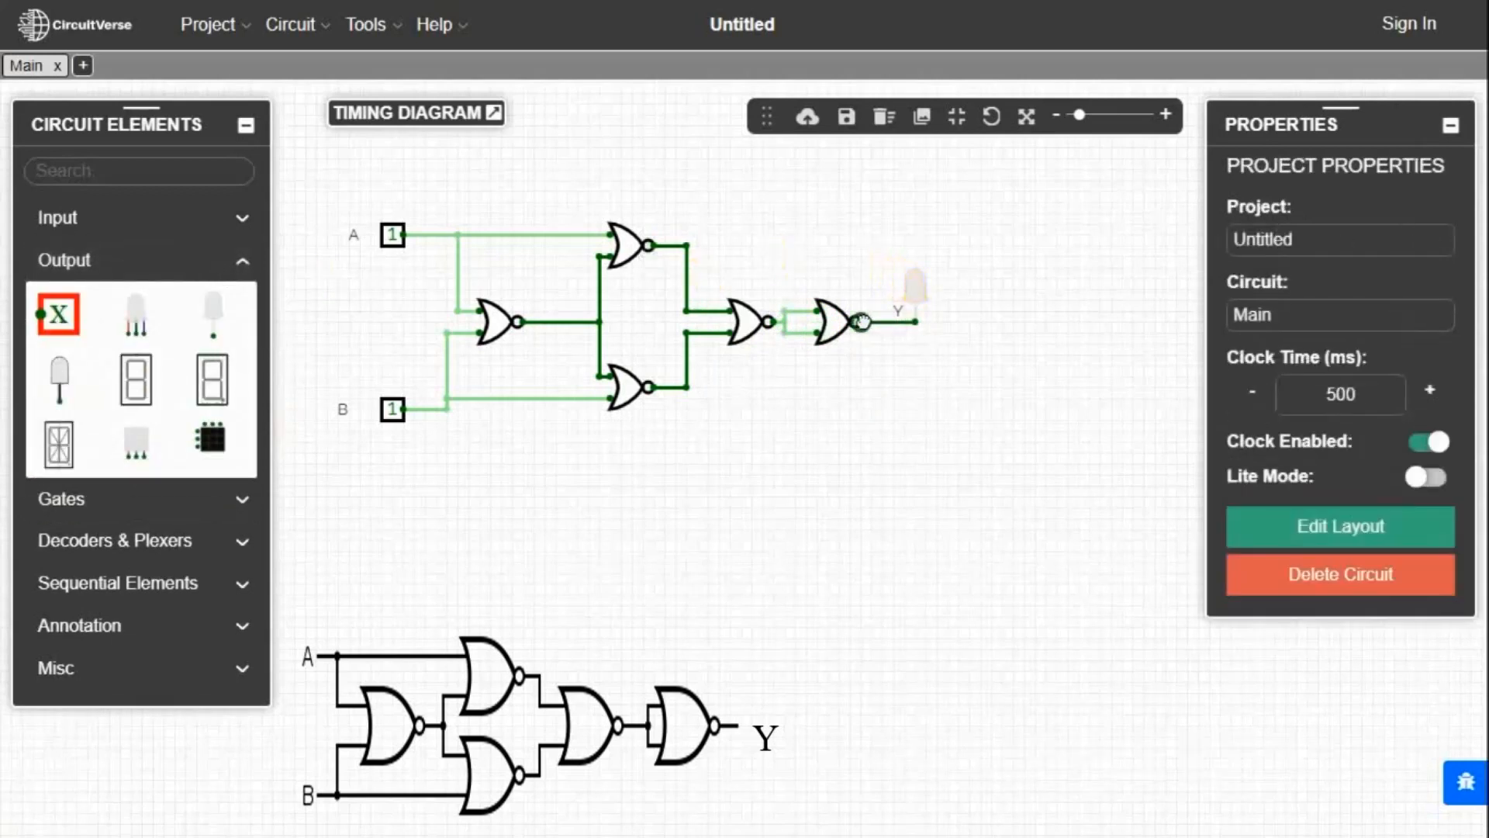
click(900, 312)
drag(911, 309, 939, 321)
click(900, 428)
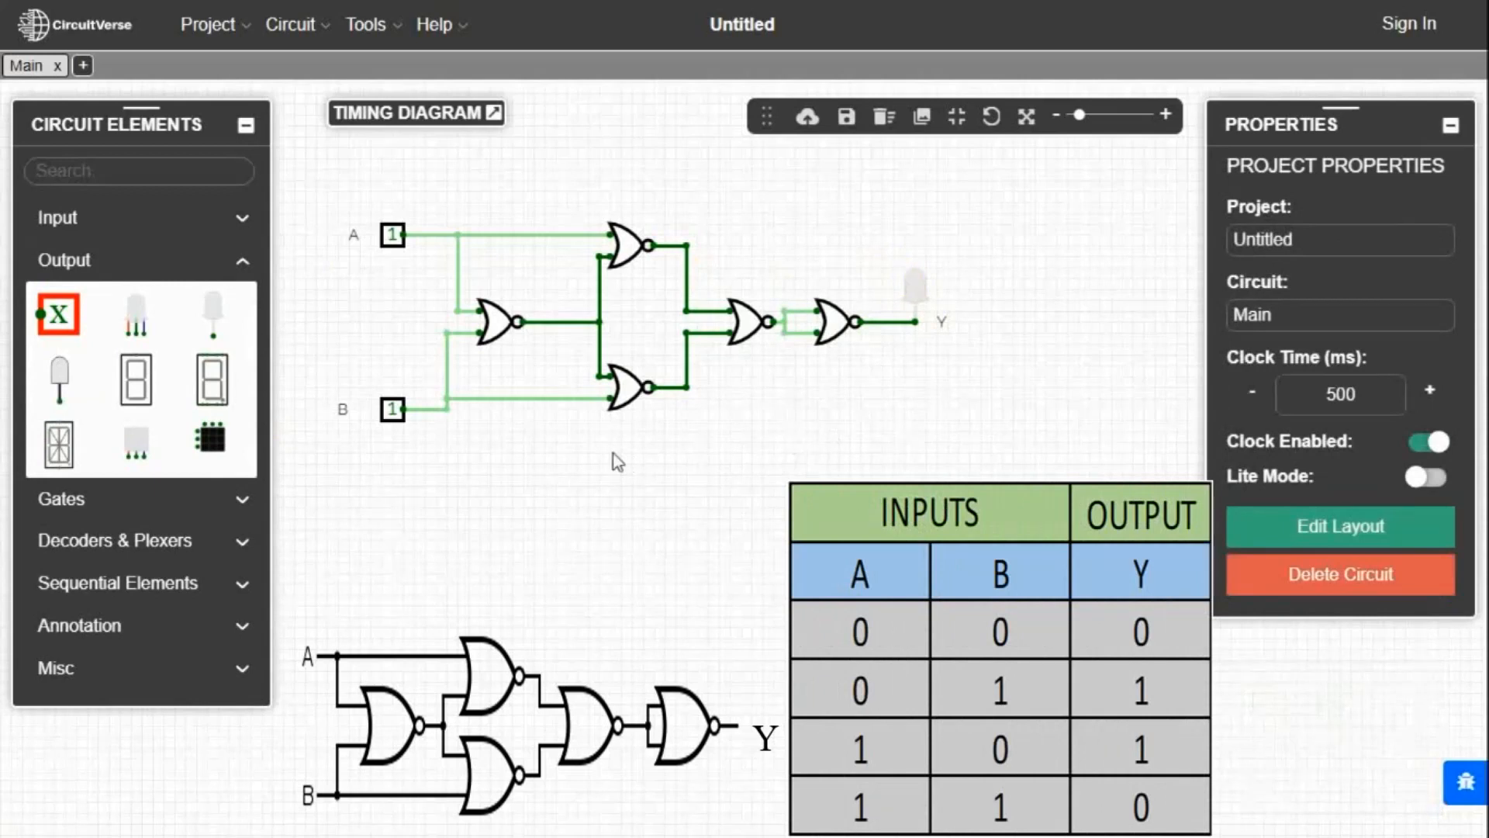
- Test the five-NOR circuit by setting inputs A and B to 0/0, 0/1, 1/0 and 1/1 in turn
click(392, 237)
click(393, 409)
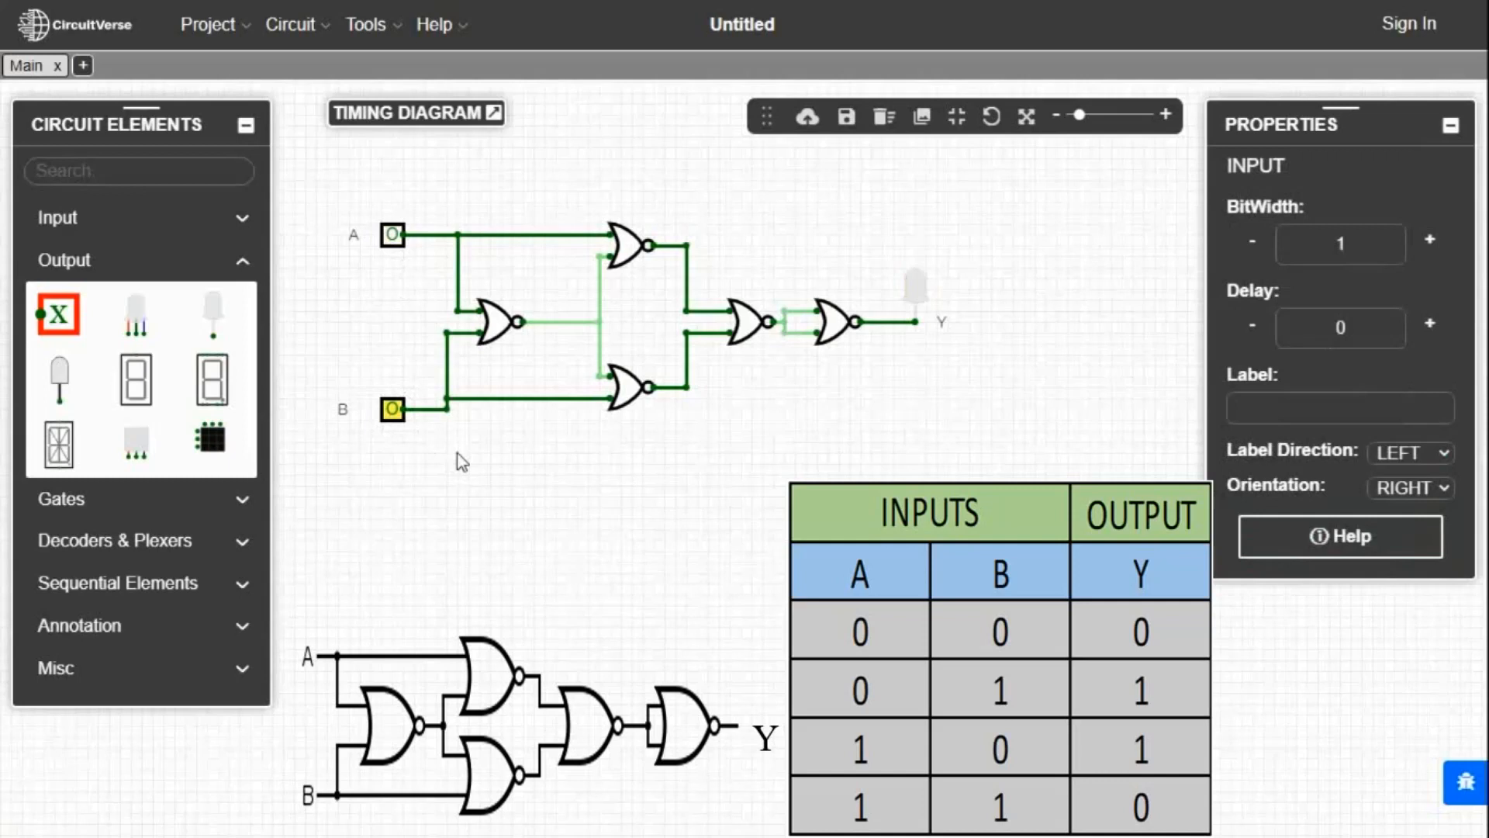
click(392, 413)
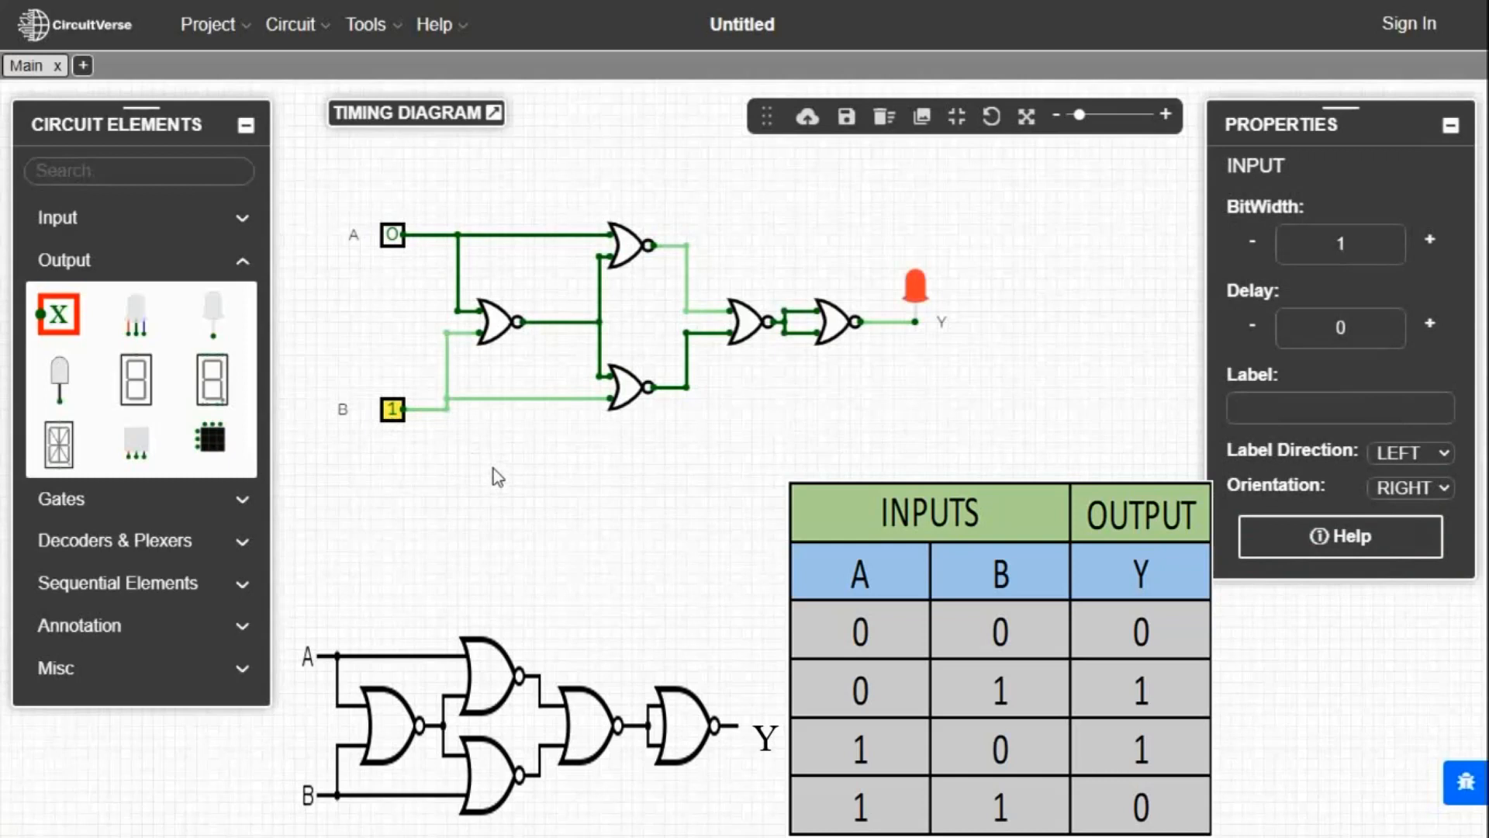
click(392, 237)
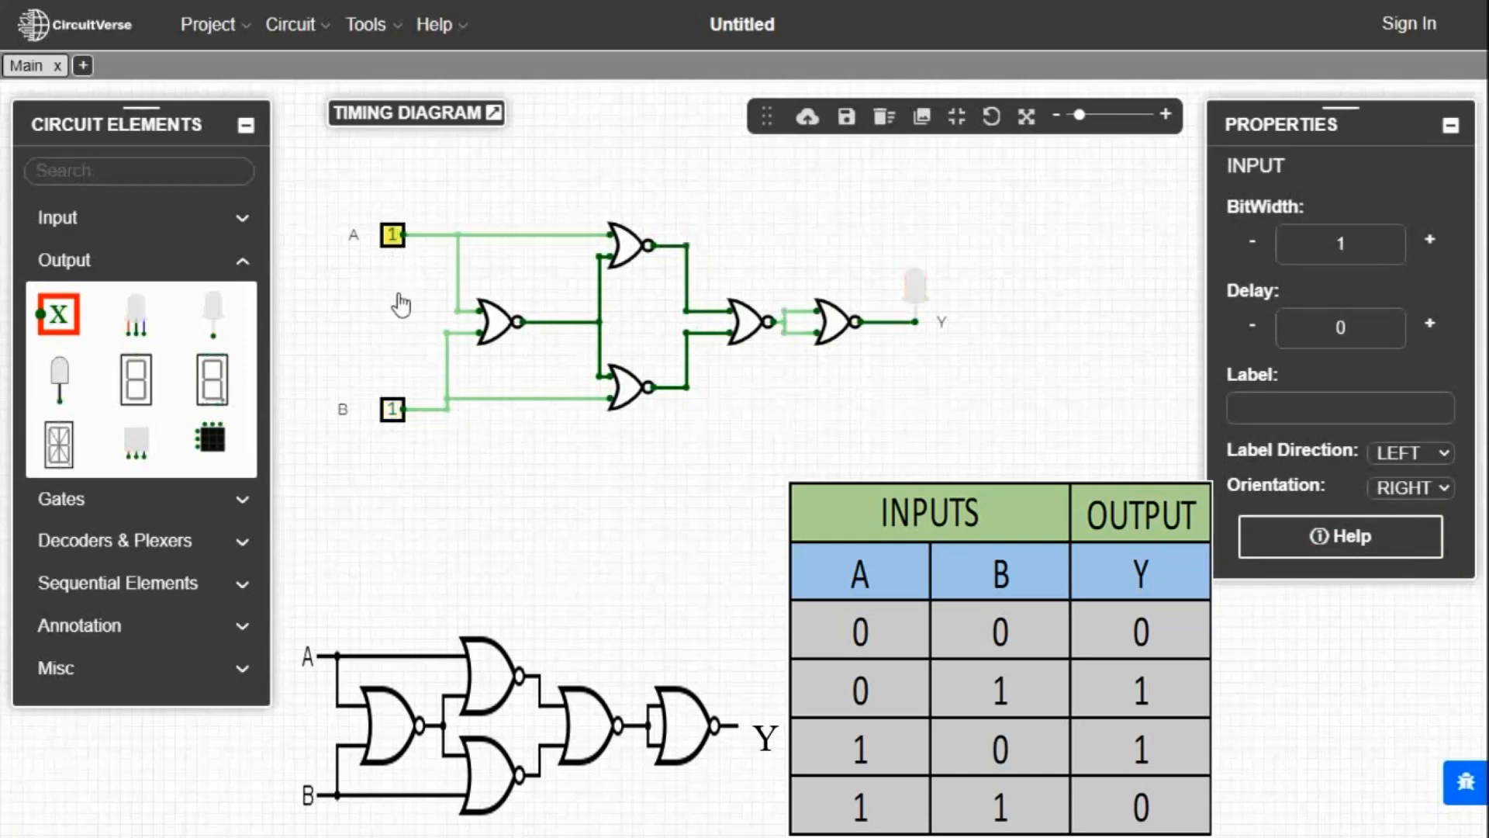
click(393, 411)
click(471, 446)
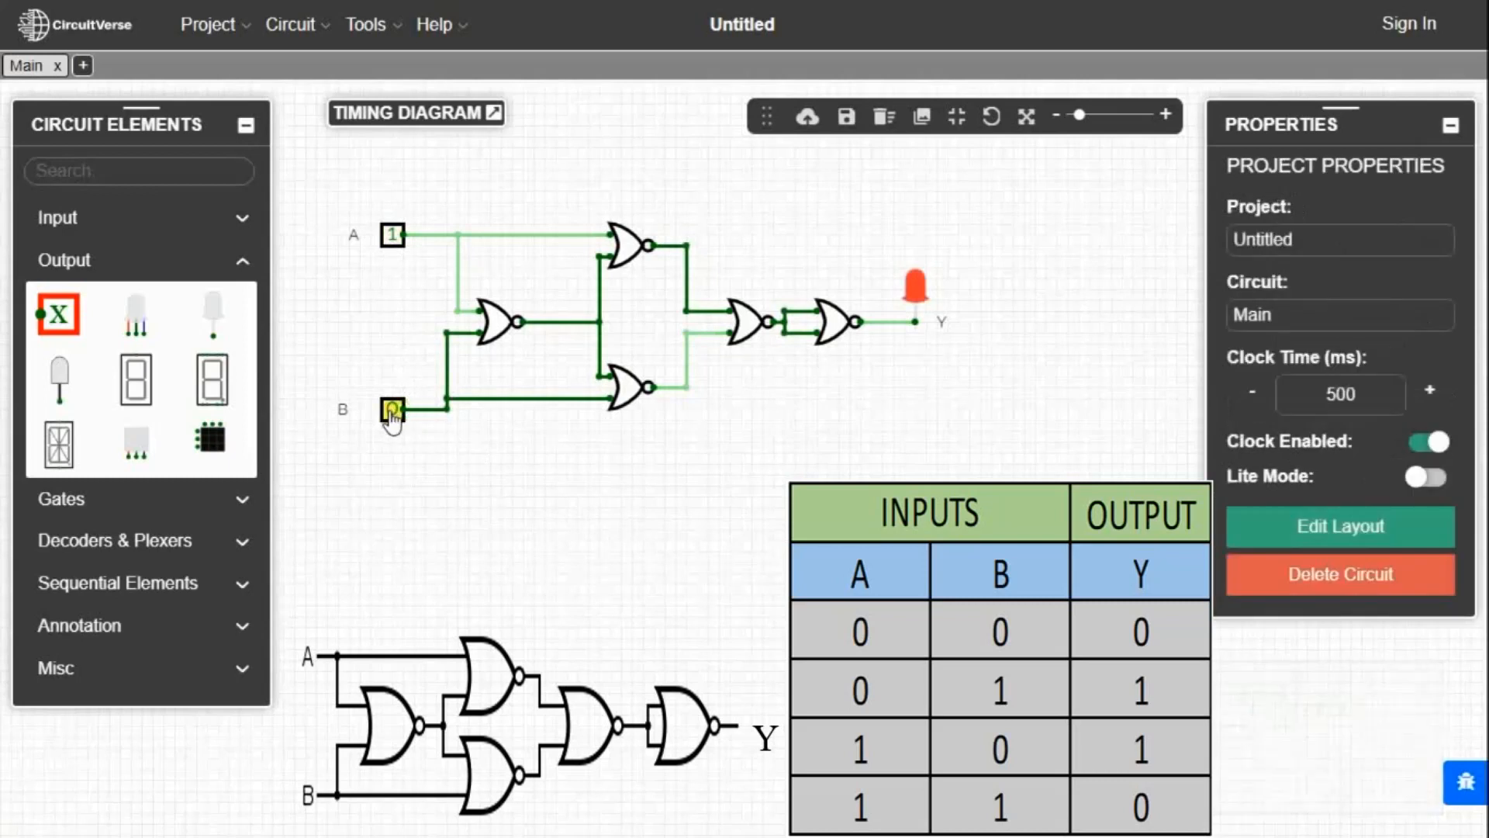
click(393, 411)
click(486, 457)
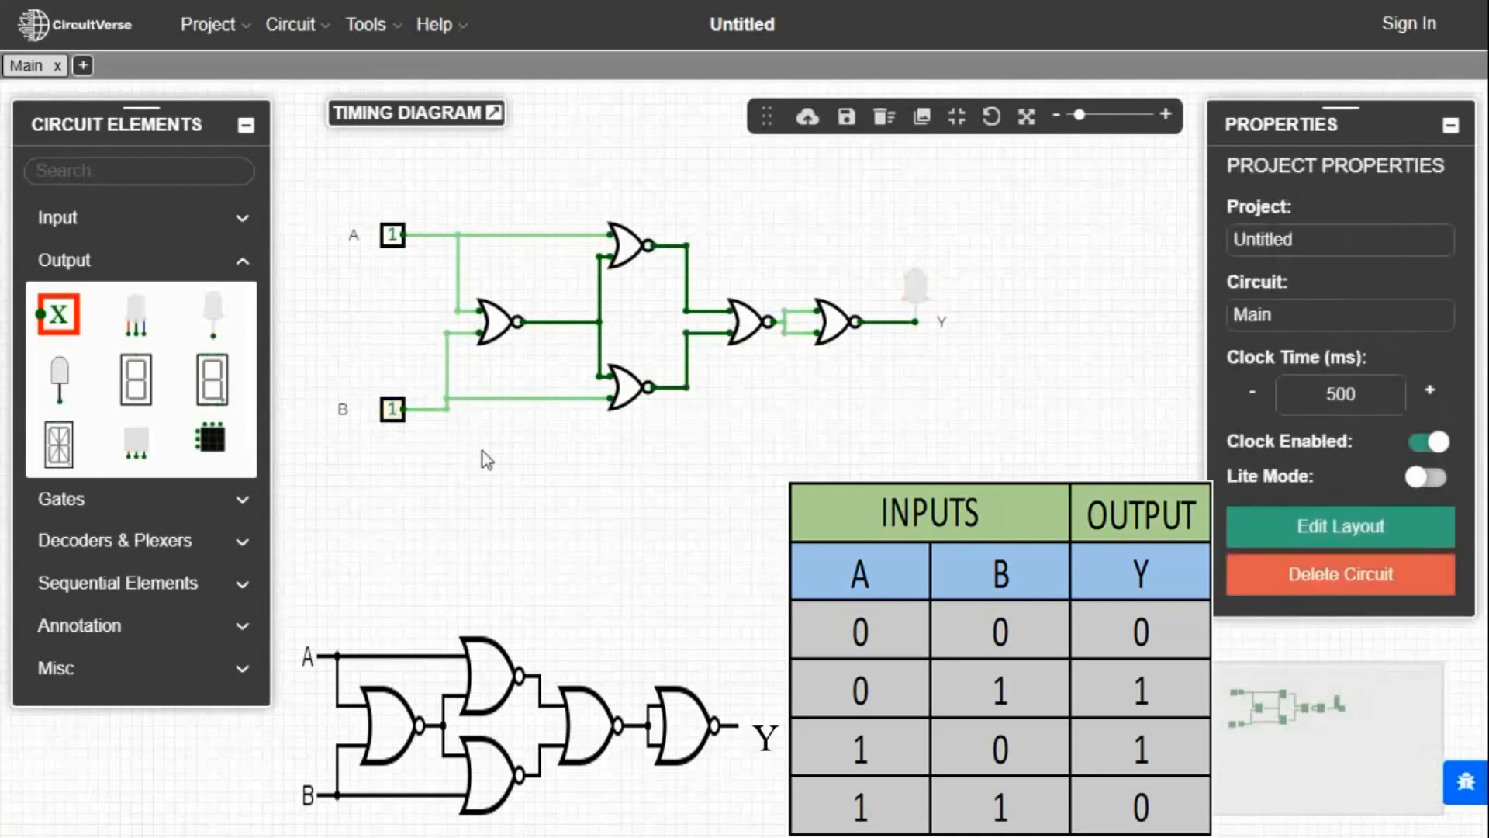